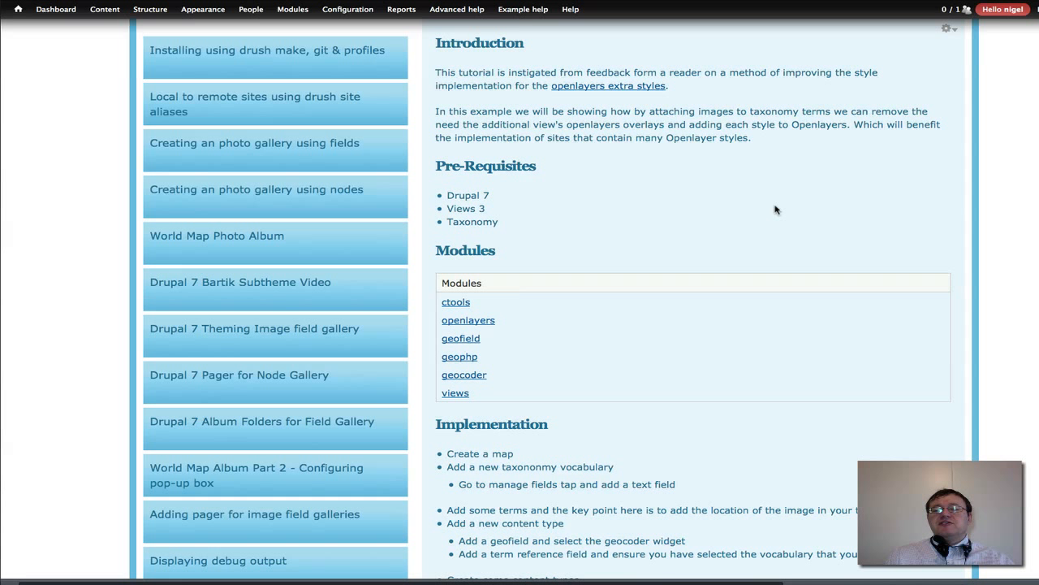
Step: Review the tutorial's prerequisites, required modules and implementation steps
scroll(694, 310, "down", 2)
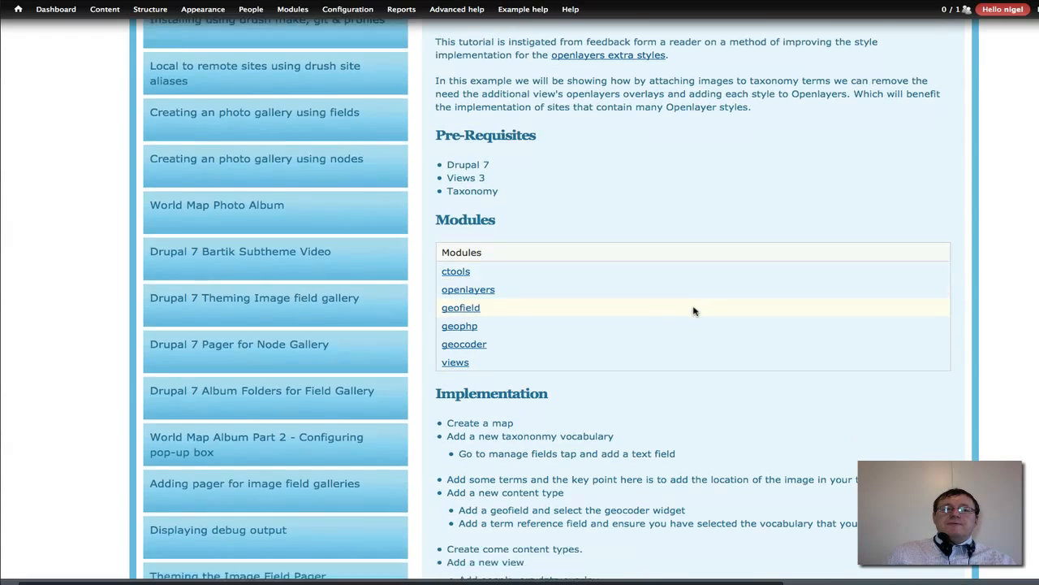
scroll(694, 310, "down", 1)
scroll(694, 310, "down", 1)
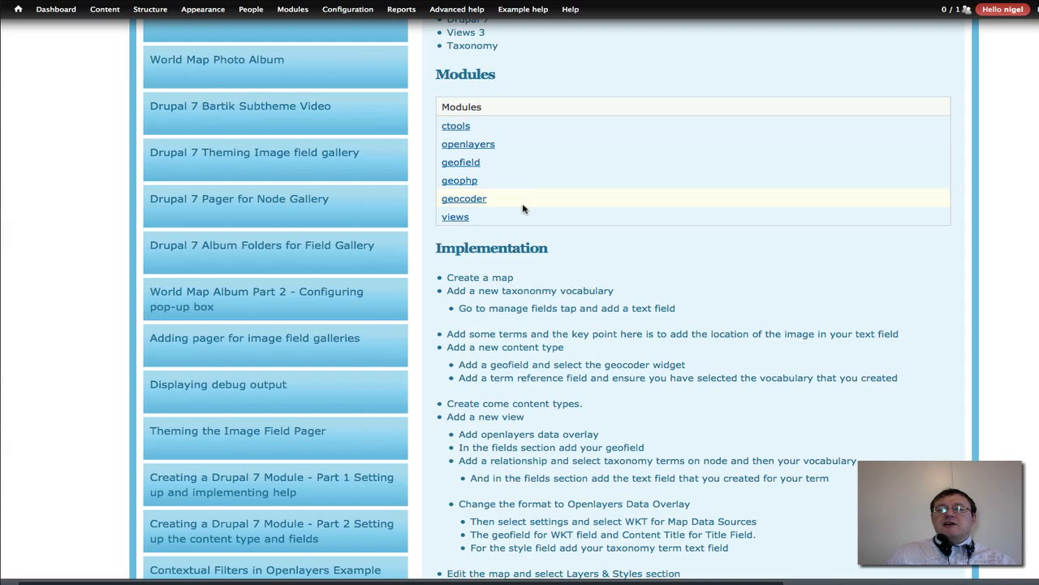
scroll(665, 296, "down", 5)
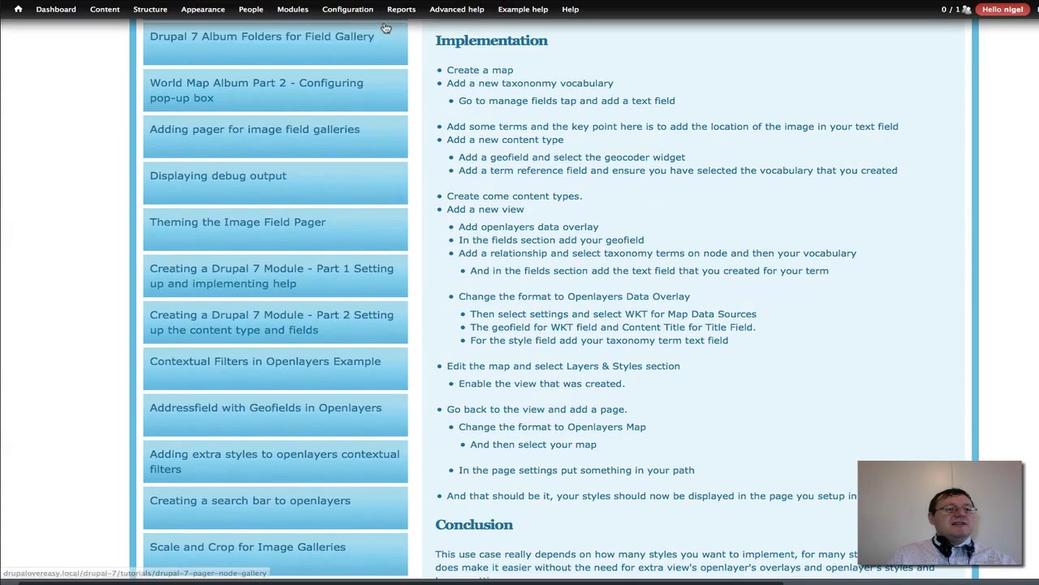
Step: Create a taxonomy vocabulary named "Oz Map Vocab" on the proto05.local site
mouse_move(348, 9)
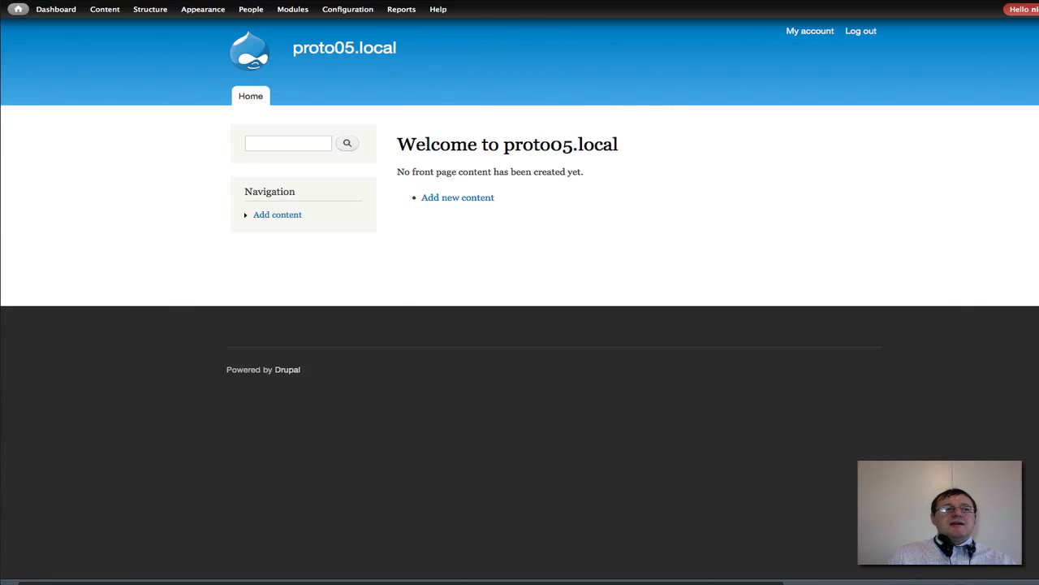
mouse_move(153, 11)
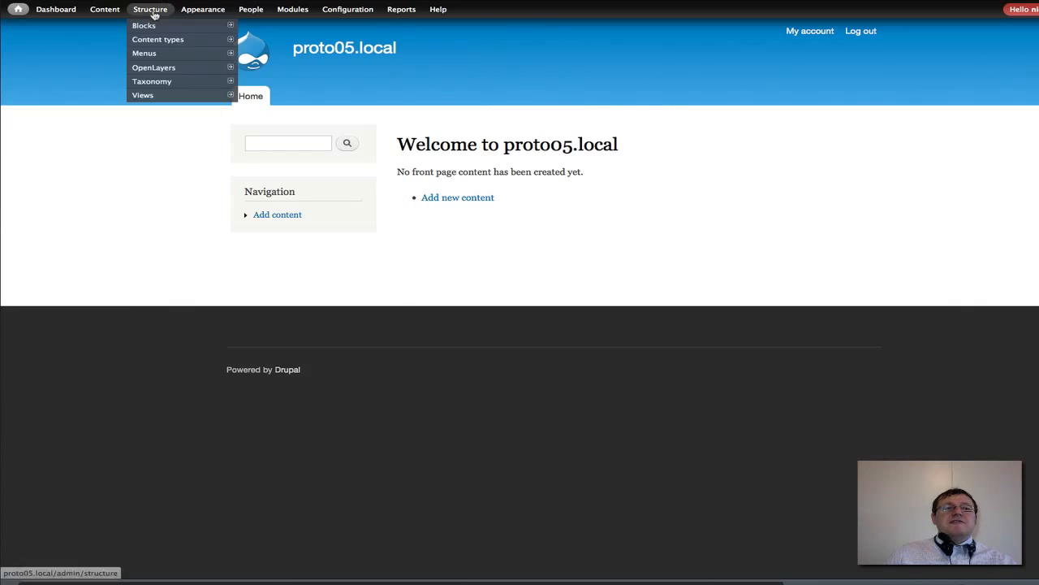
mouse_move(165, 84)
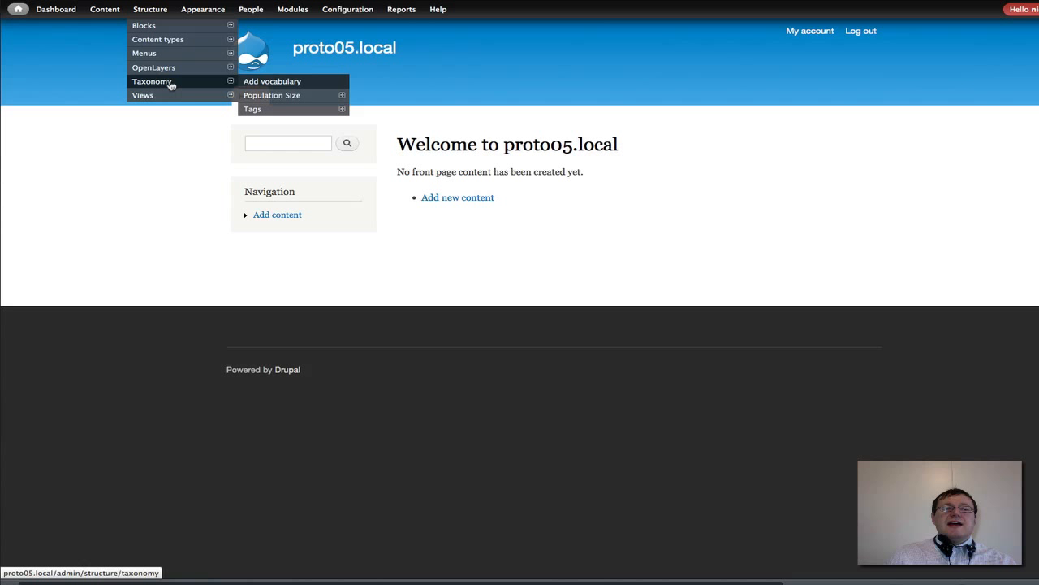
left_click(279, 82)
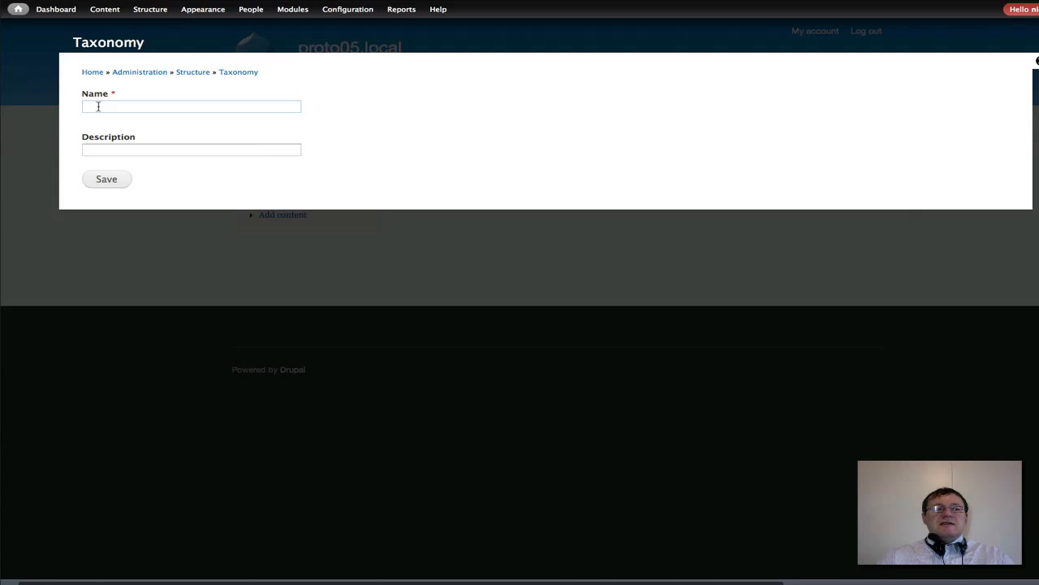
left_click(98, 106)
type("Oz ")
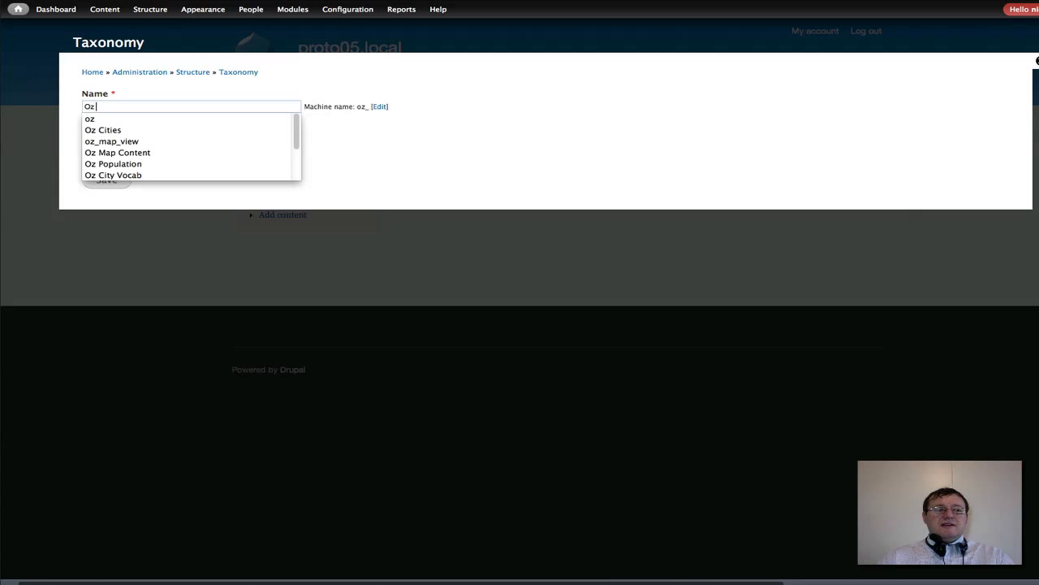
type("Map")
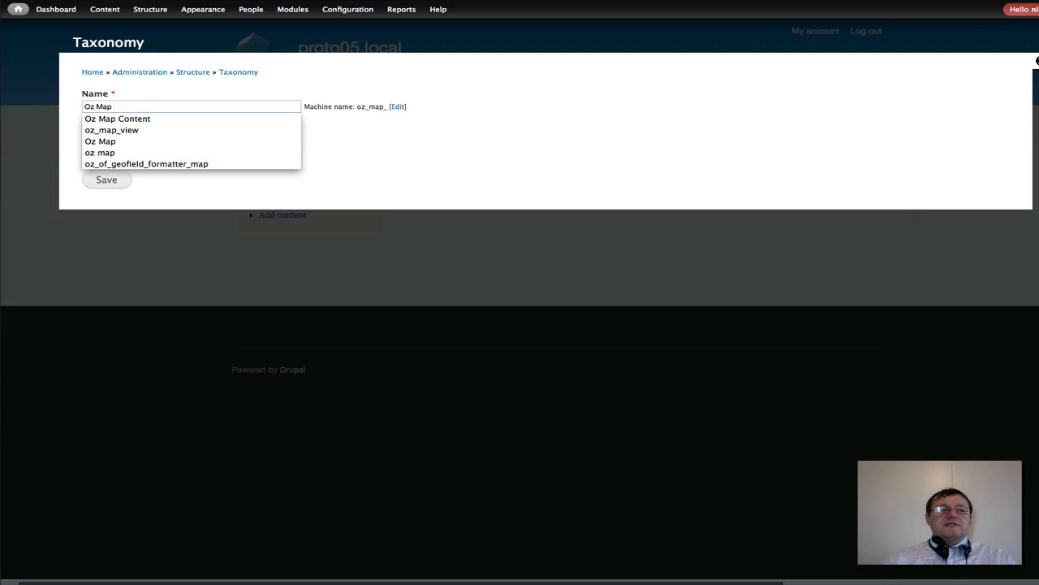
type("Vocab")
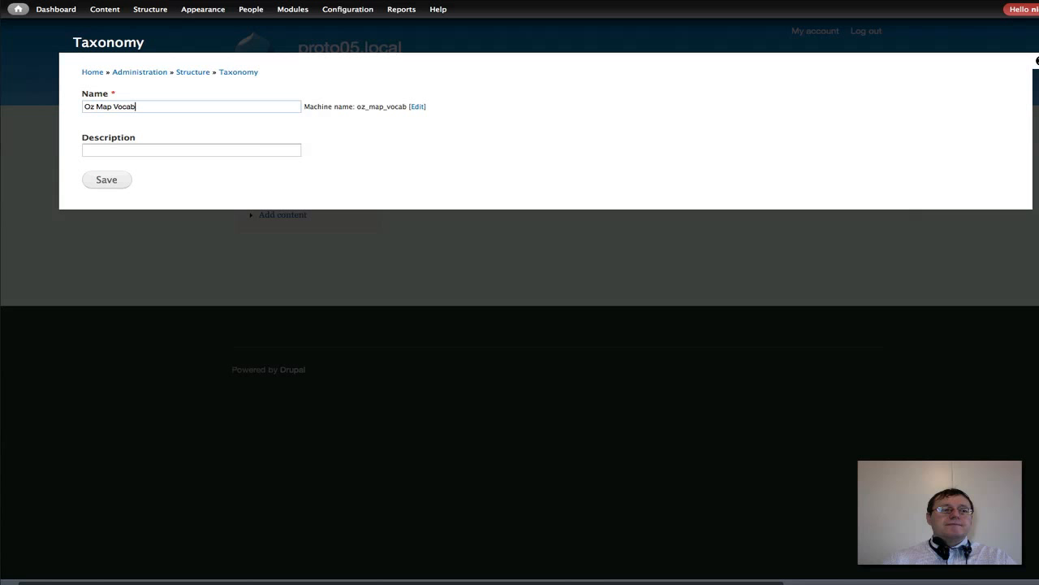
left_click(107, 180)
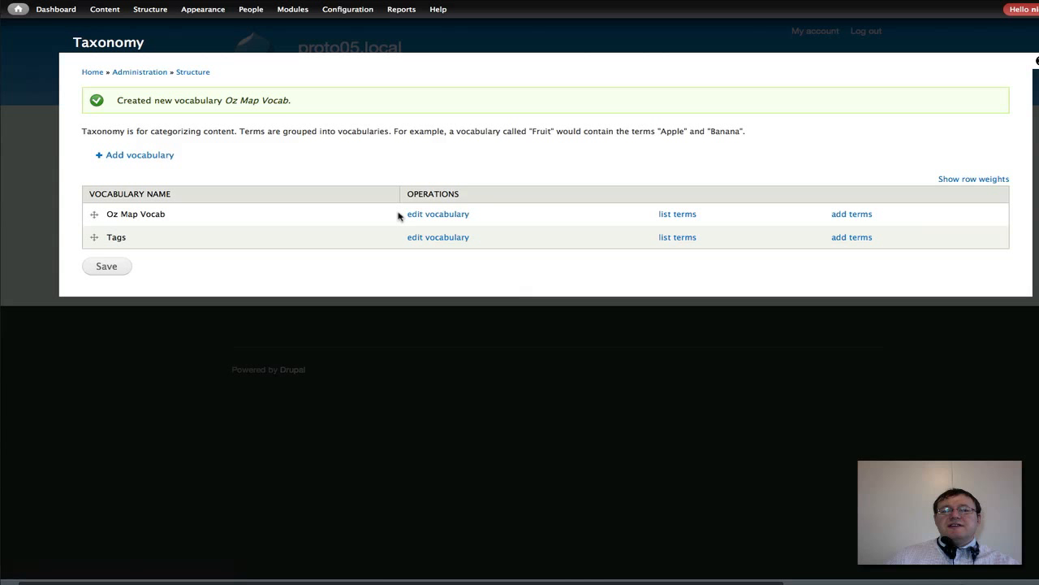
Step: Add a new field labelled "star image term url" to Oz Map Vocab, with the Text type and Text field widget
left_click(682, 217)
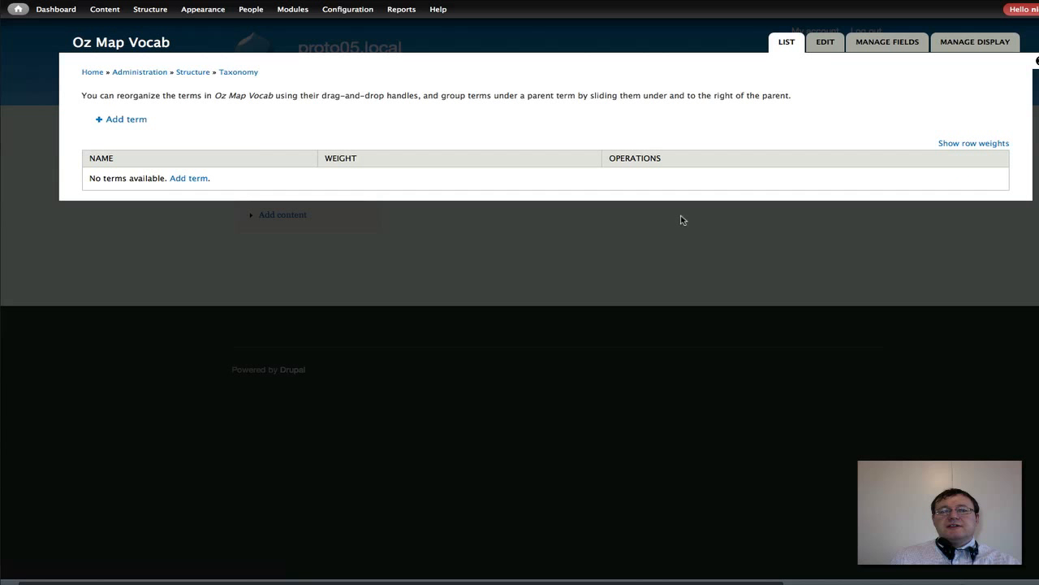
left_click(885, 45)
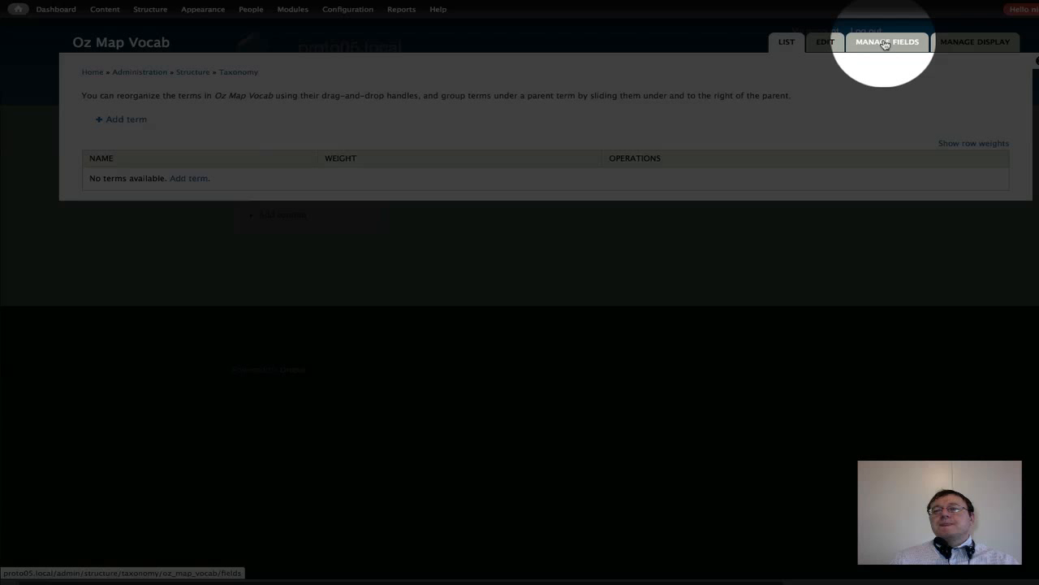
left_click(885, 45)
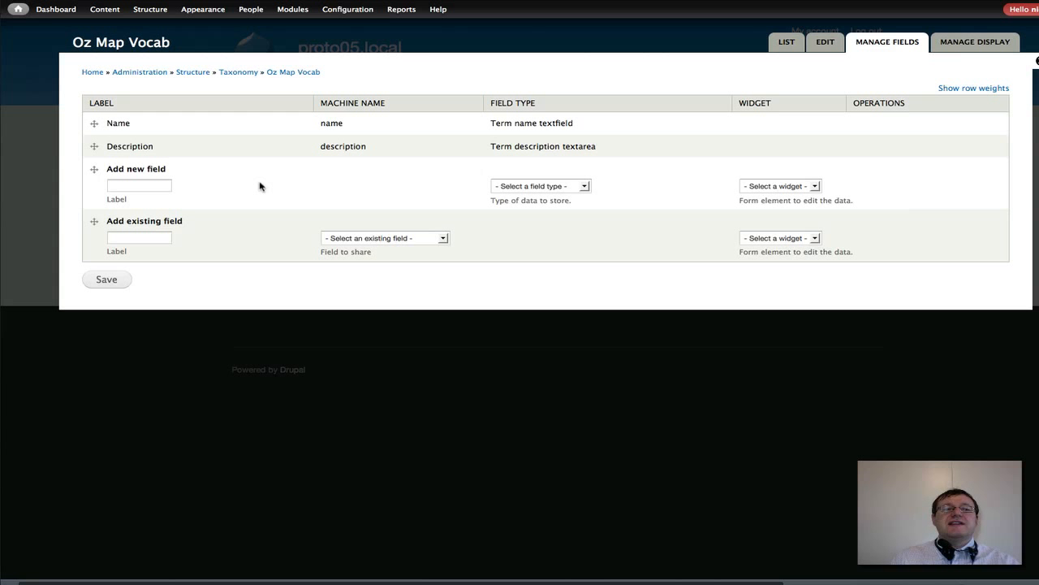
left_click(128, 186)
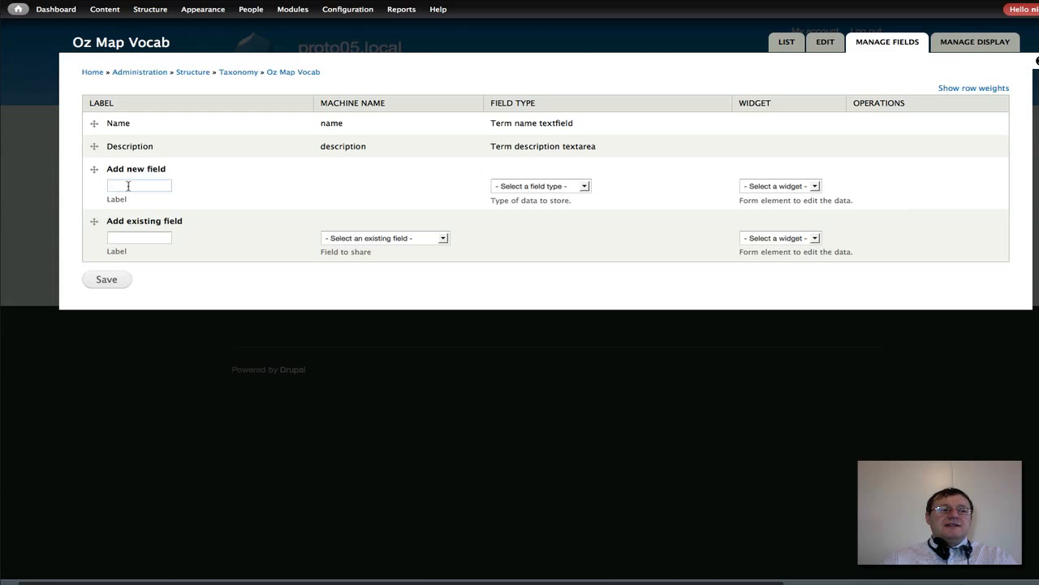
type("star image")
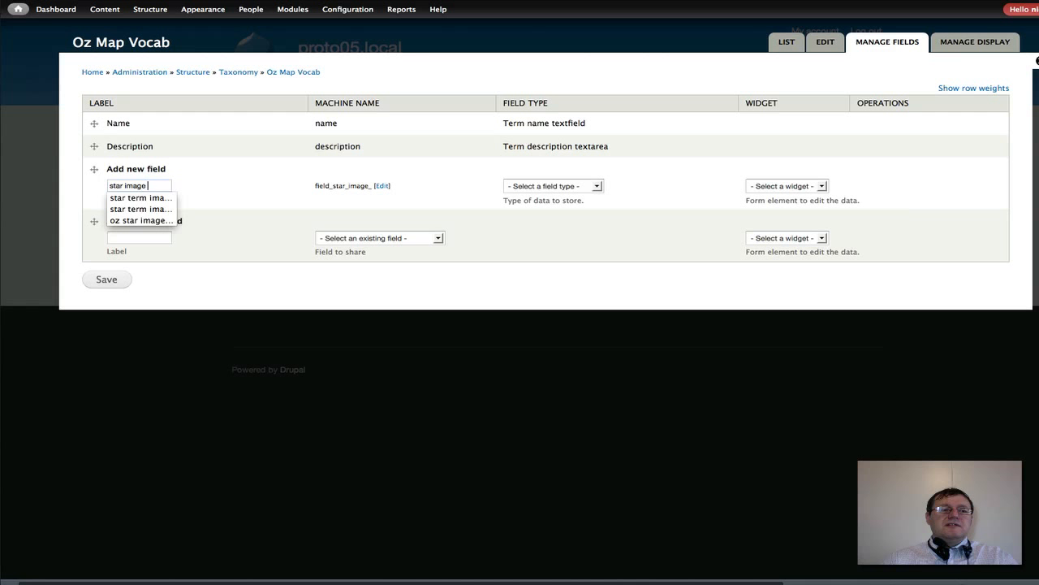
type(" term url")
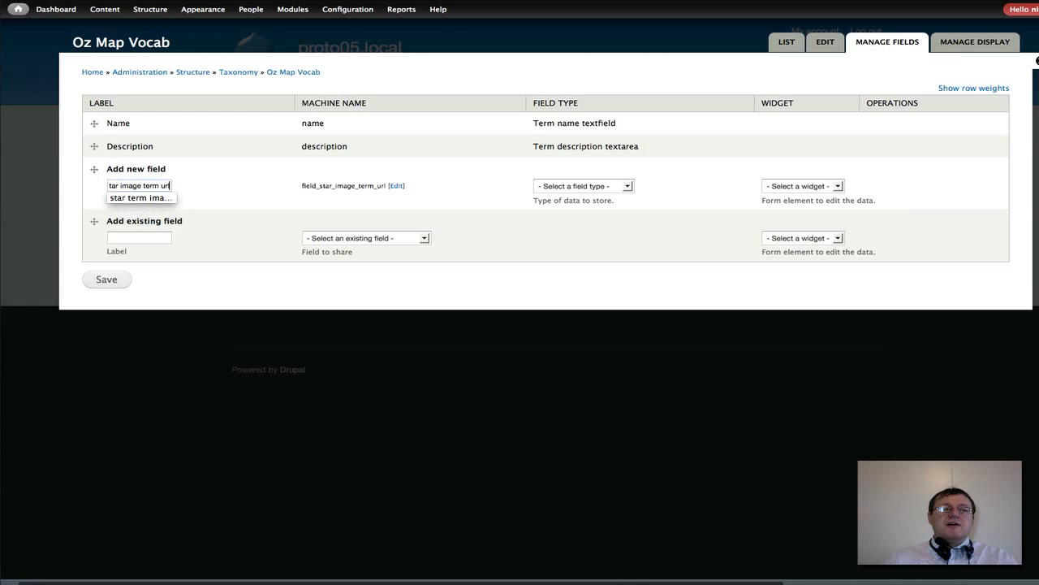
left_click(628, 186)
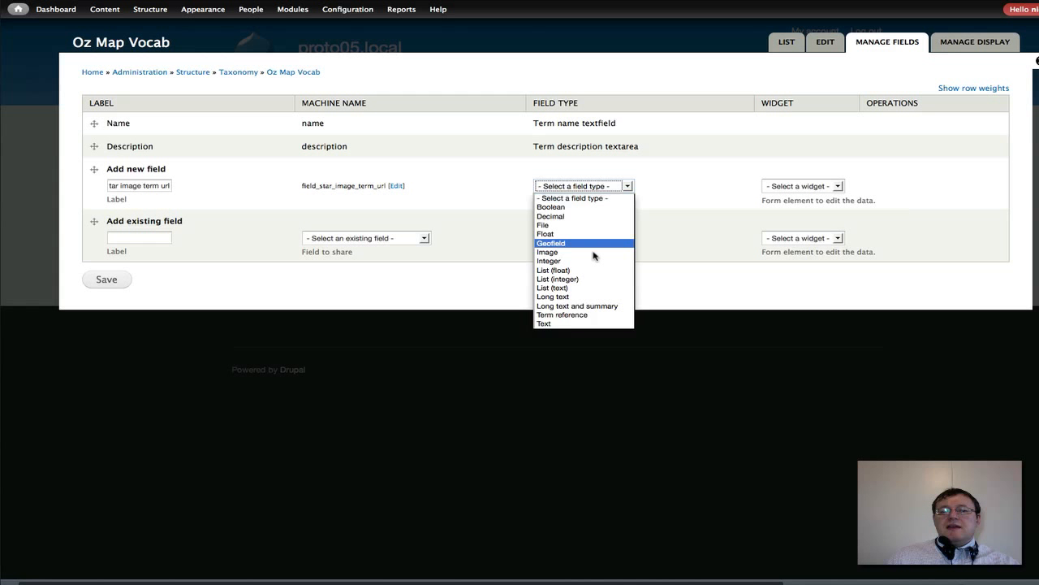
left_click(572, 324)
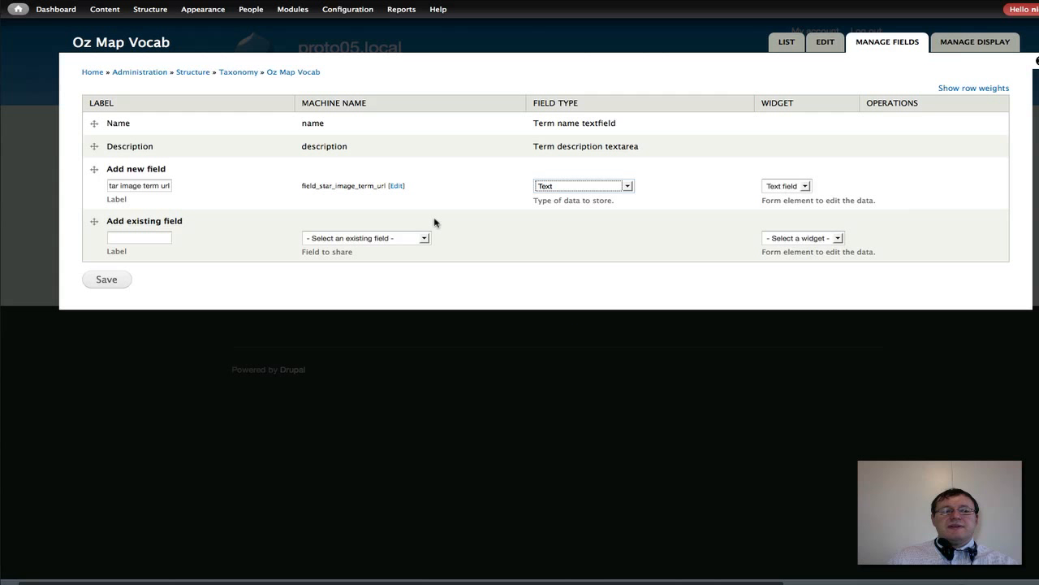
left_click(104, 282)
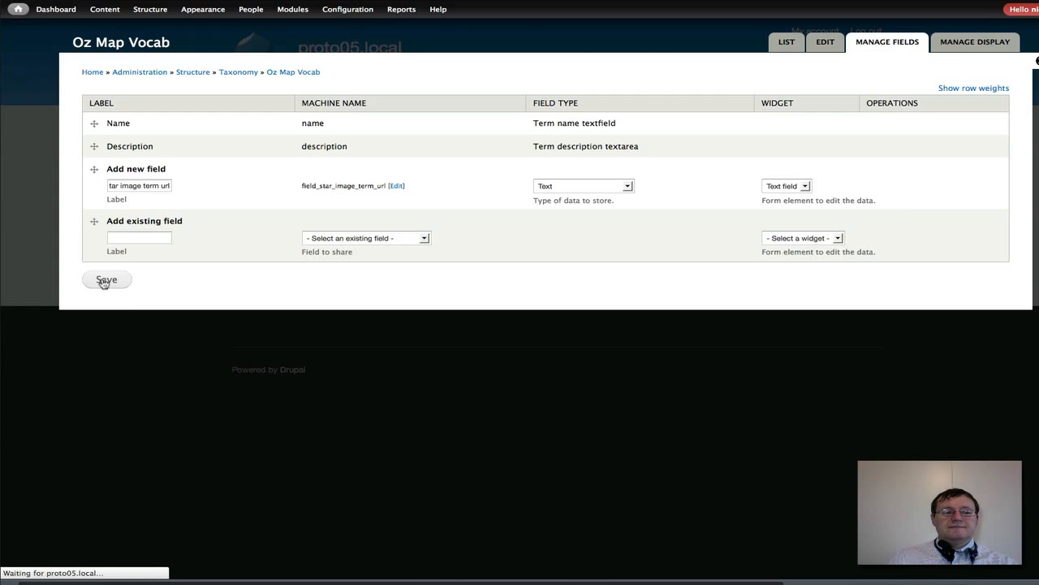
Step: Save the star image term url field's storage and vocabulary settings with their default values
left_click(128, 227)
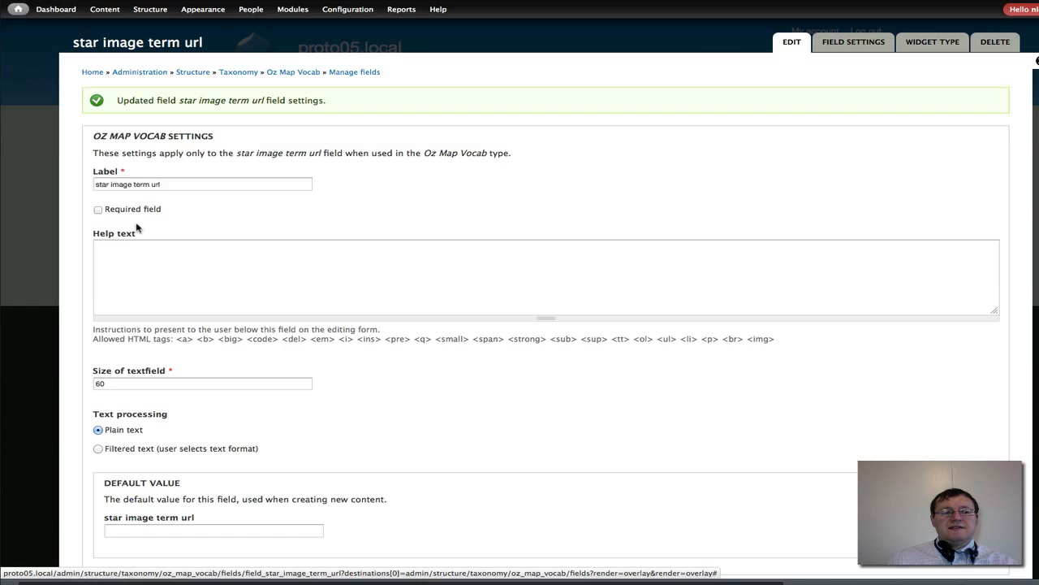
scroll(367, 321, "down", 5)
scroll(367, 321, "down", 1)
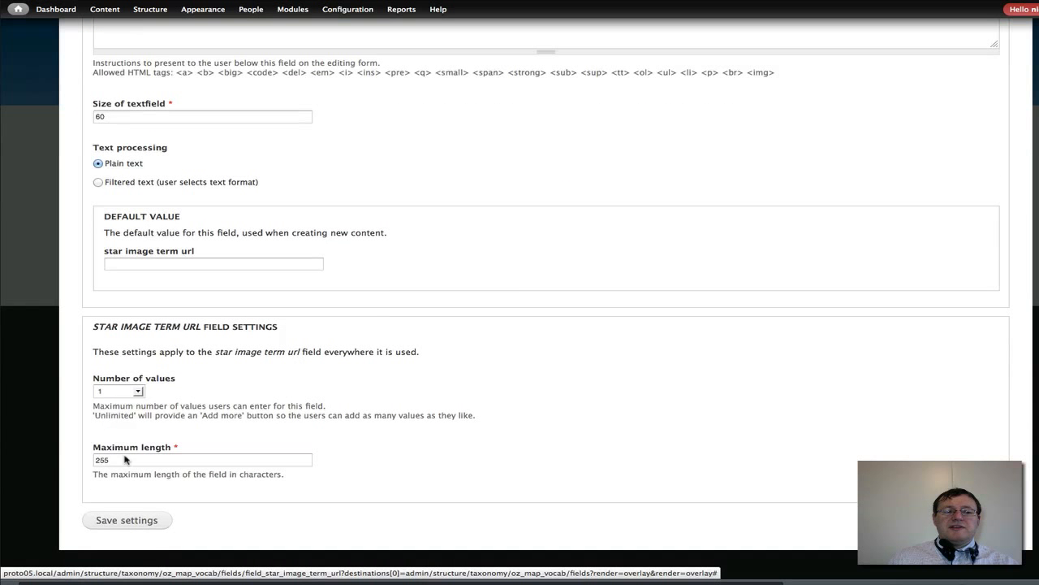
left_click(127, 517)
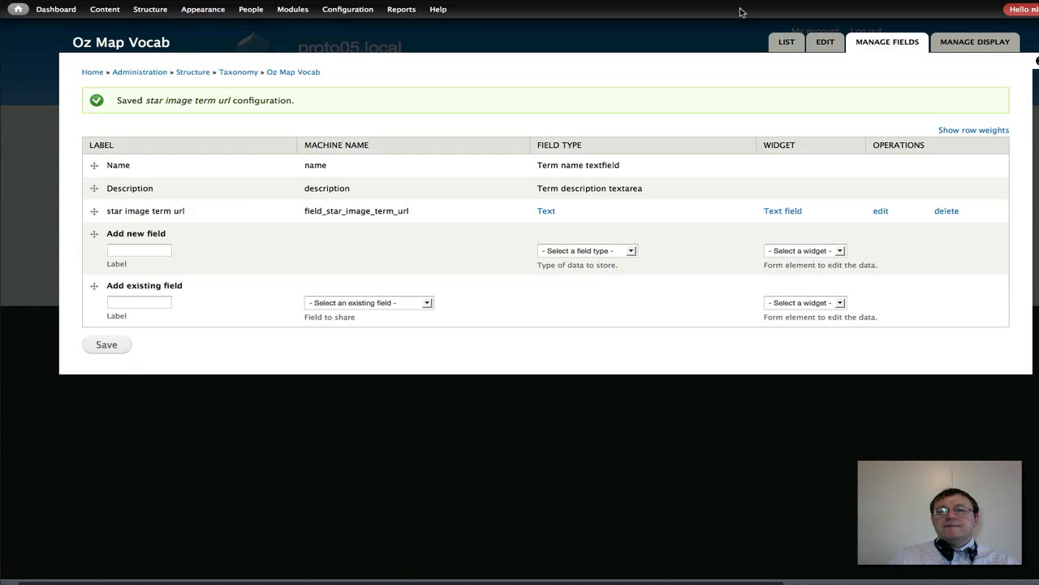
Step: Start a new term in Oz Map Vocab and name it "one star"
left_click(779, 43)
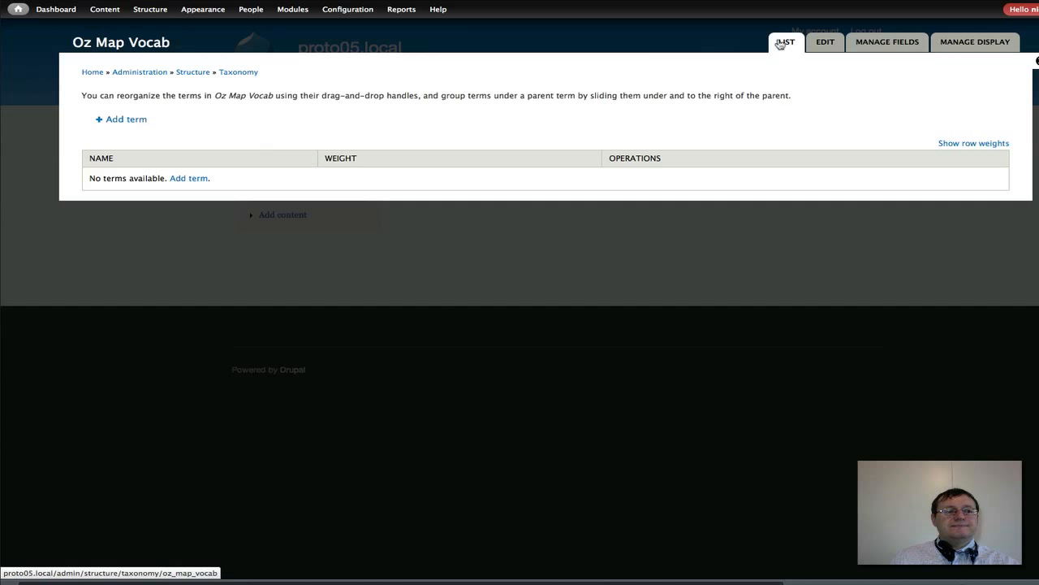
left_click(125, 121)
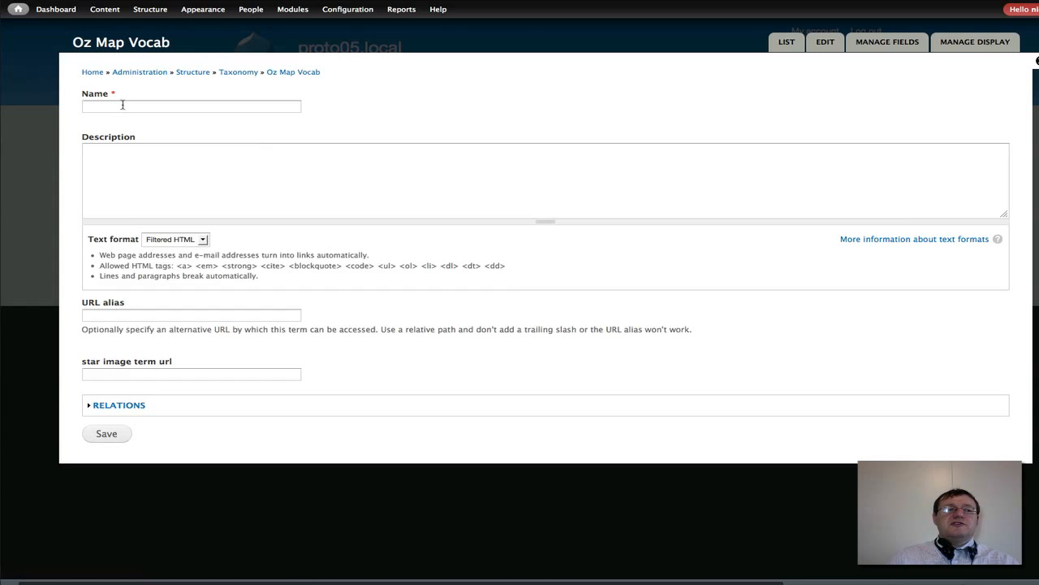
left_click(122, 107)
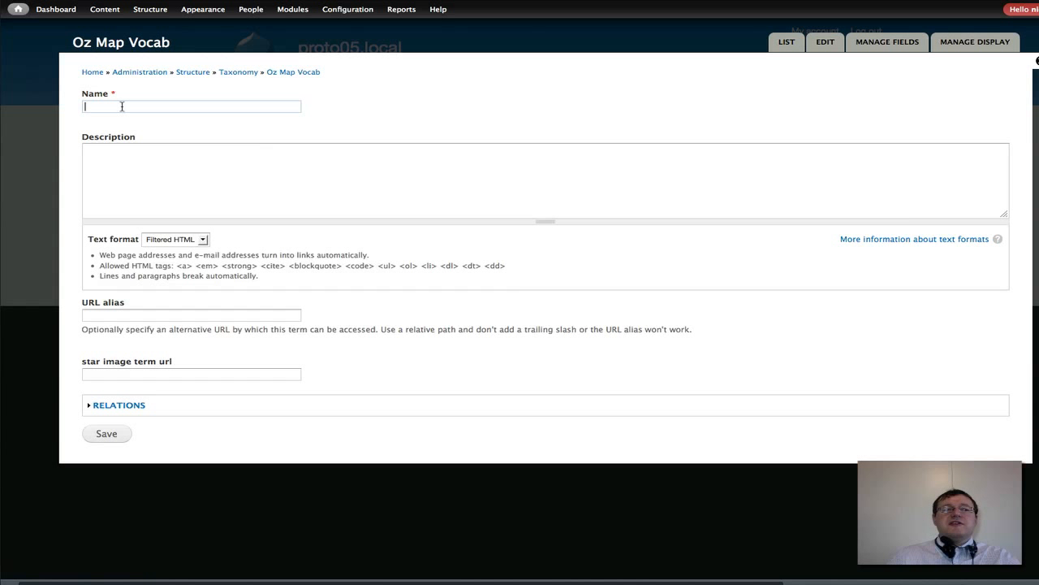
type("one star")
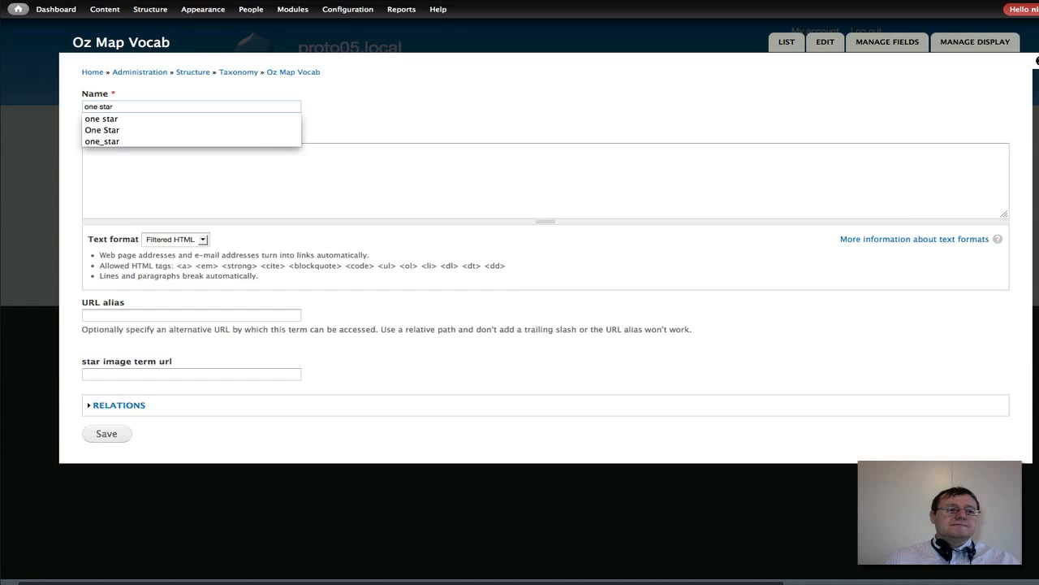
Step: Set the star image term url to sites/proto05.local/files/openlayers/styles/one_star.png and save the one star term
left_click(137, 372)
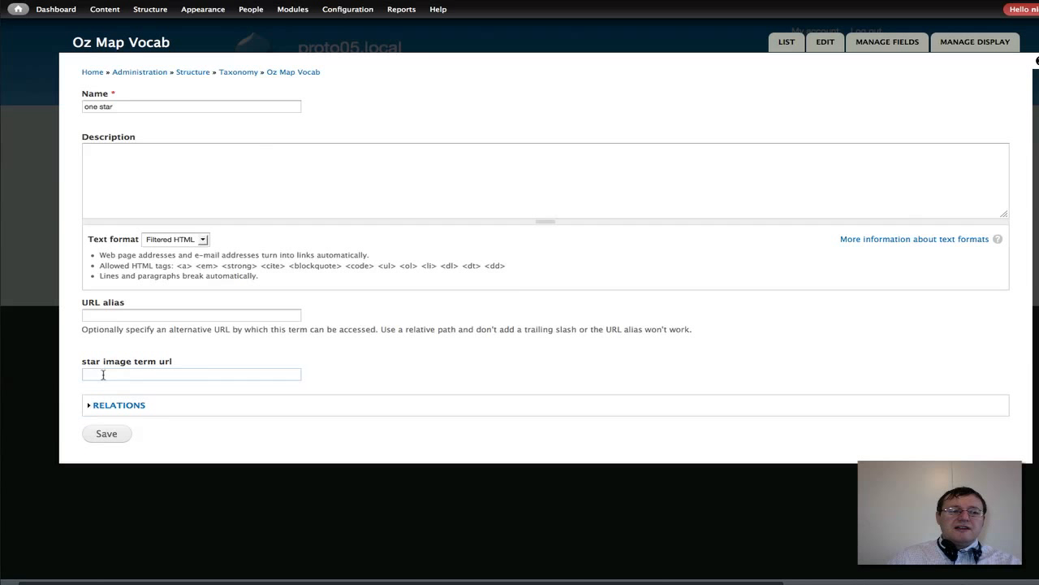
type("site")
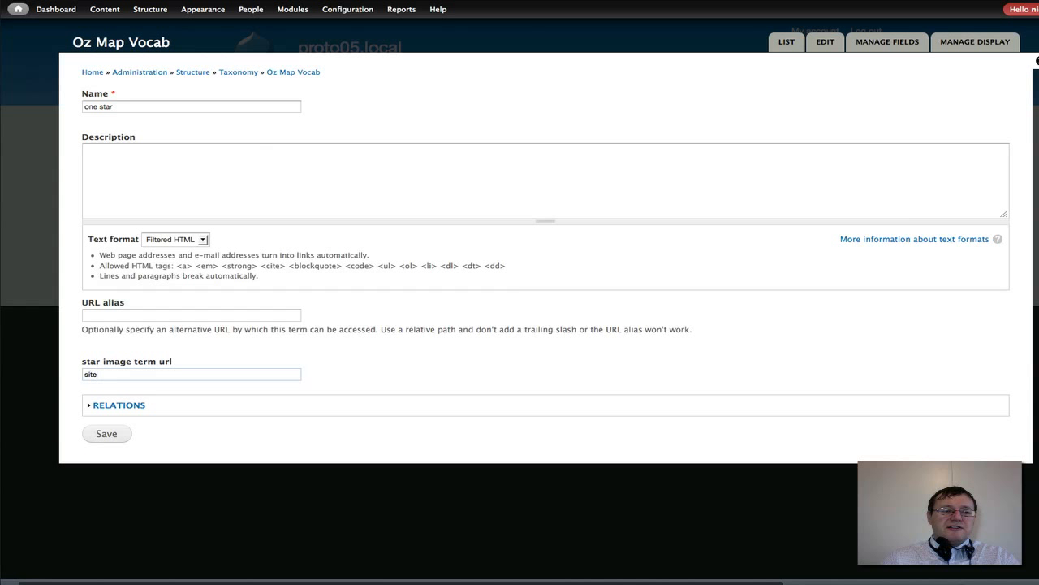
type("s")
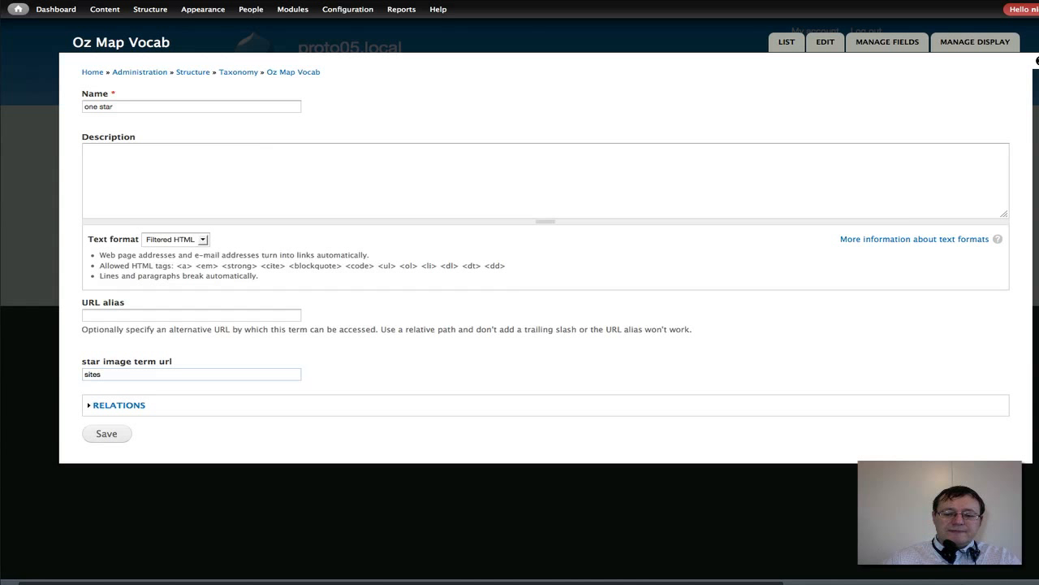
type("/")
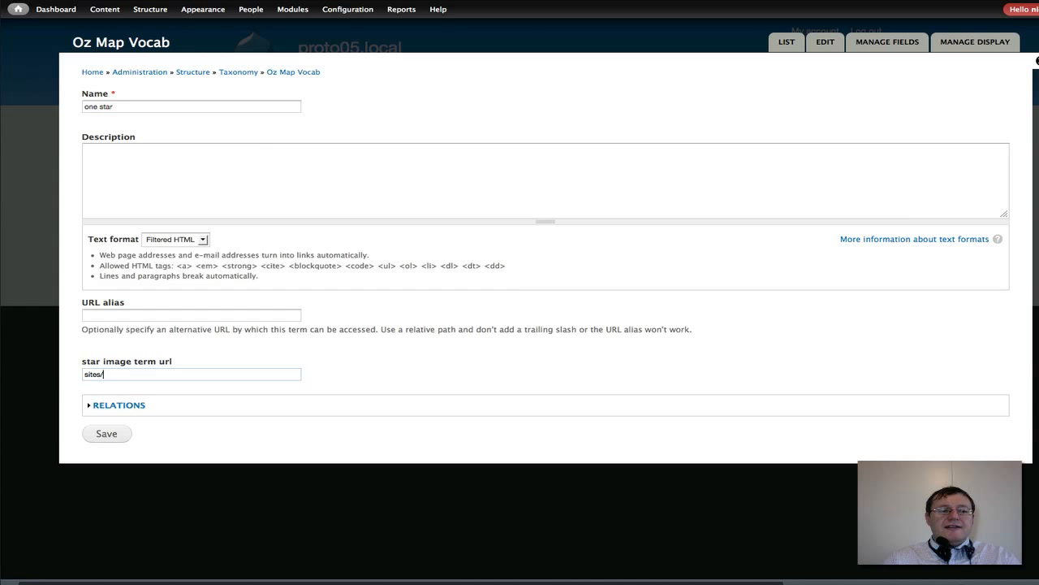
type("prot")
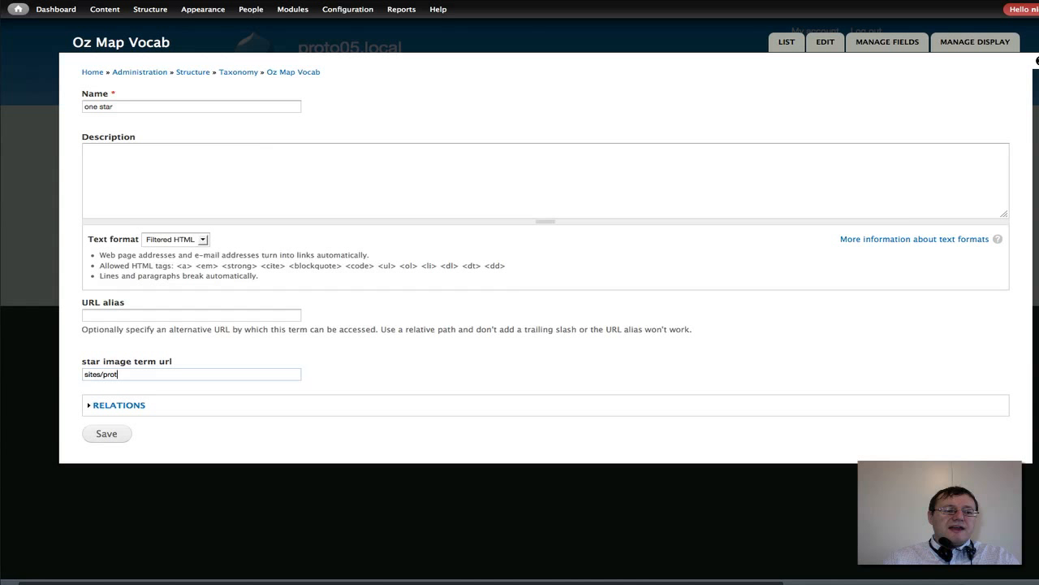
type("o05")
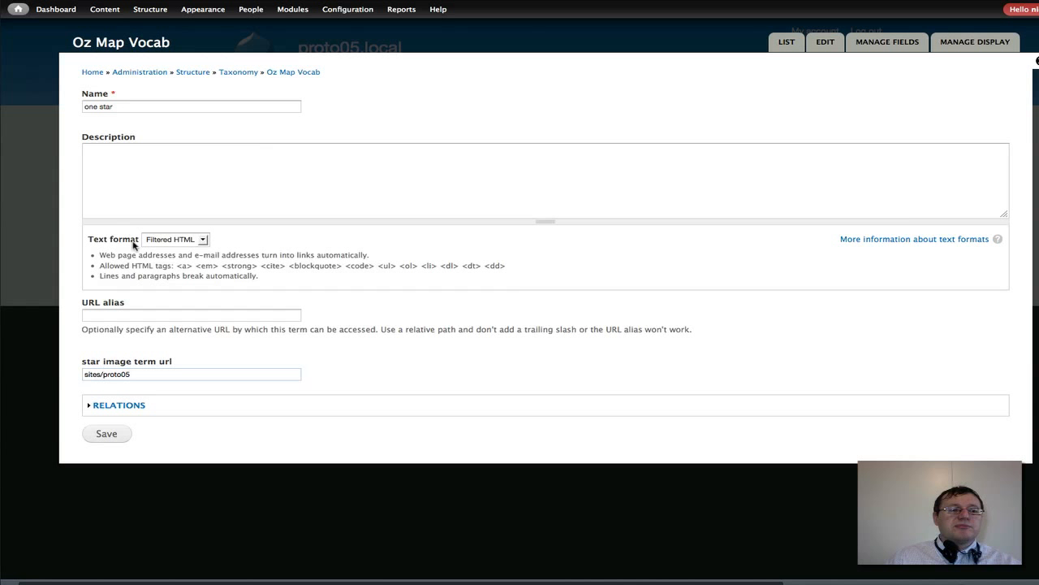
type(".local")
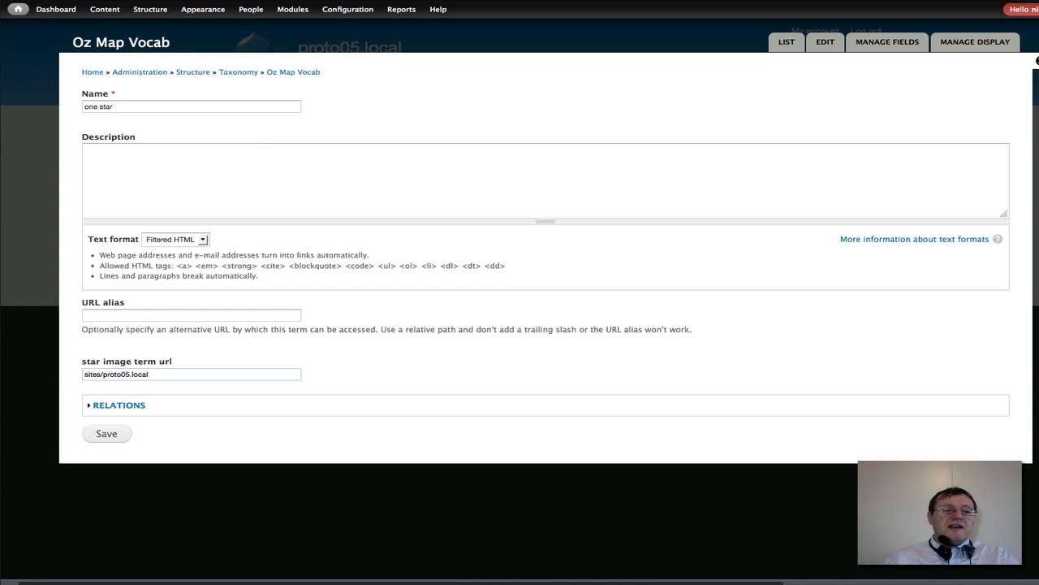
type("/")
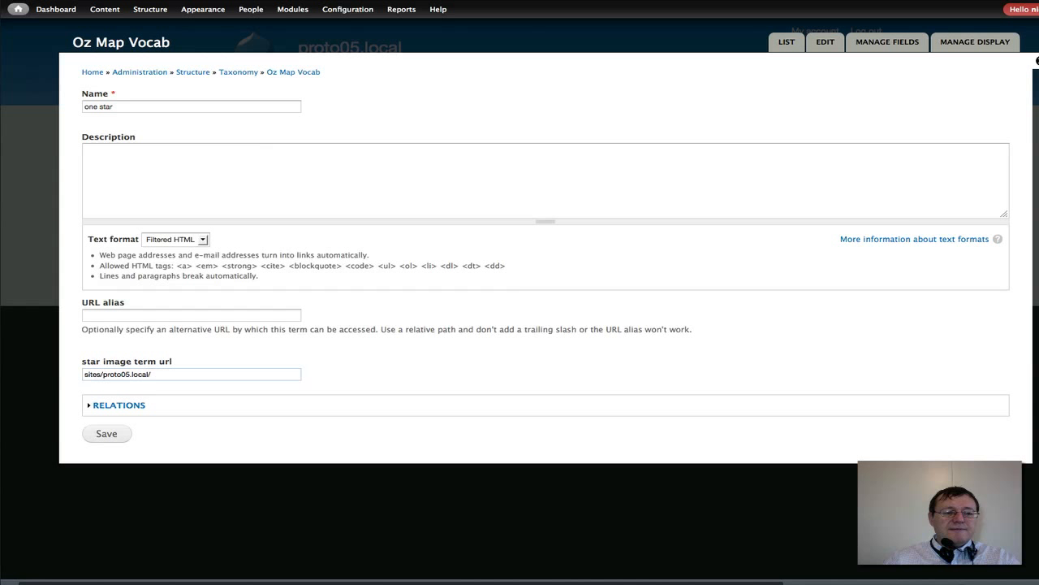
type("files")
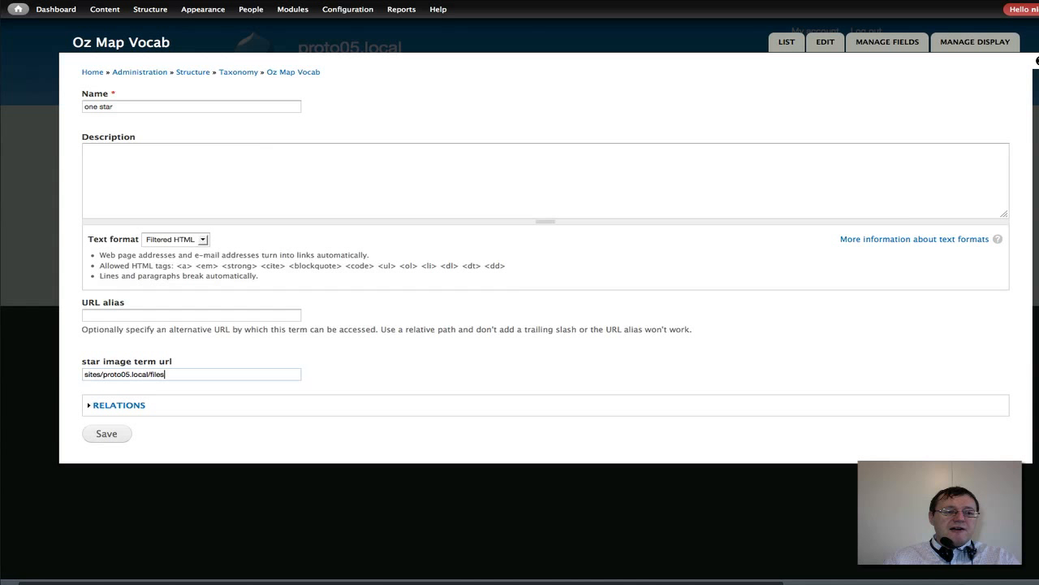
type("/openly")
type("a")
key("BackSpace")
key("BackSpace")
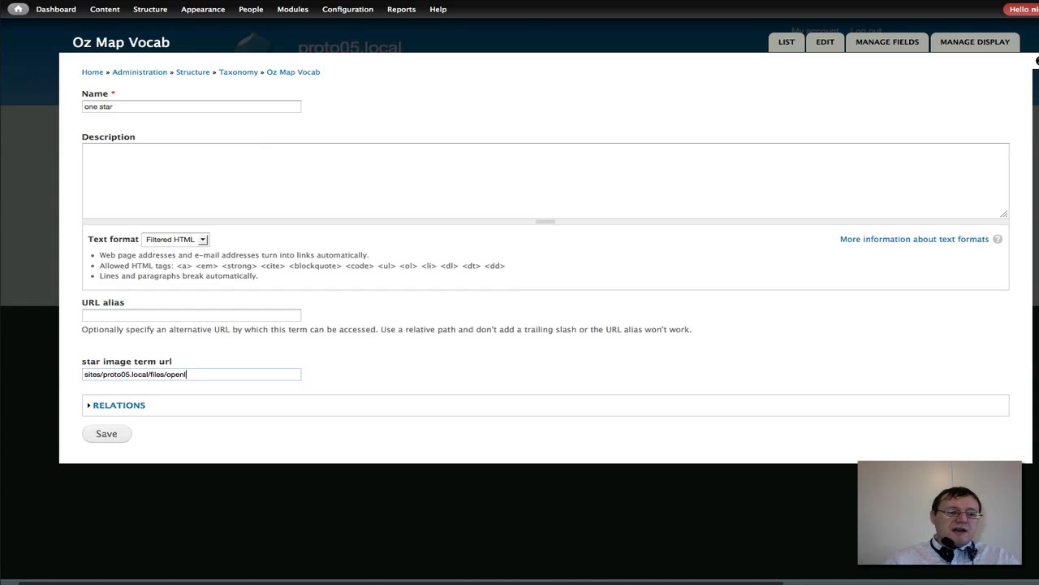
type("ayers")
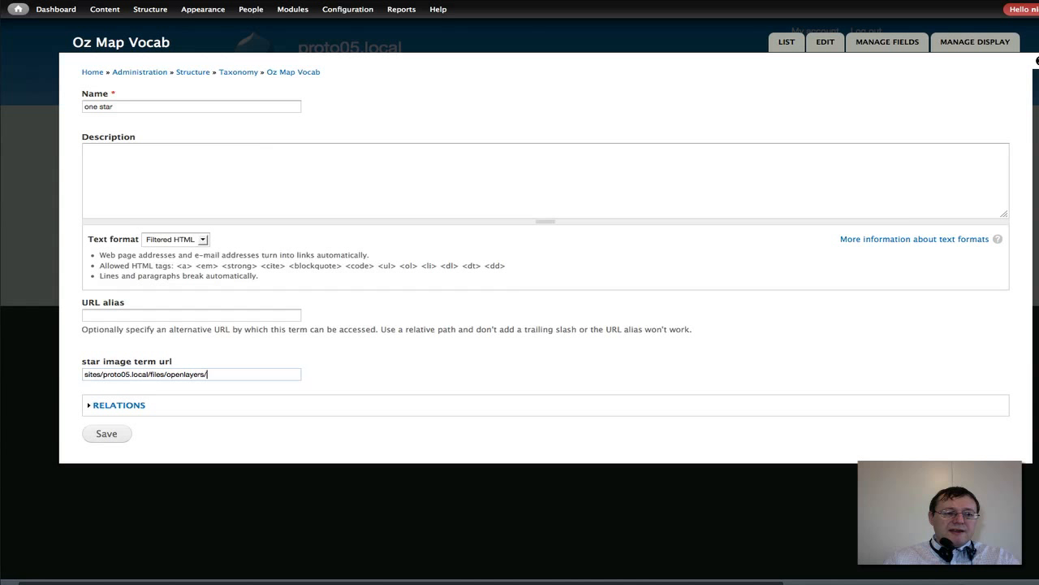
type("/")
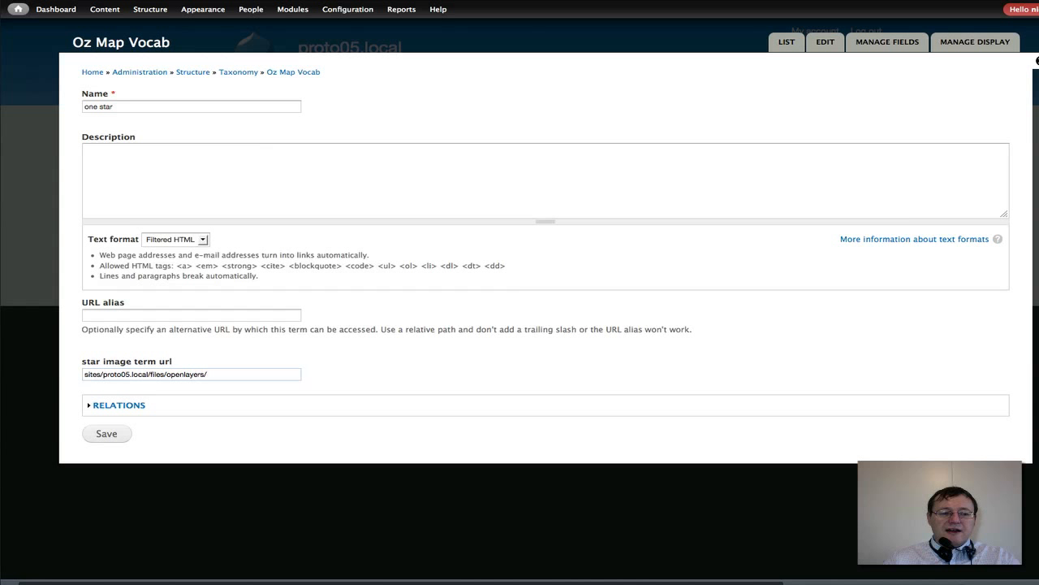
type("styles/one")
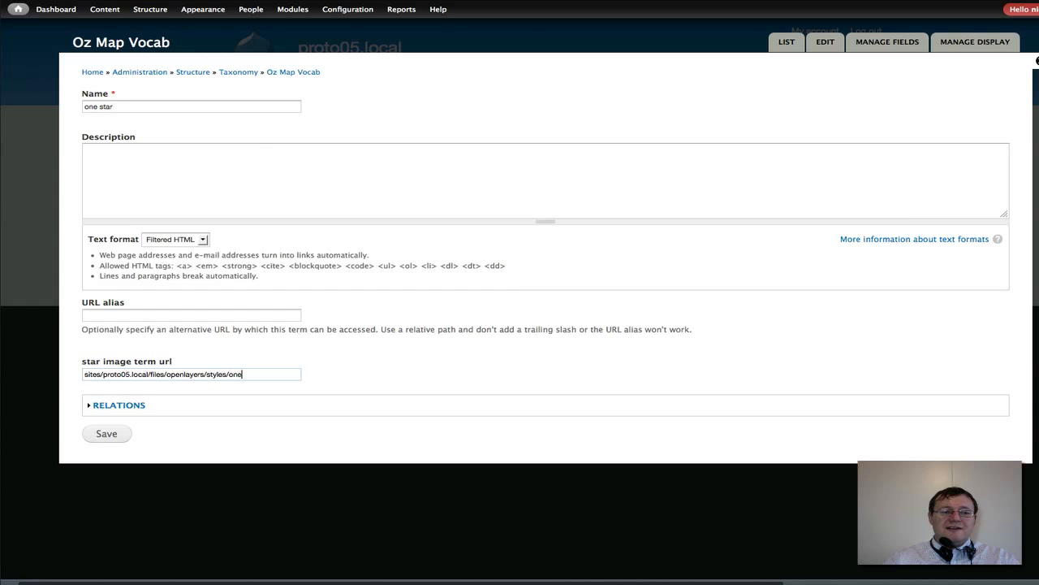
type("_star")
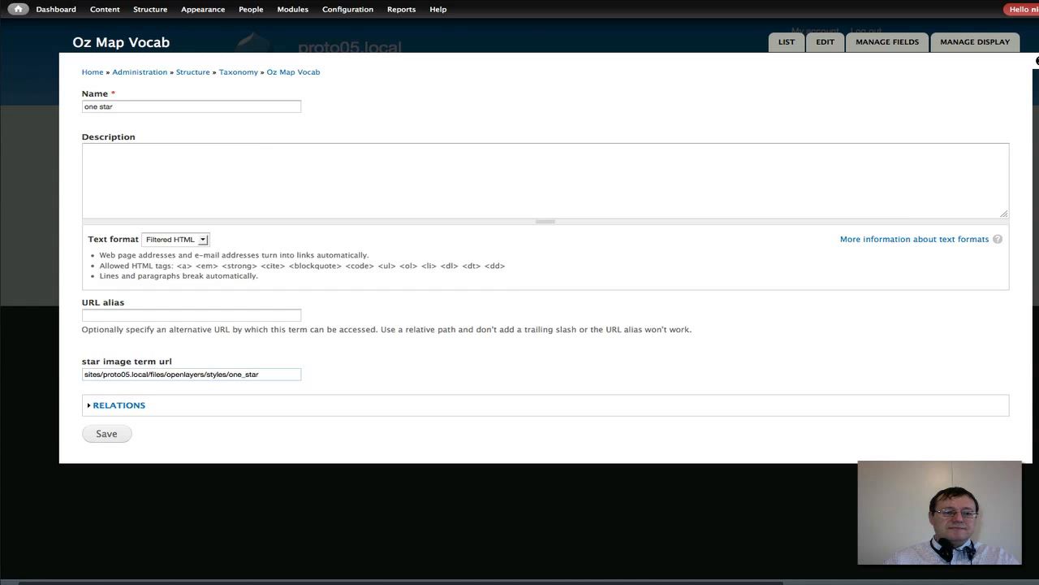
type(".gn")
key("BackSpace")
key("BackSpace")
type("gn")
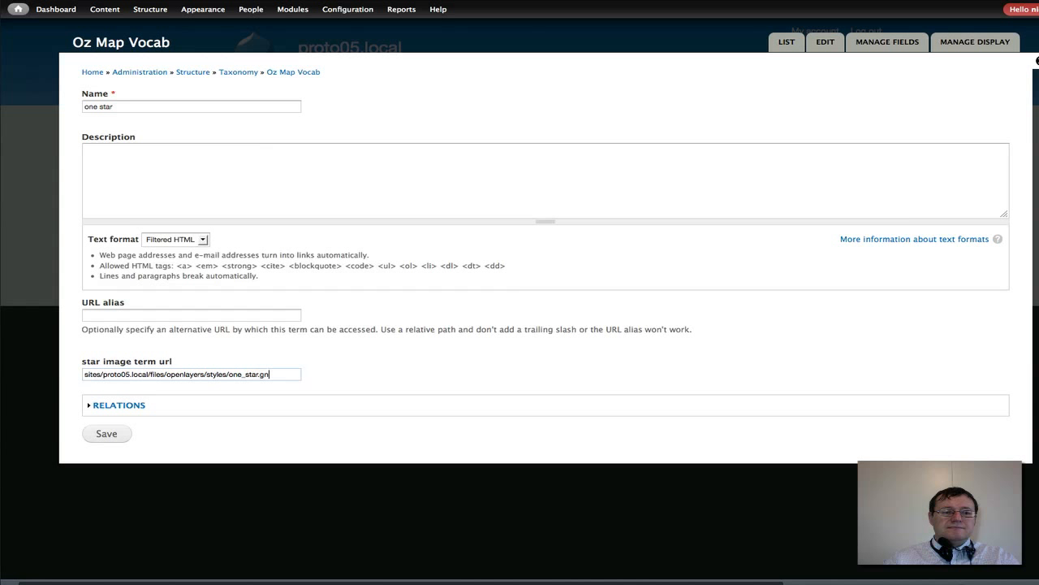
key("BackSpace")
key("BackSpace")
type("png")
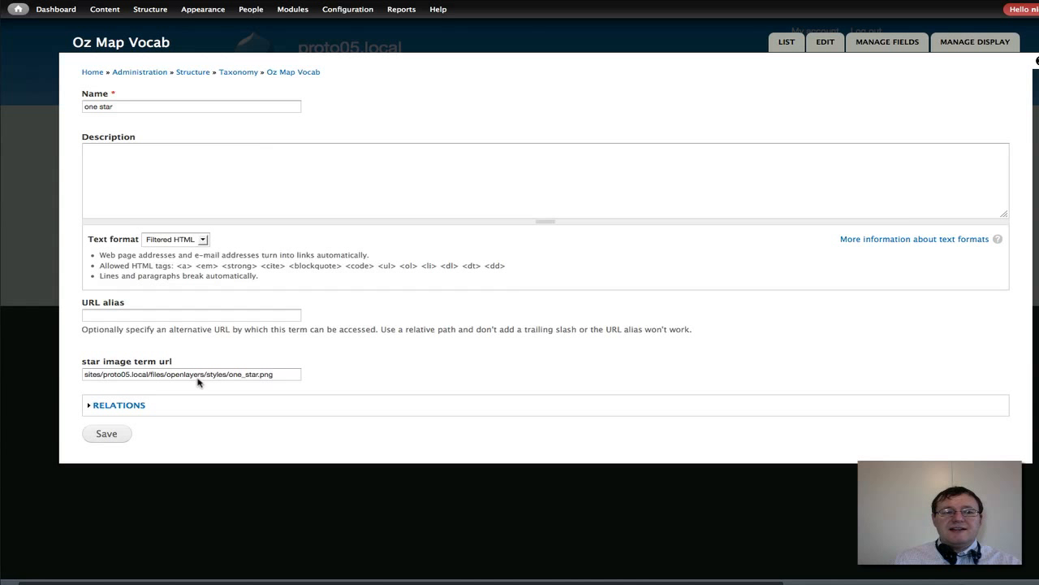
triple_click(281, 374)
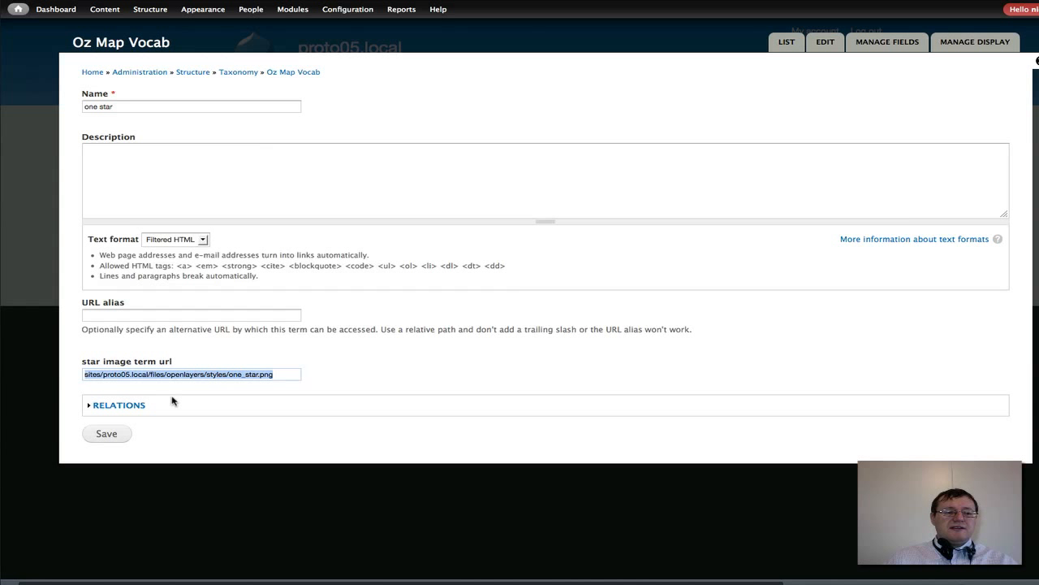
left_click(104, 433)
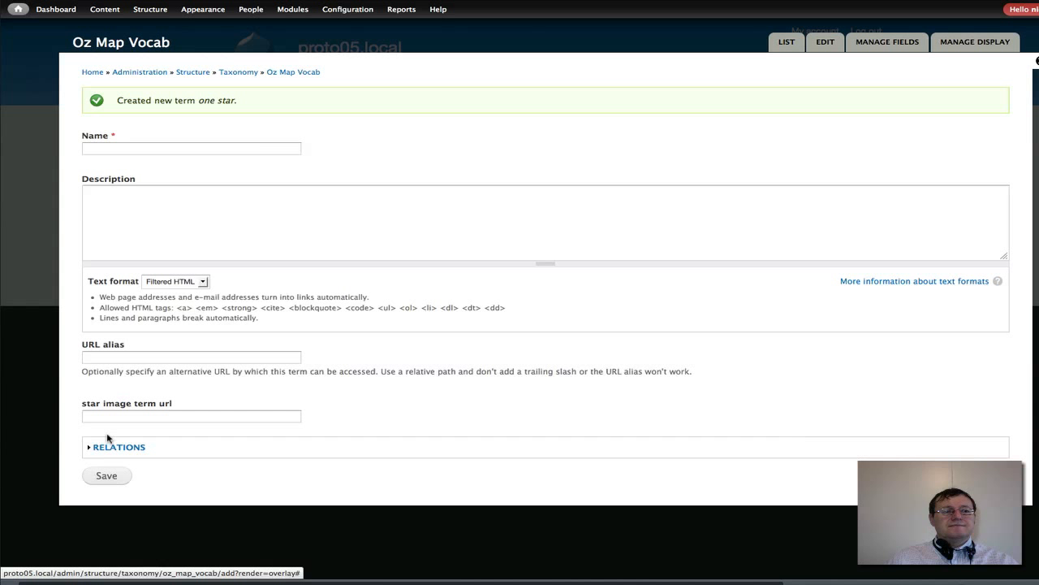
Step: Add and save a term named "two star" with the star image term url sites/proto05.local/files/openlayers/styles/two_star.png
left_click(123, 151)
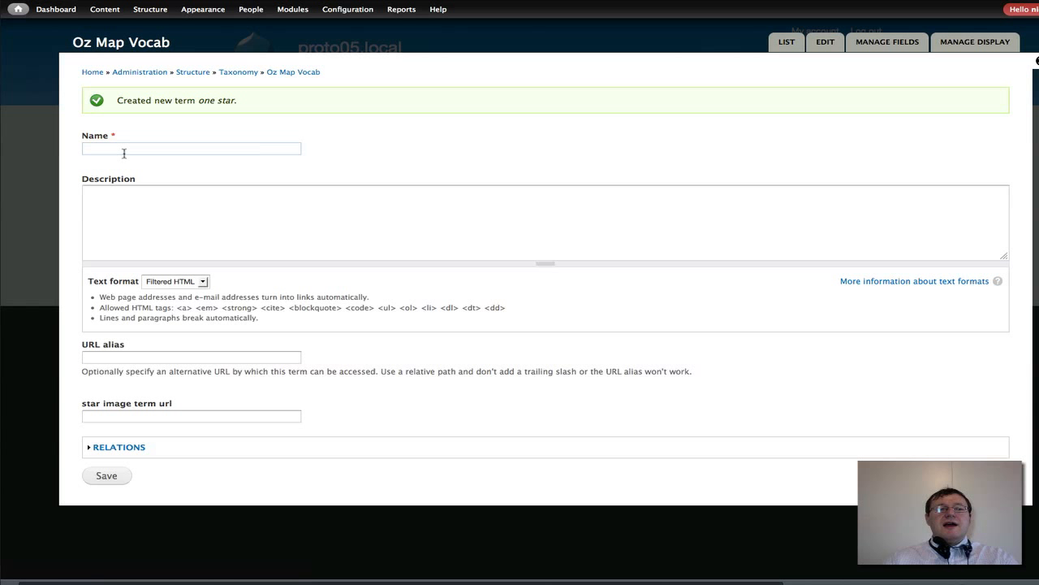
type("two star")
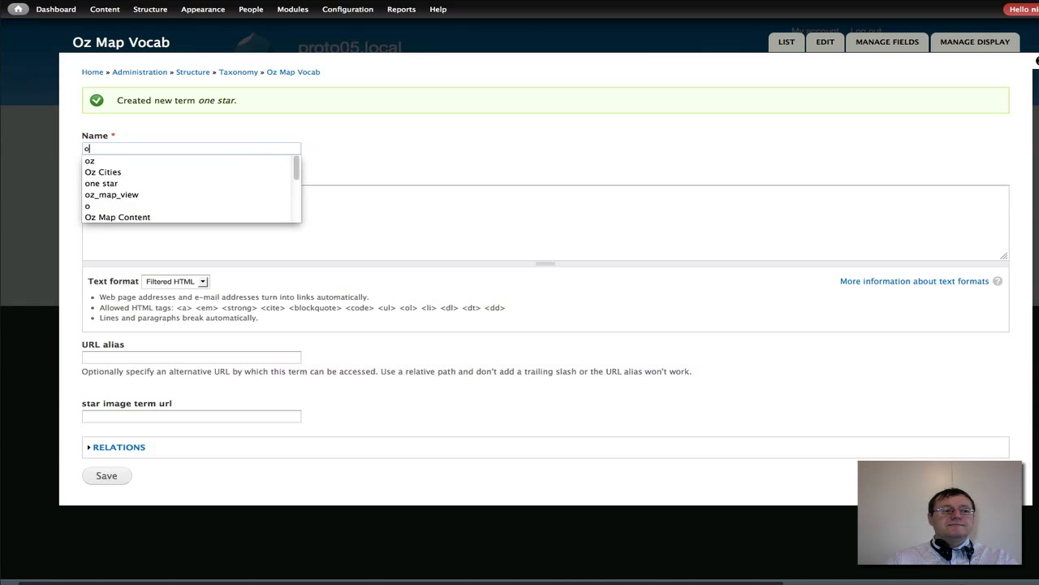
left_click(88, 415)
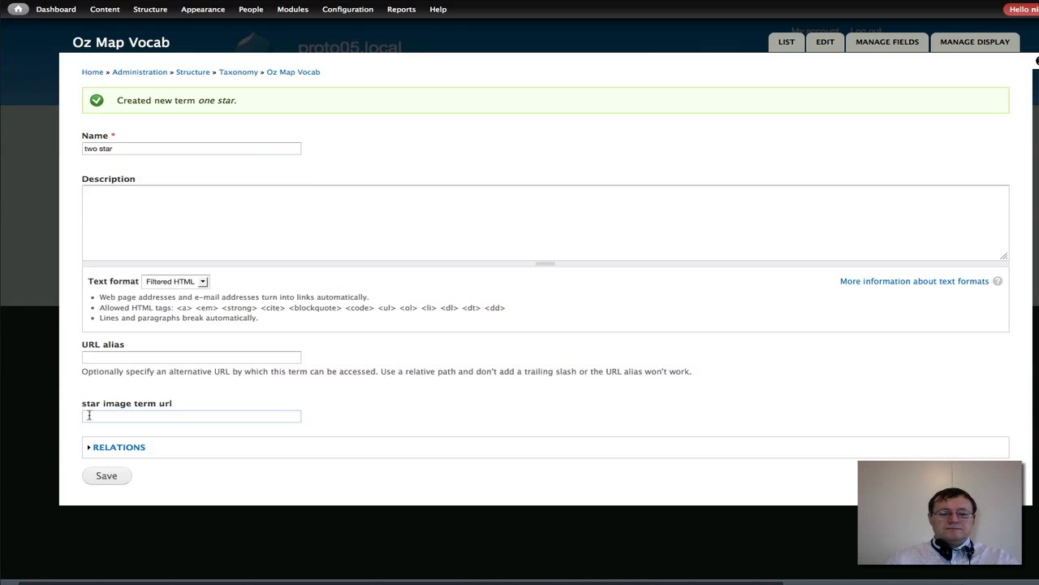
key("Down")
key("Return")
type("two_star.png")
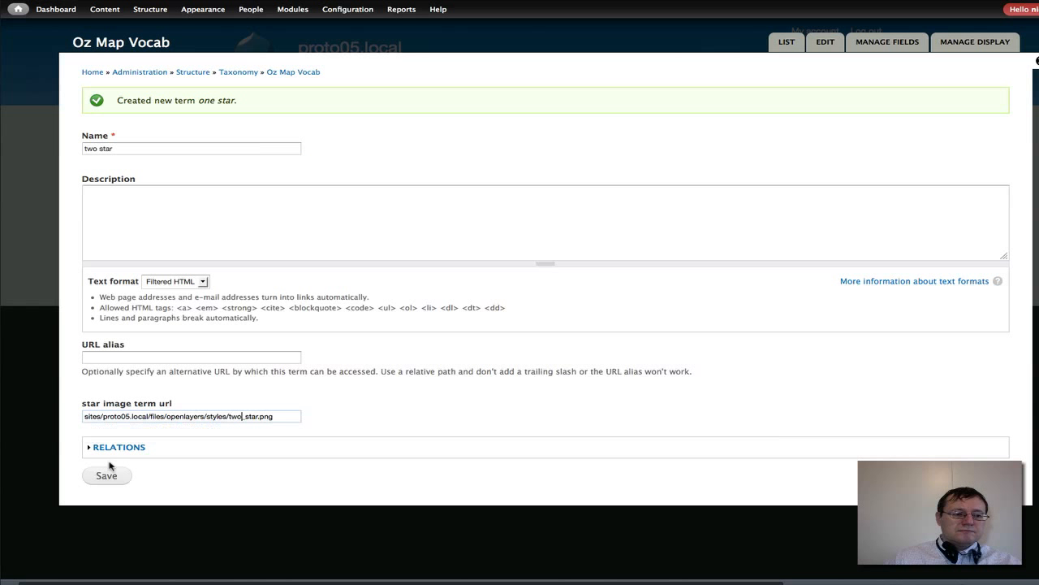
left_click(108, 473)
Step: Add and save a term named "three star" with the star image term url sites/proto05.local/files/openlayers/styles/three_star.png
left_click(142, 146)
type("three star")
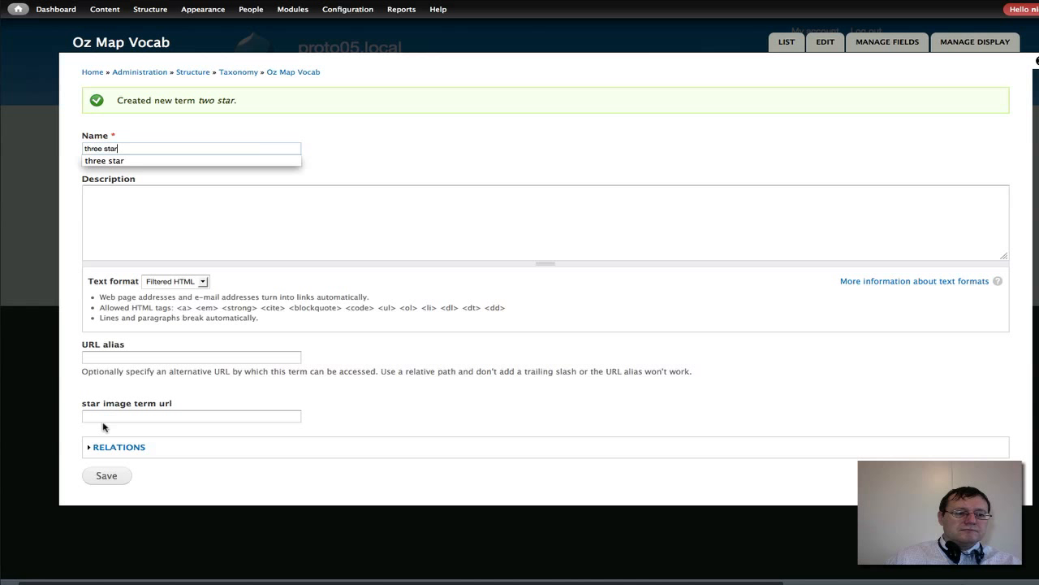
left_click(102, 416)
key("Down")
key("Return")
key("BackSpace")
key("BackSpace")
key("BackSpace")
type("three_star.png")
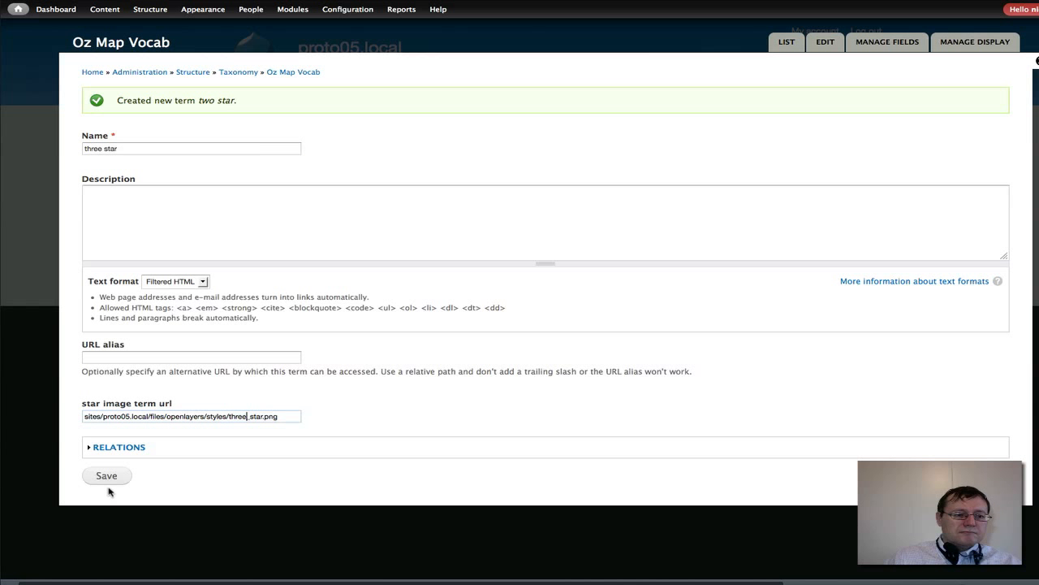
left_click(106, 475)
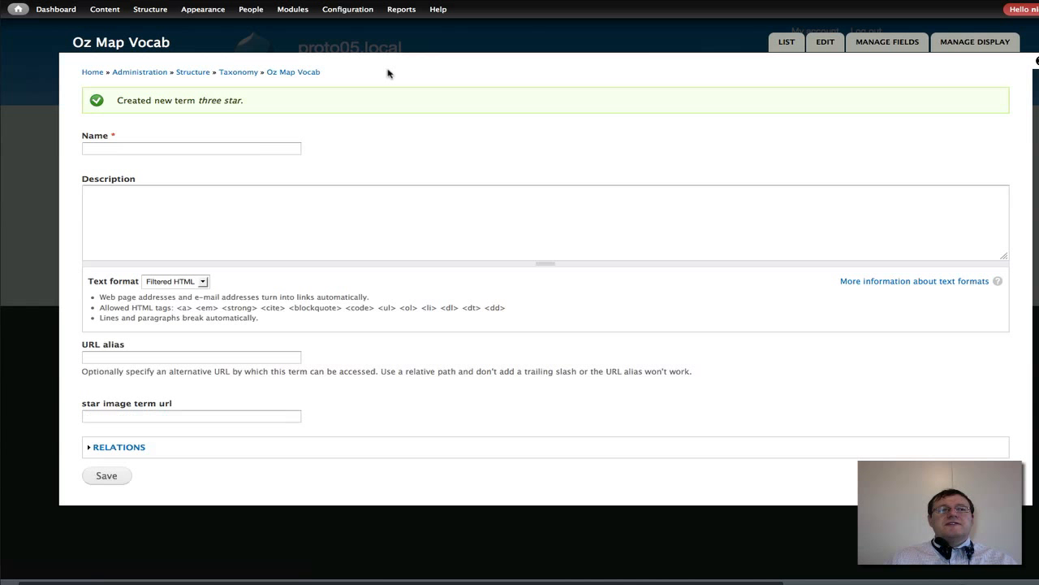
Step: List the terms of Oz Map Vocab and check the image path stored on the three star term's page
left_click(234, 71)
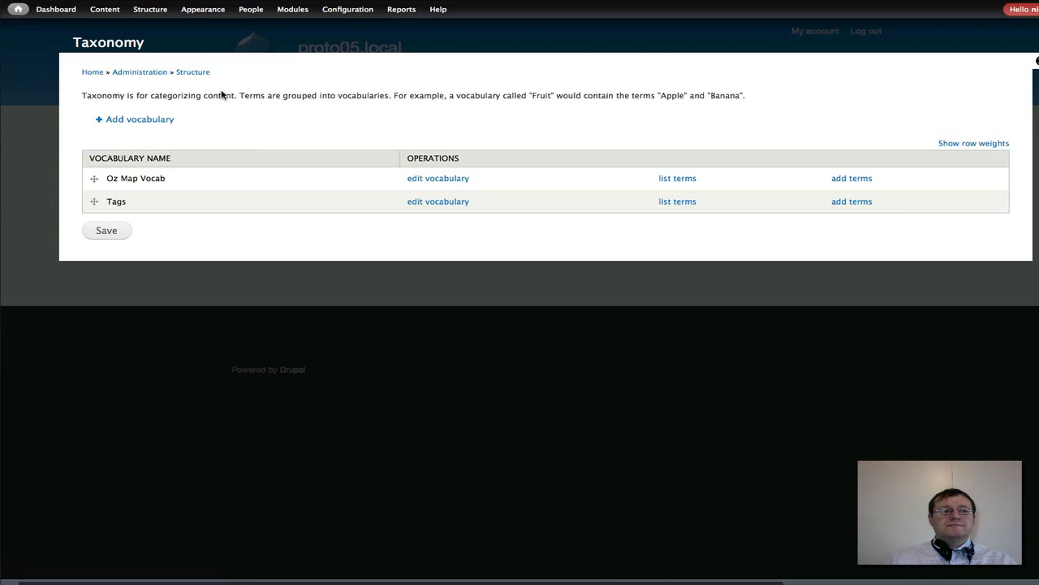
left_click(677, 179)
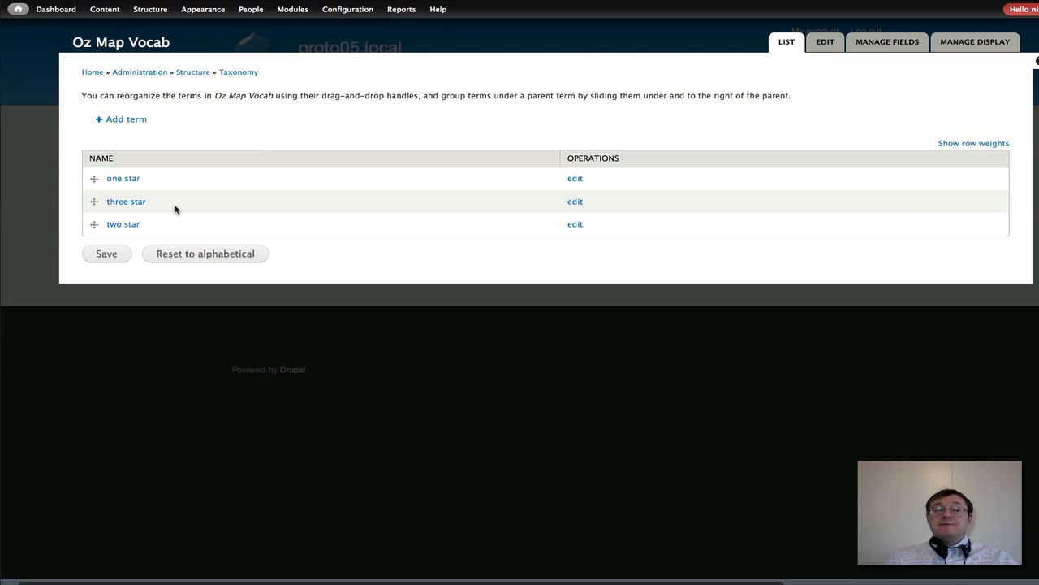
left_click(118, 202)
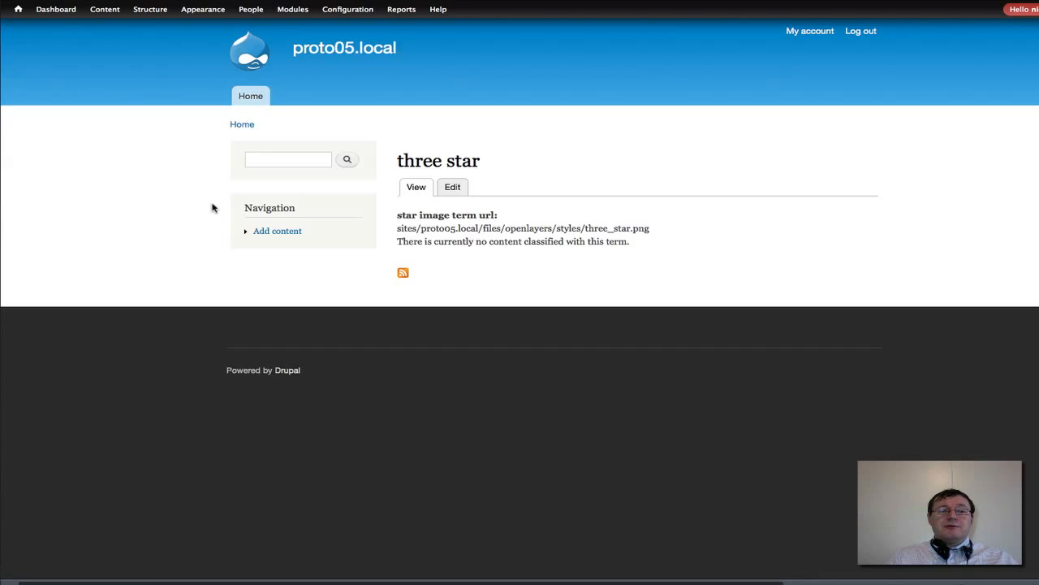
left_click_drag(396, 228, 651, 232)
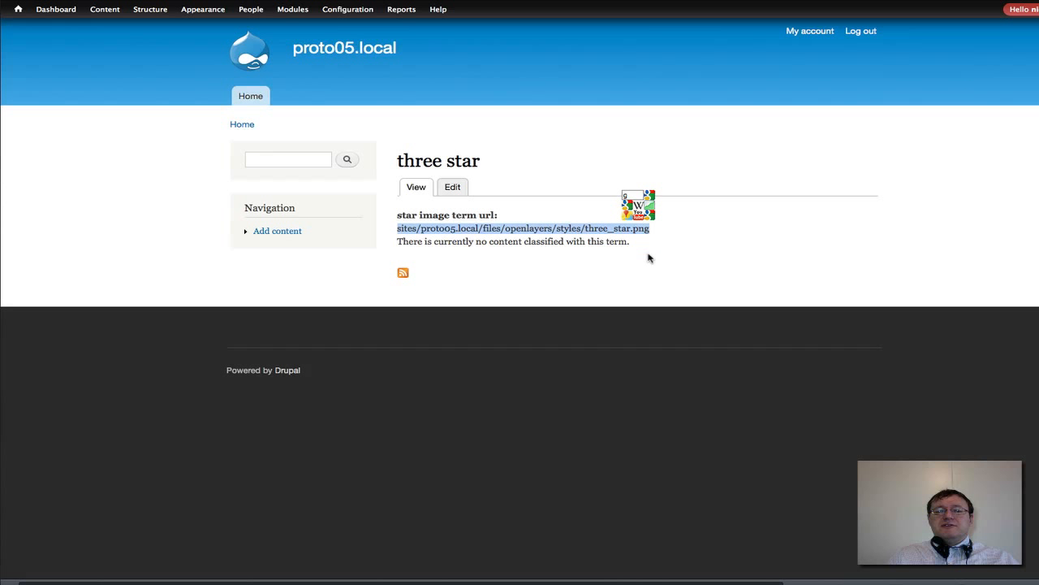
left_click(647, 255)
Step: Start a new content type and name it Oz Map Content
mouse_move(167, 11)
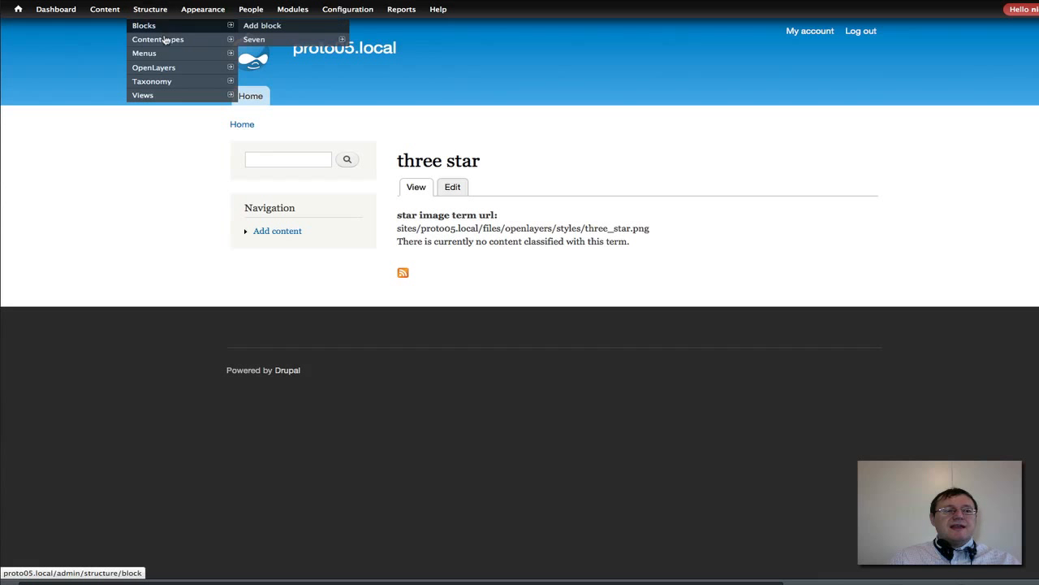
mouse_move(166, 41)
left_click(272, 41)
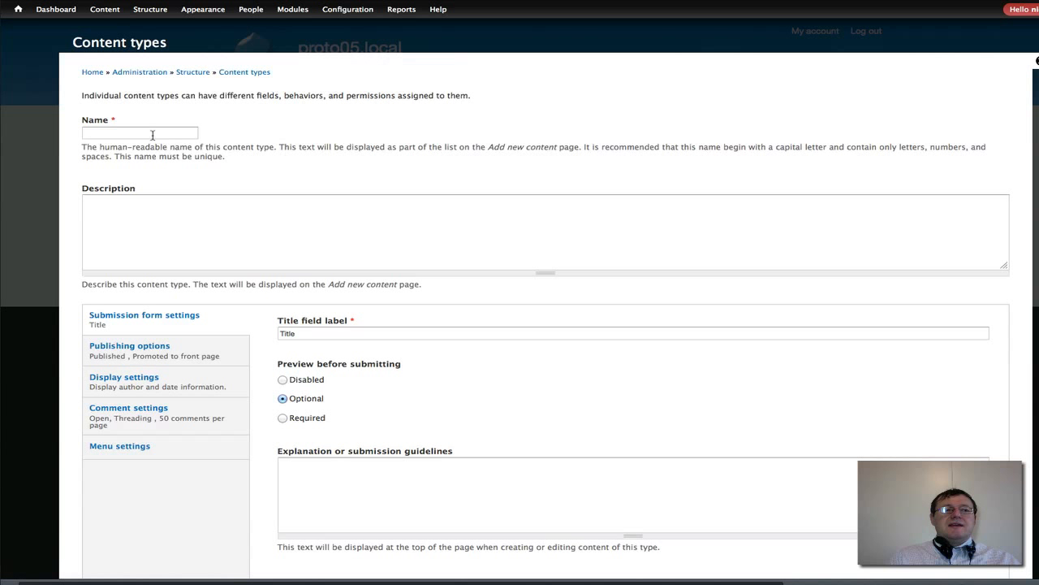
left_click(151, 134)
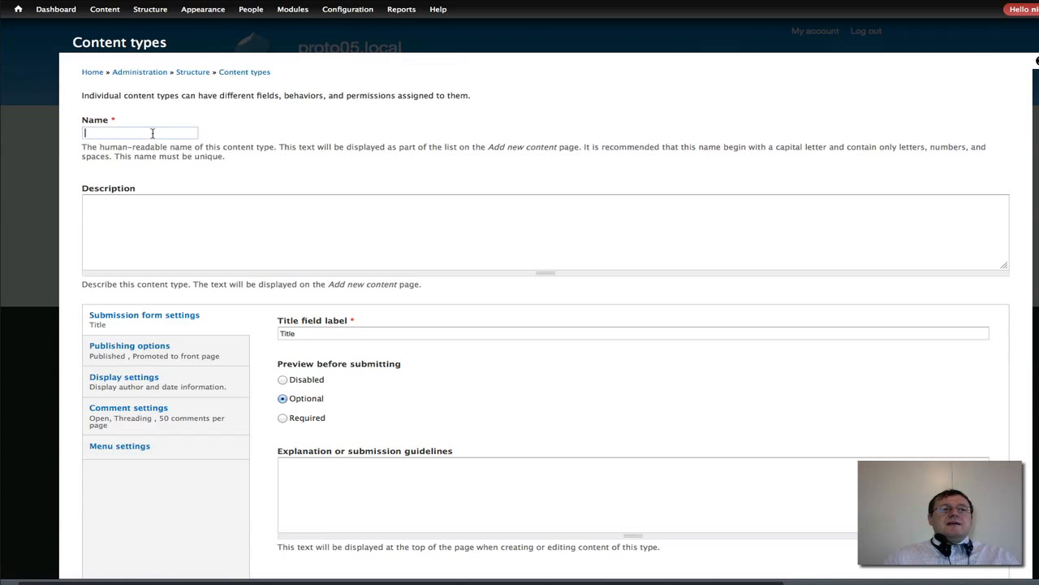
type("T")
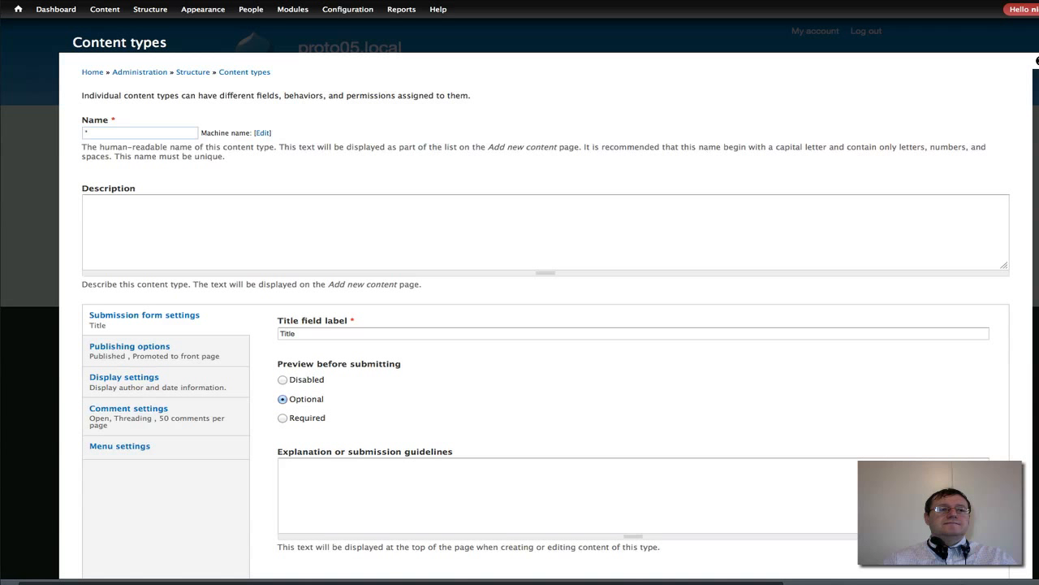
key("BackSpace")
type("Oz ")
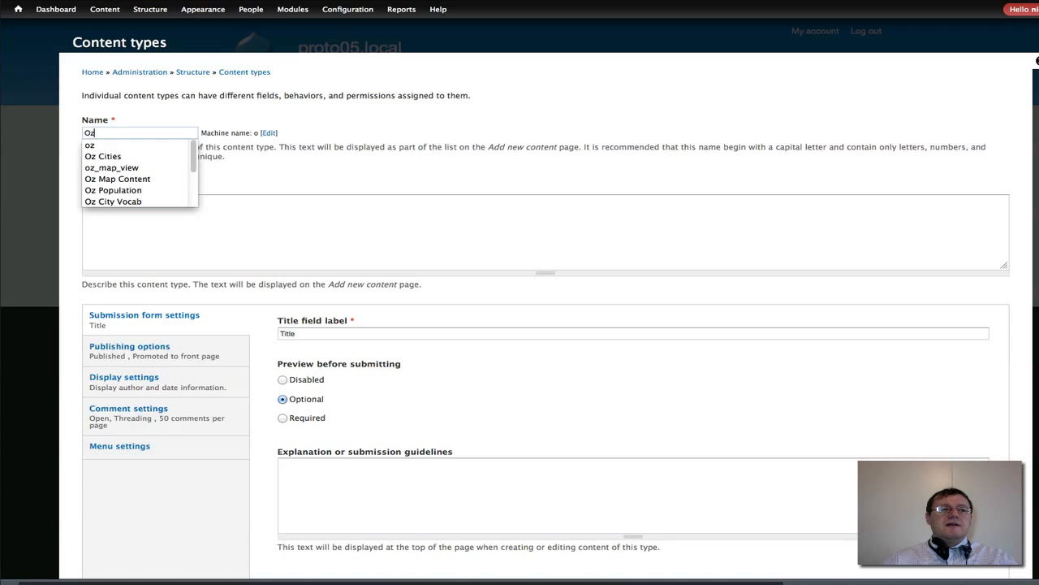
type("Map")
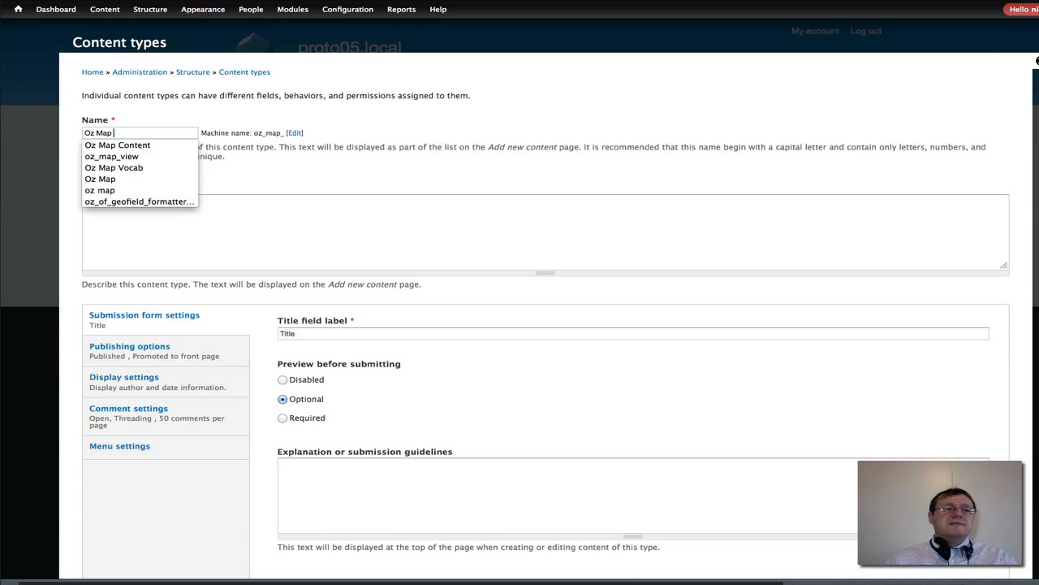
key("Down")
key("Return")
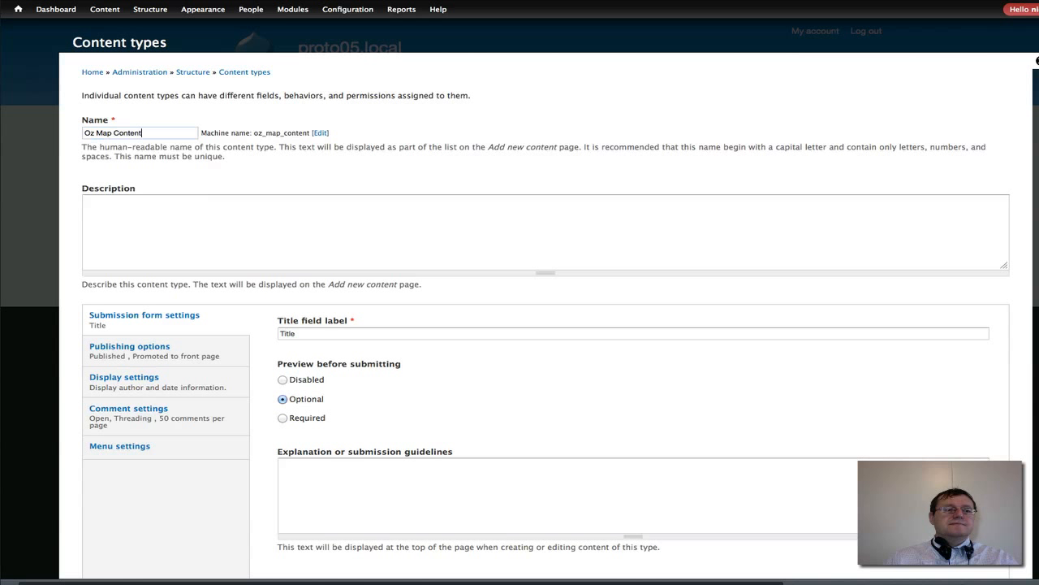
Step: Turn off front page promotion and the display of author and date information for Oz Map Content
left_click(159, 366)
left_click(283, 355)
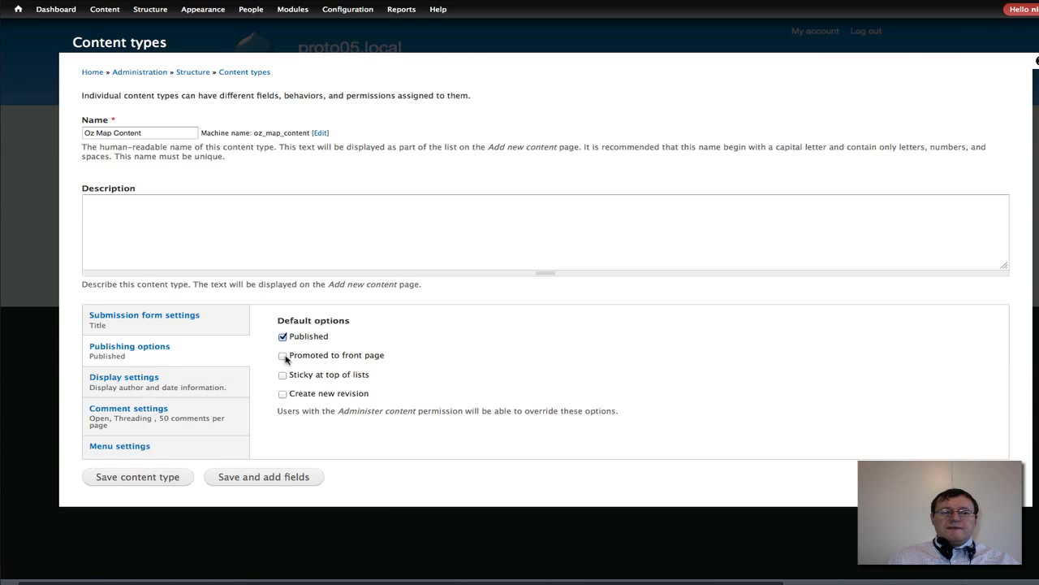
left_click(171, 382)
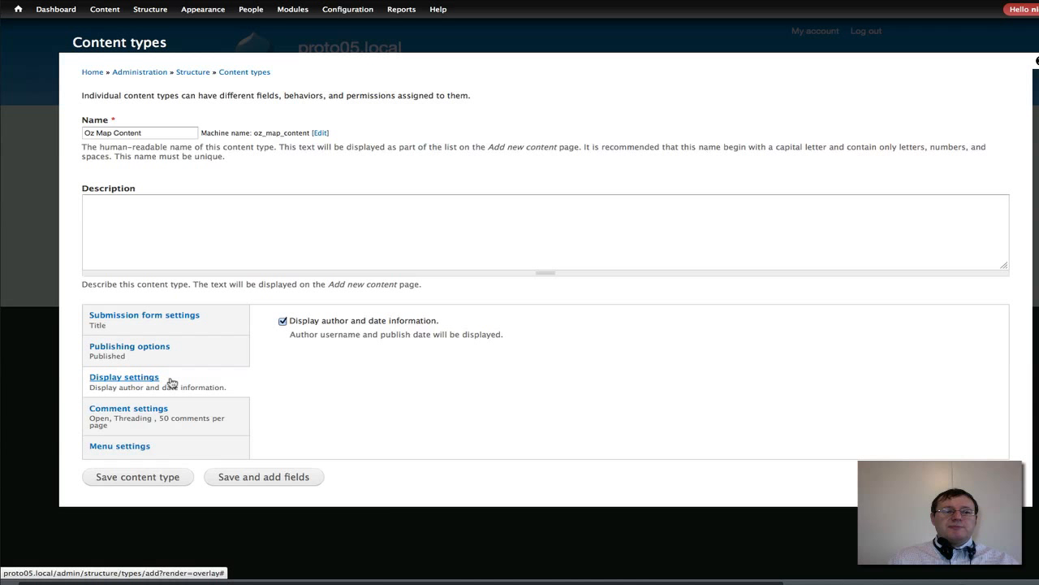
left_click(282, 321)
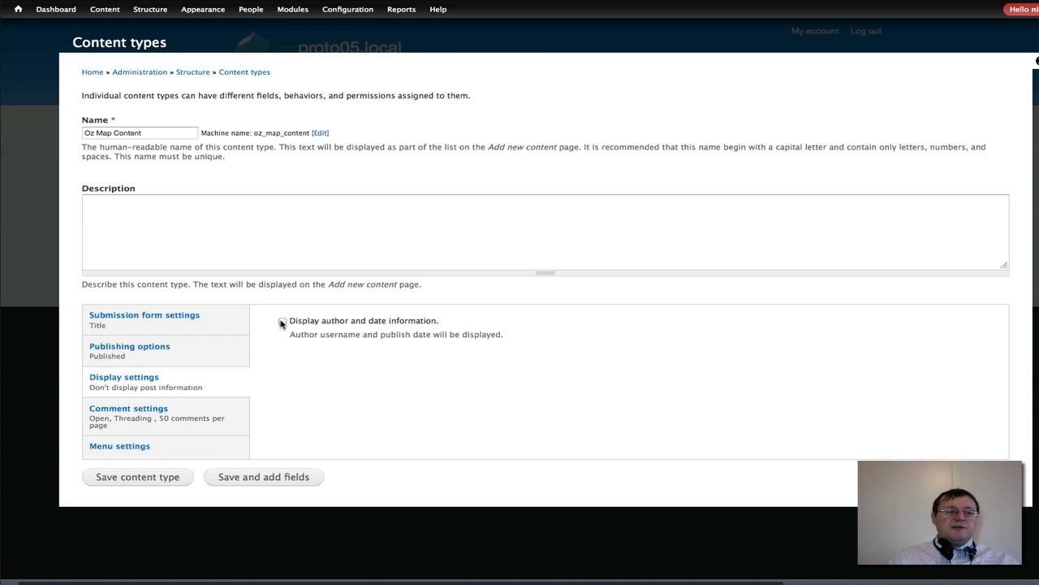
Step: Set the default comment setting for new content to Closed and deselect Main menu from the available menus
left_click(163, 417)
left_click(315, 335)
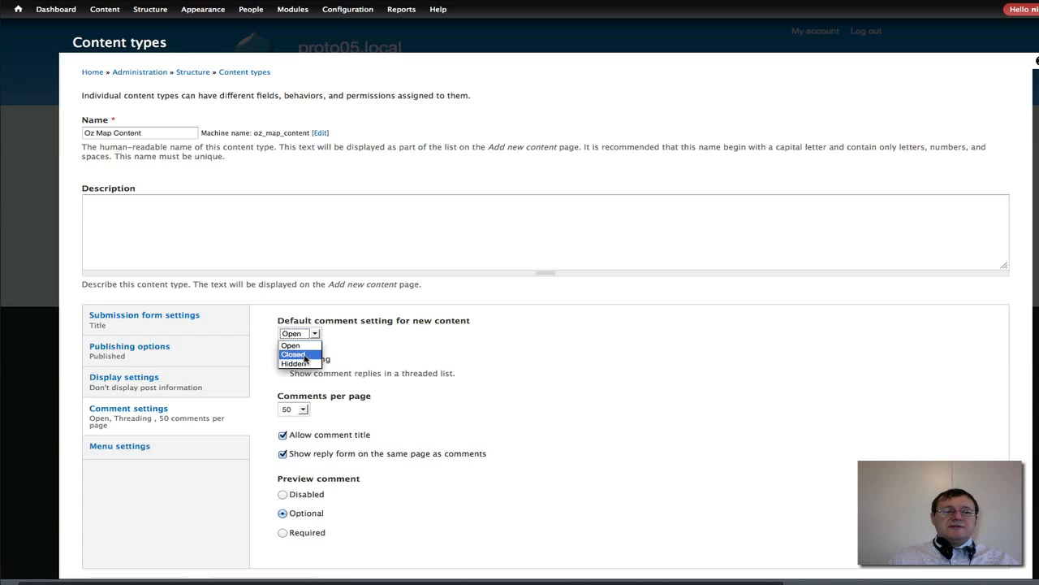
left_click(307, 359)
left_click(151, 448)
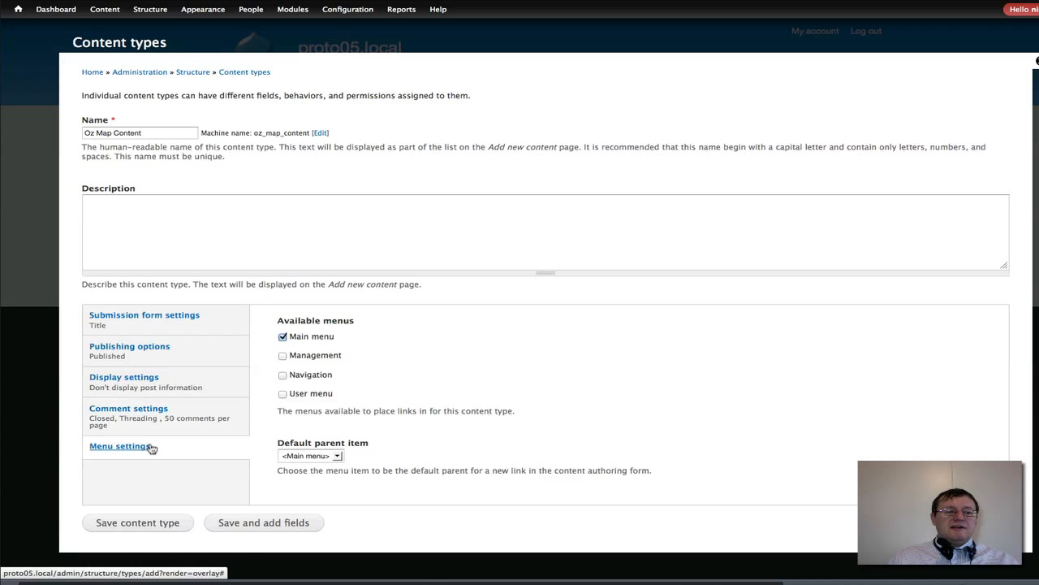
left_click(281, 337)
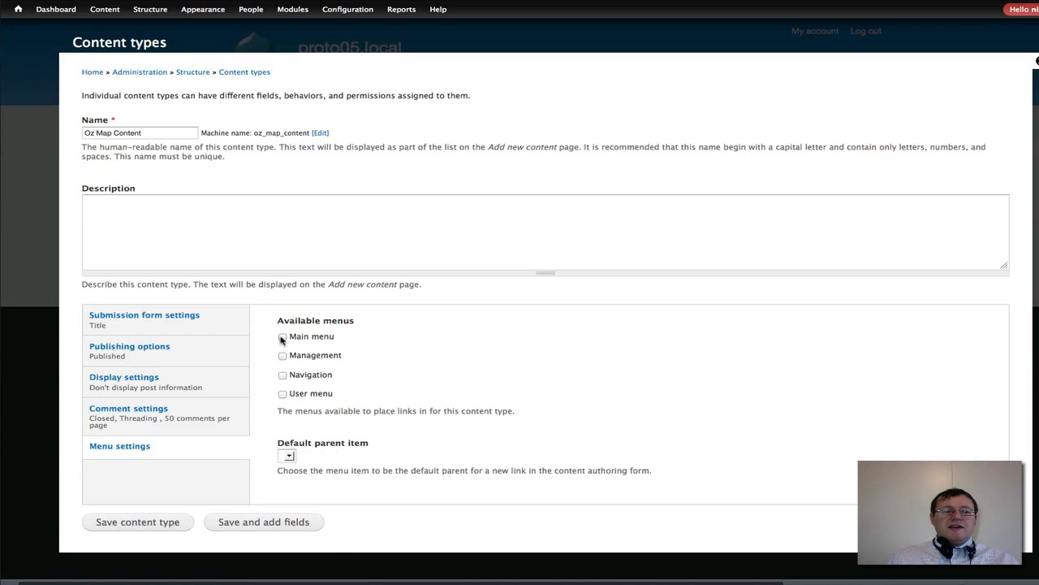
Step: Save the Oz Map Content type, continuing to its fields, and delete the Body field
left_click(270, 522)
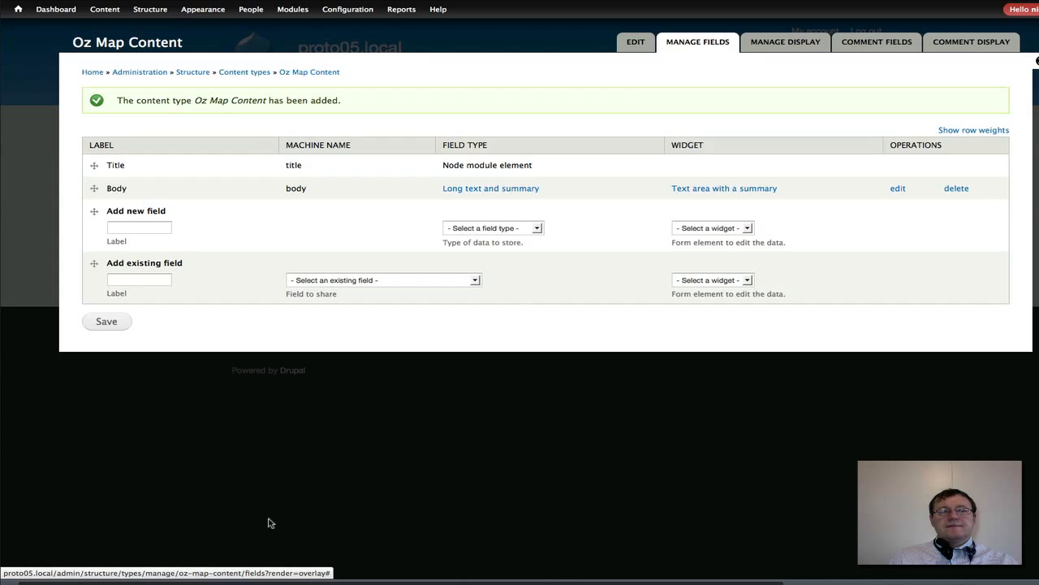
left_click(957, 189)
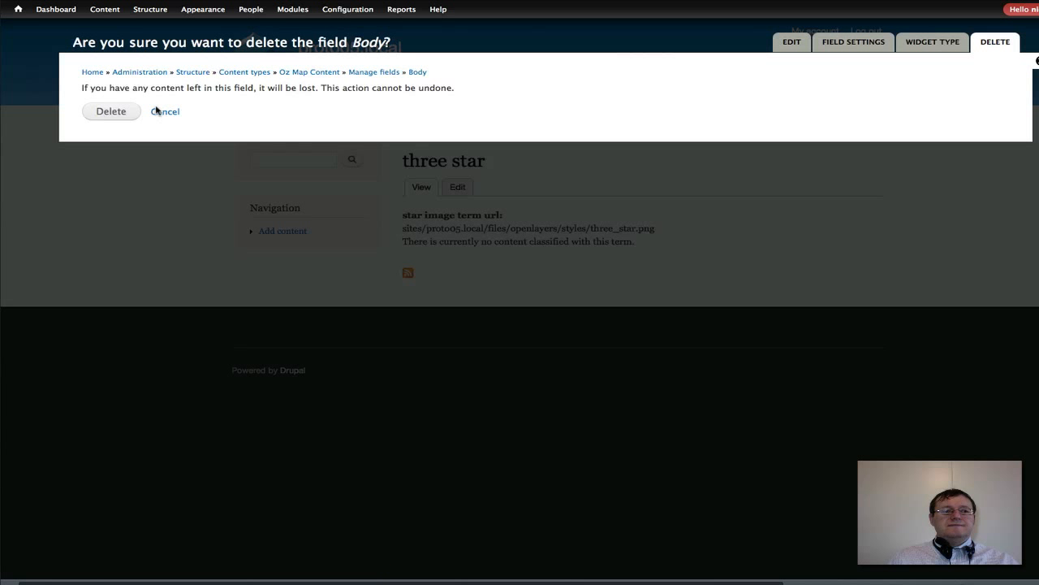
left_click(117, 112)
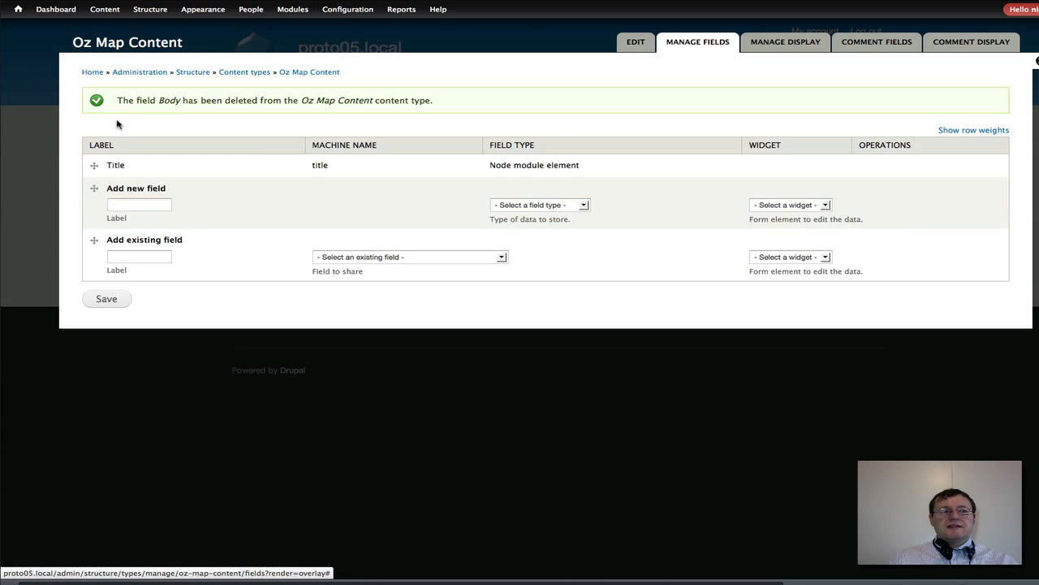
Step: Label a new field in Oz Map Content as map geofield
left_click(122, 204)
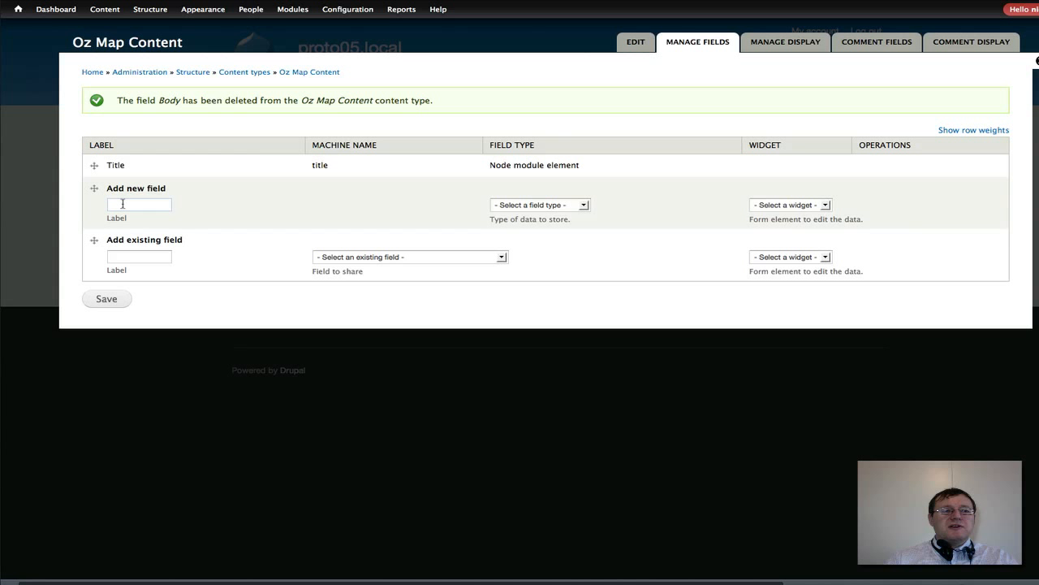
type("o")
key("BackSpace")
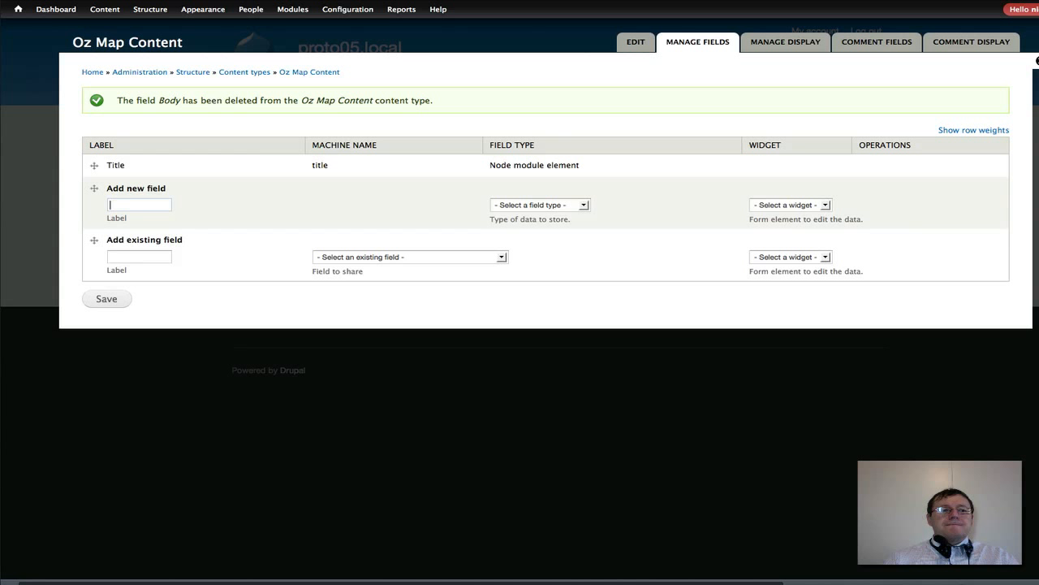
type("map ")
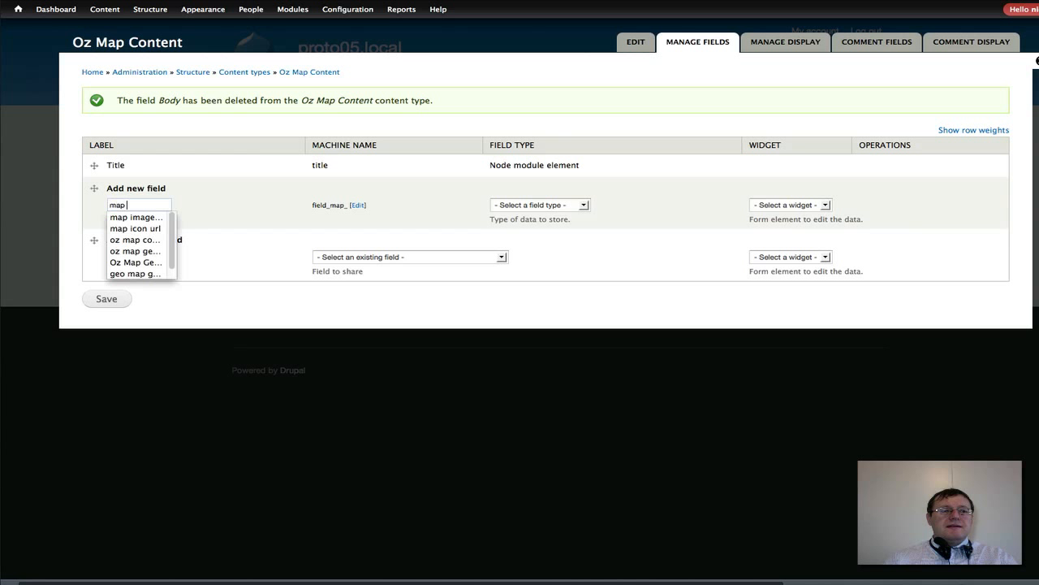
type("geofild")
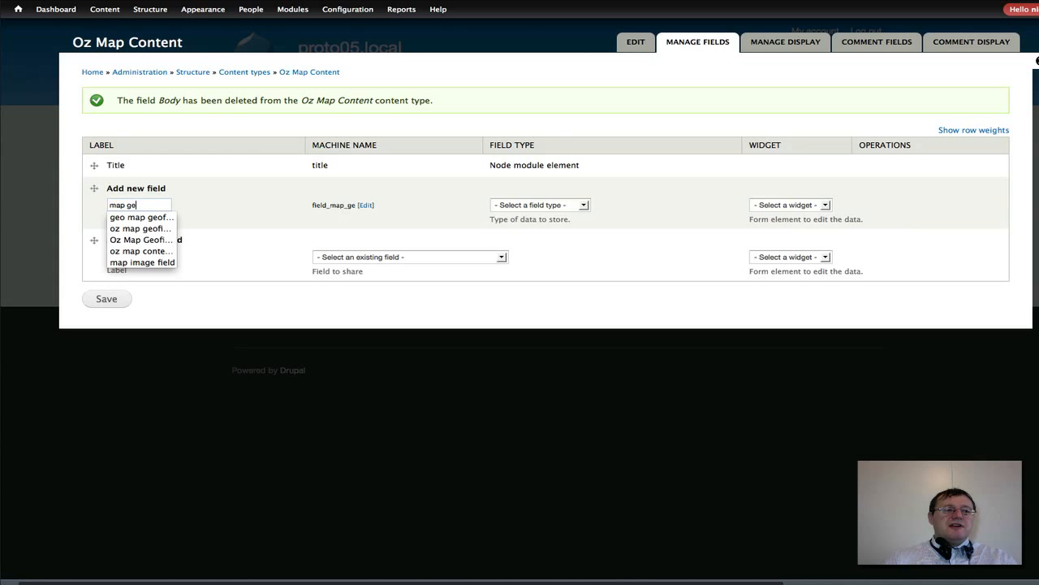
key("BackSpace")
key("BackSpace")
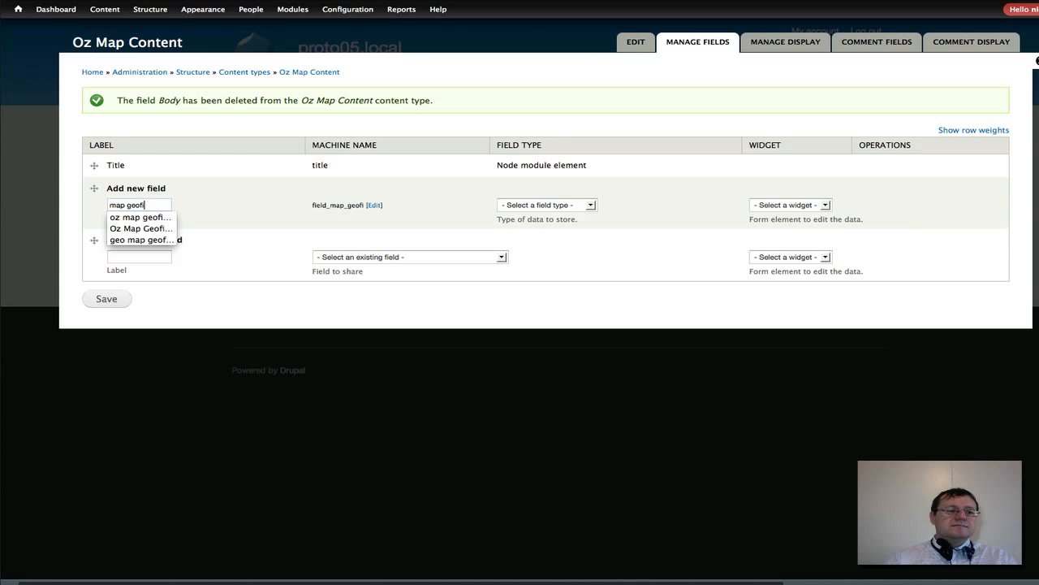
type("eld")
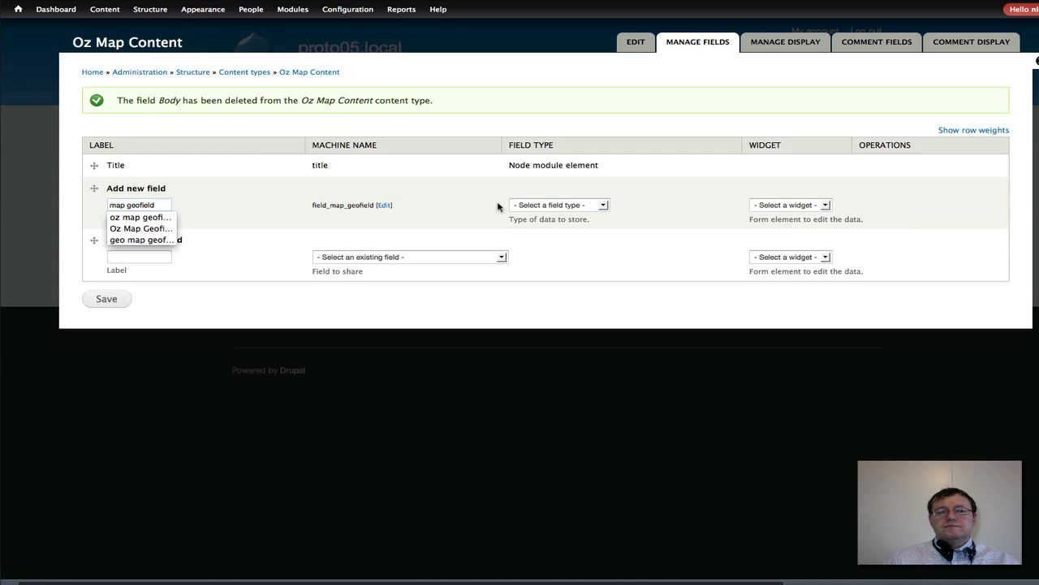
Step: Make map geofield a Geofield with the Geocode from another field widget and save it
left_click(605, 204)
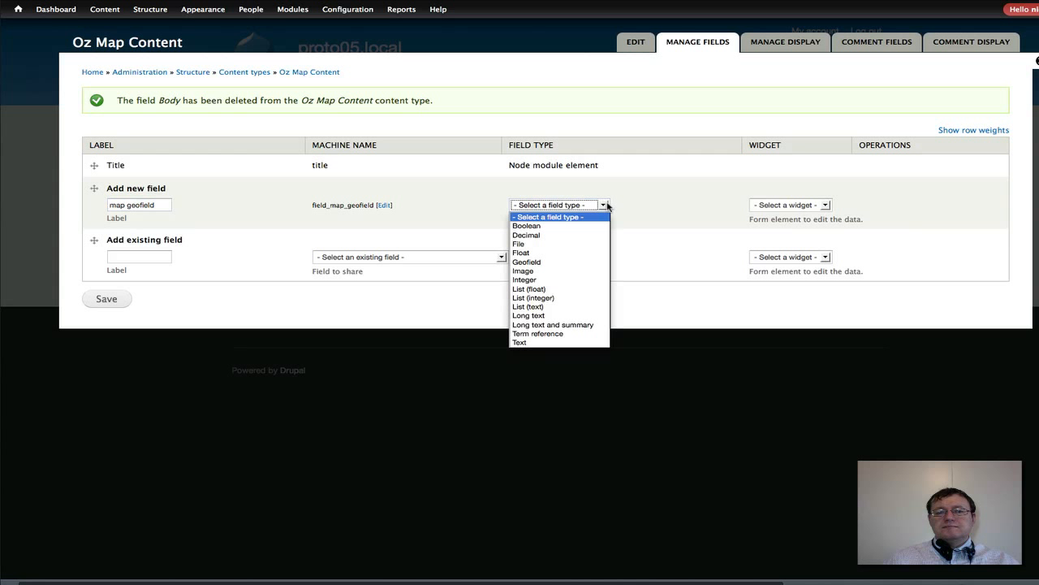
left_click(592, 269)
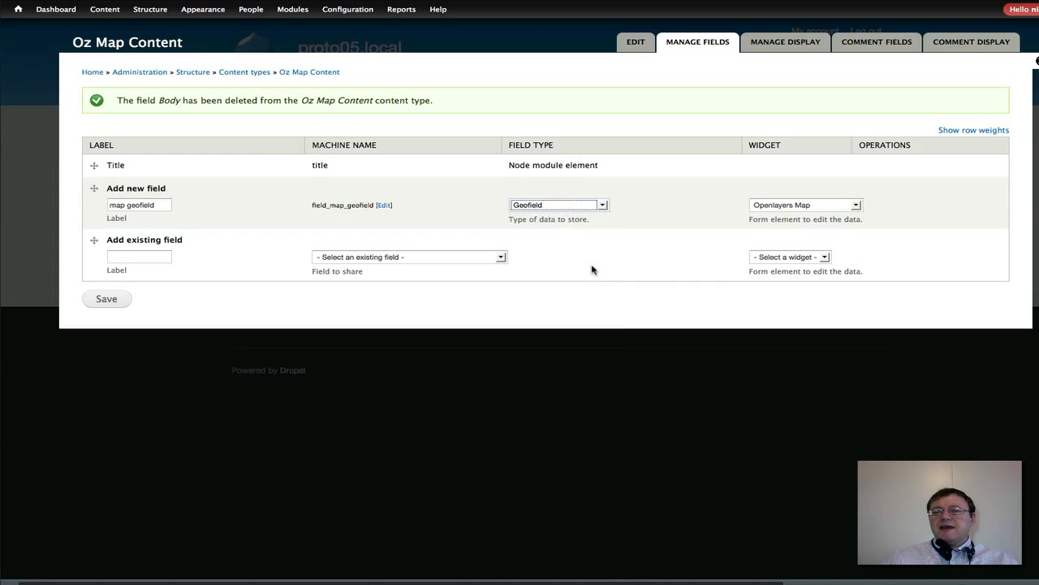
left_click(855, 205)
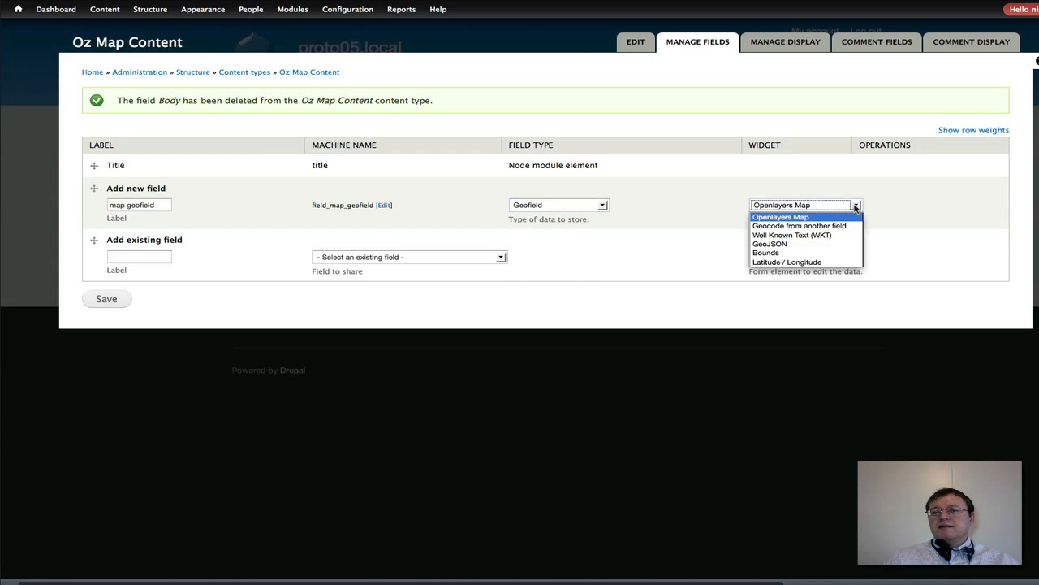
left_click(843, 229)
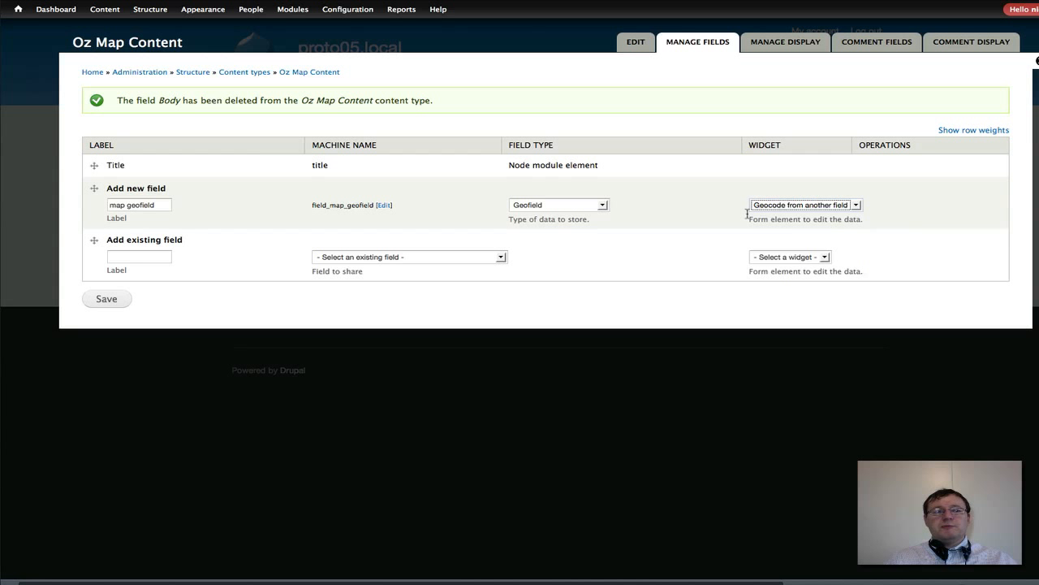
left_click(105, 300)
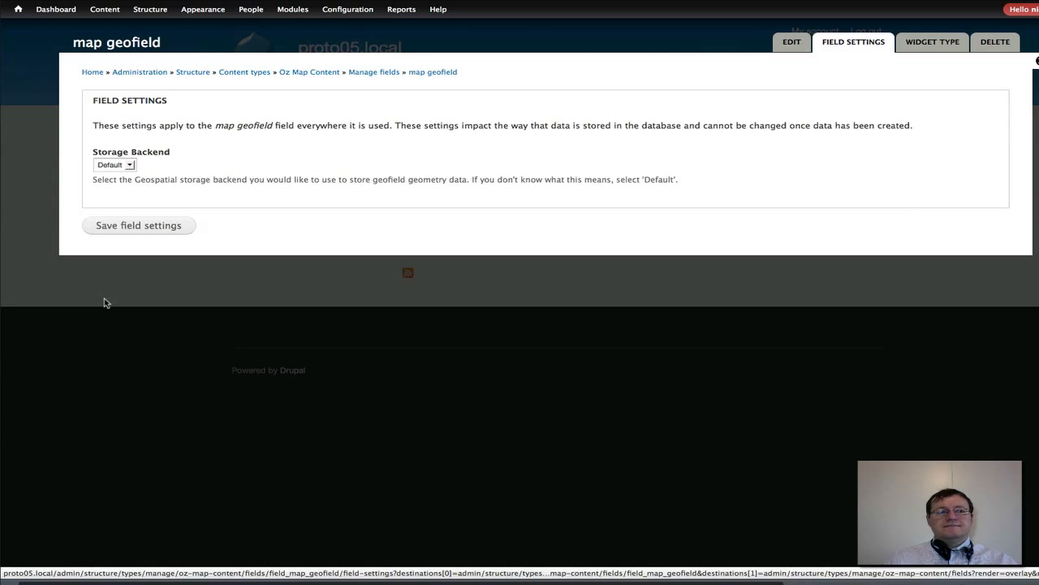
Step: Save map geofield's field settings and its configuration, keeping the default storage backend and geocoding from Title with Google Geocoder
left_click(138, 227)
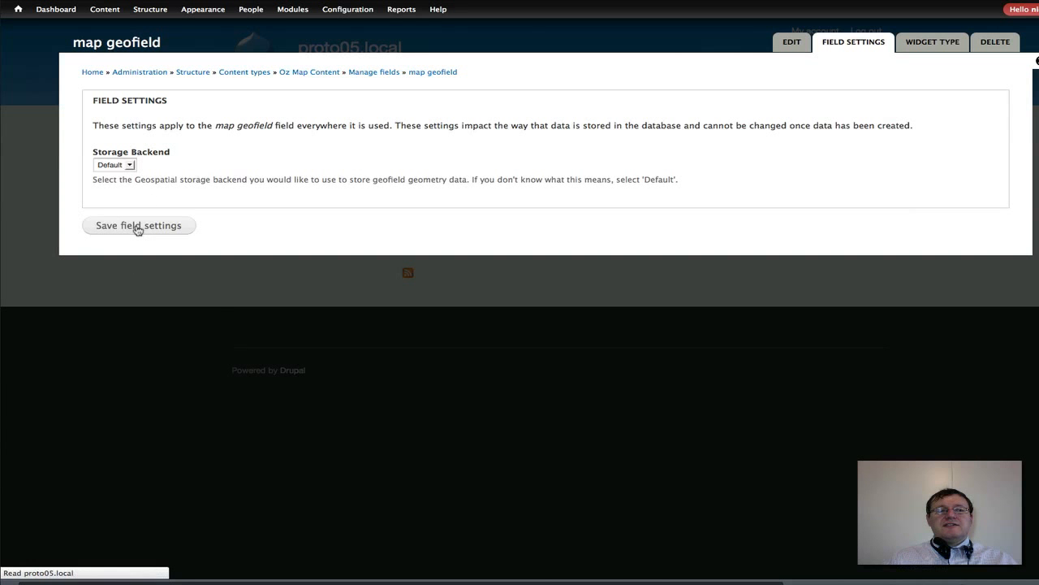
scroll(372, 308, "down", 5)
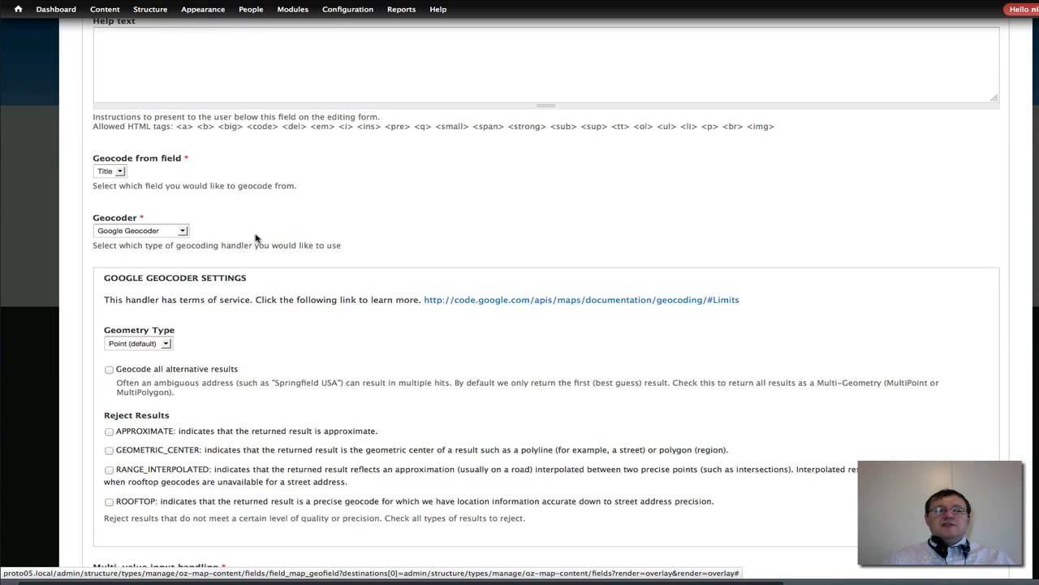
scroll(272, 237, "down", 2)
scroll(272, 237, "down", 1)
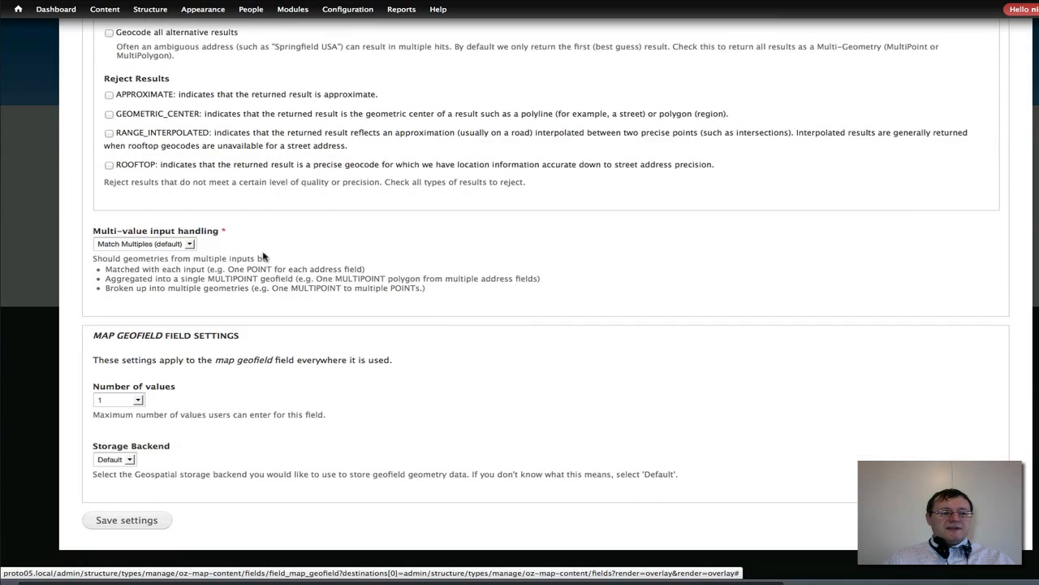
left_click(122, 522)
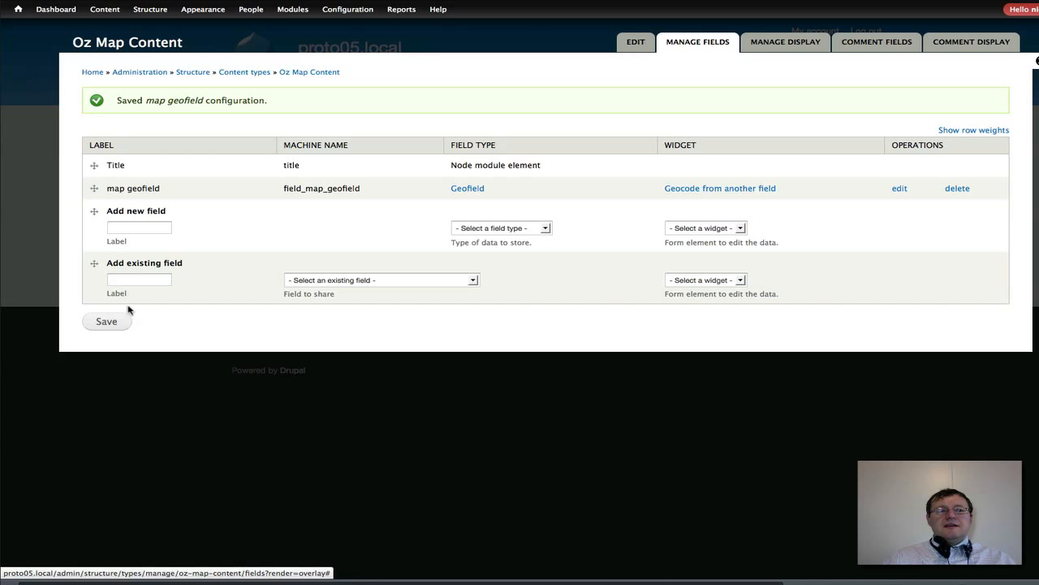
Step: Label a new field in Oz Map Content as star image url terms
left_click(125, 227)
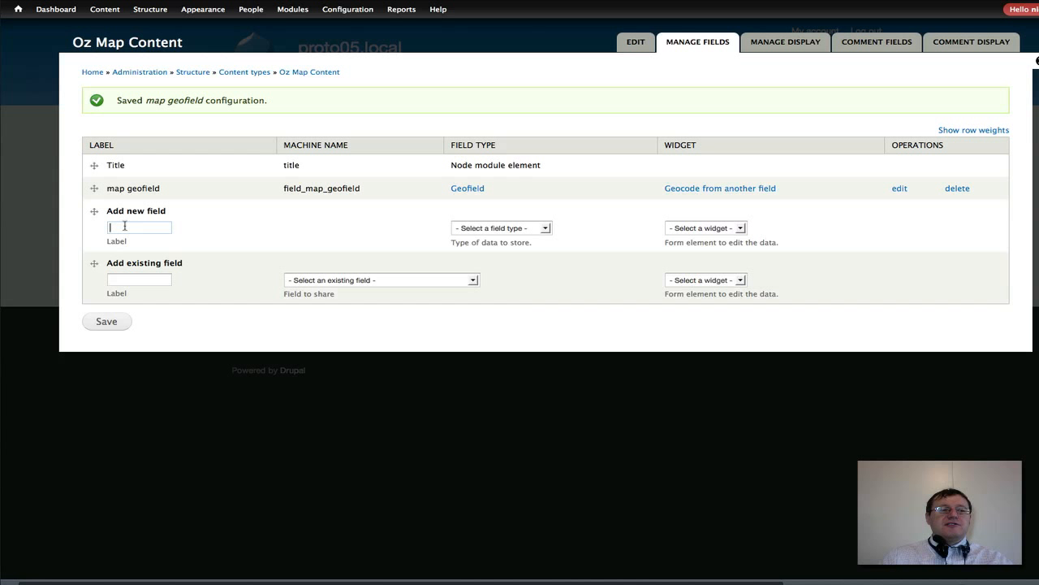
left_click(124, 226)
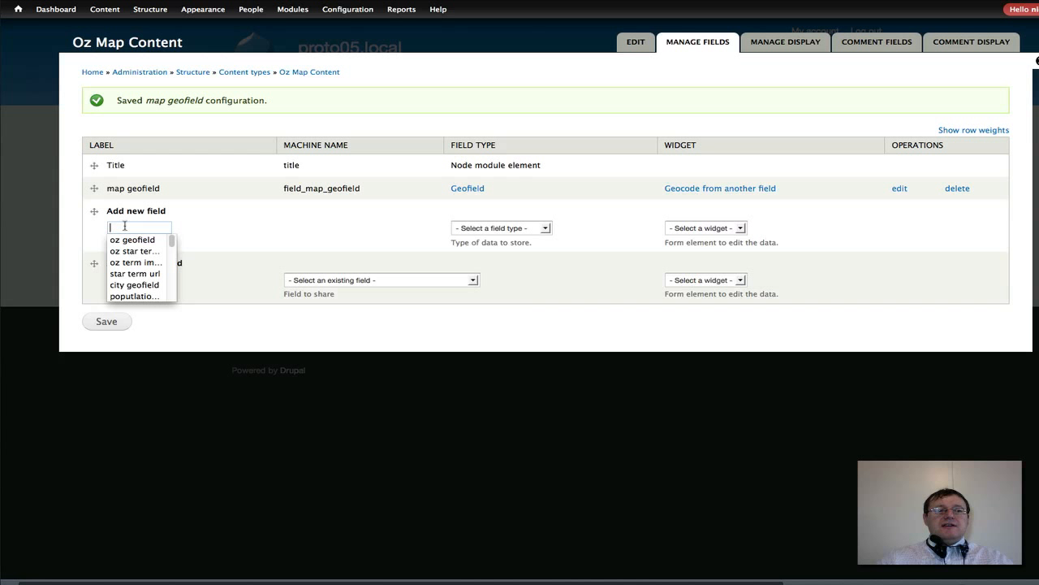
type("sta")
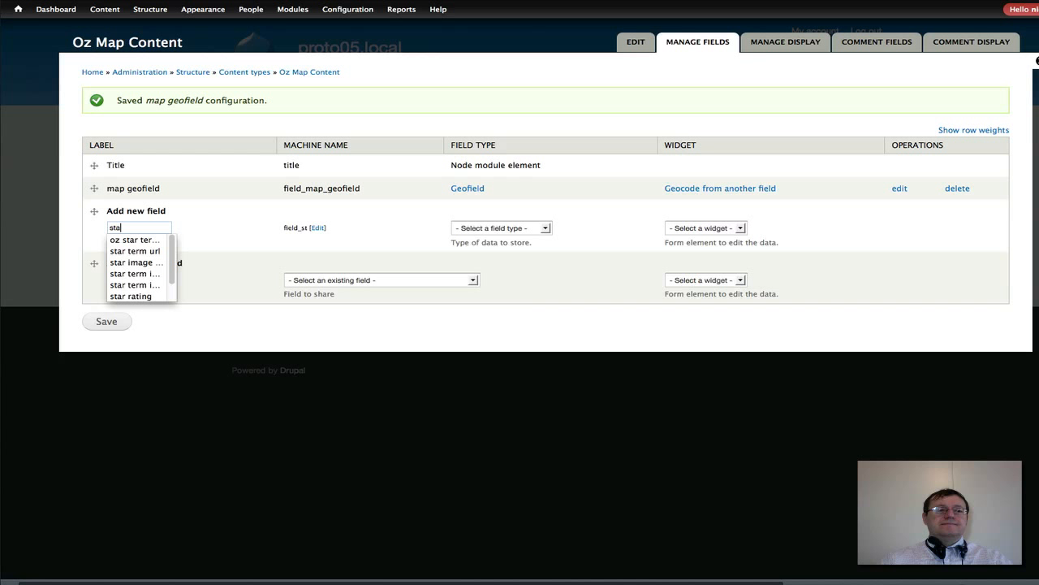
type("r o,y")
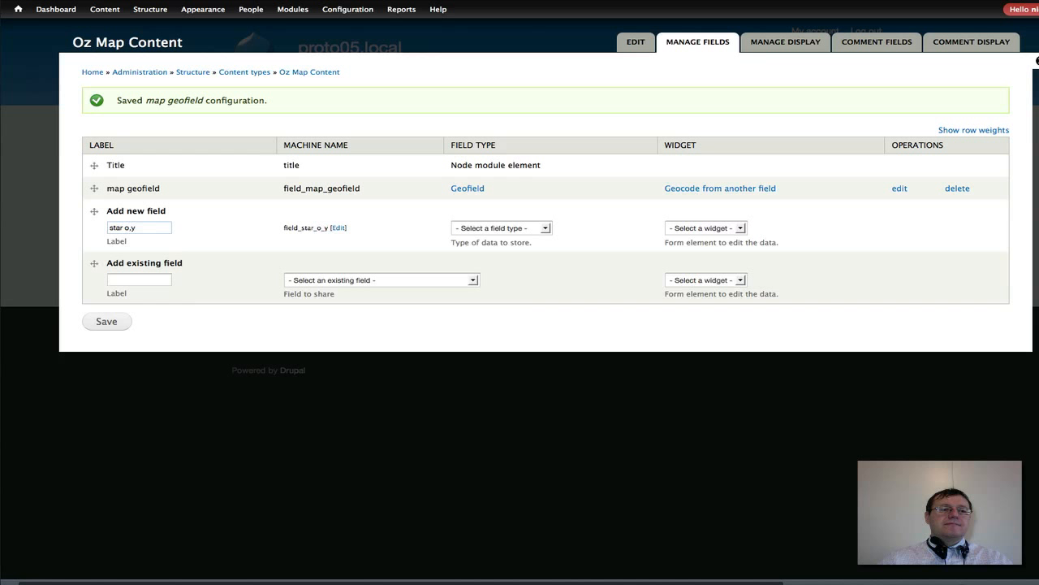
key("BackSpace")
key("BackSpace")
key("BackSpace")
type("i,a")
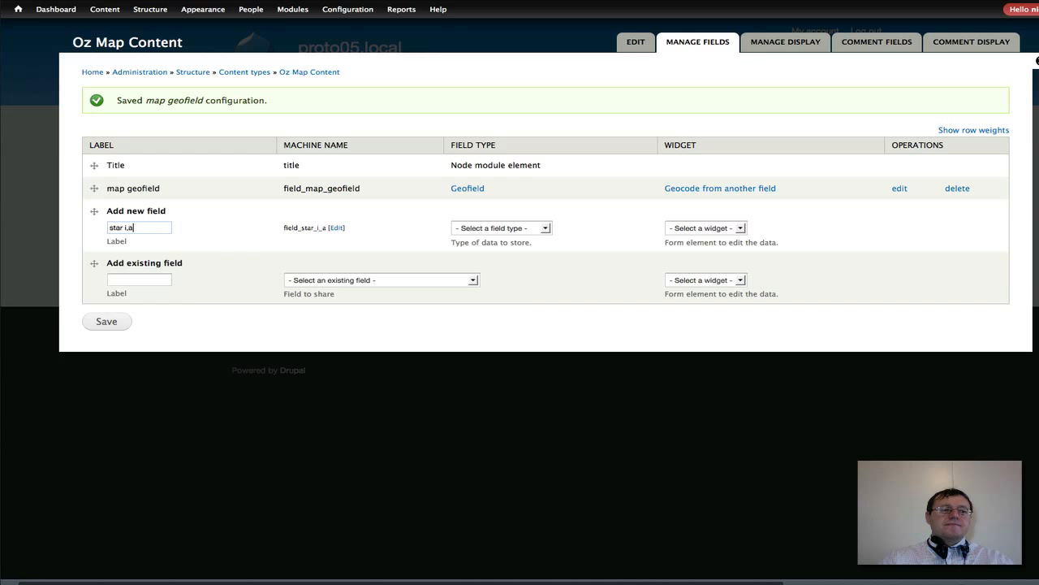
key("BackSpace")
key("BackSpace")
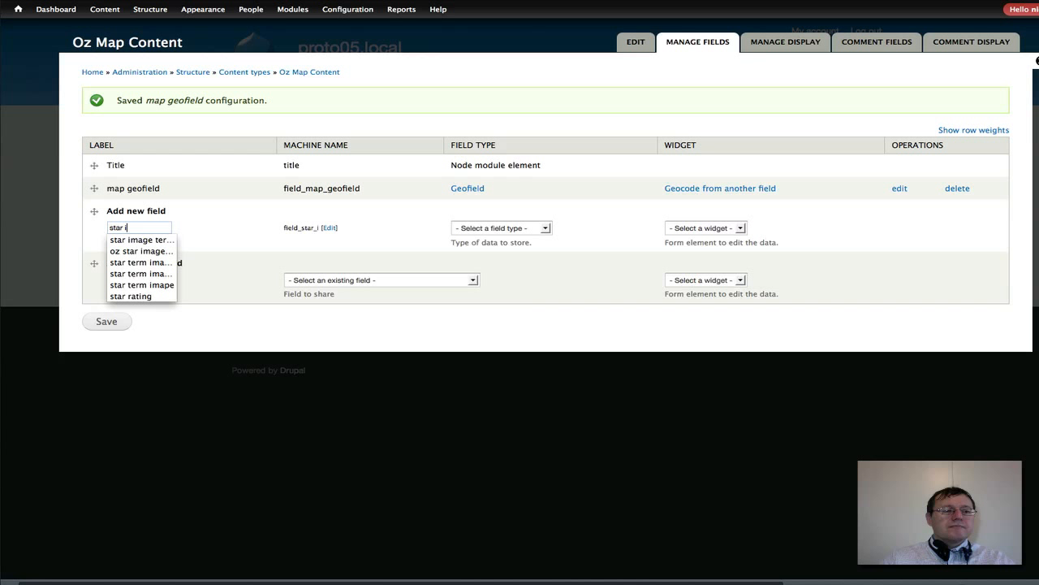
type("mage url te")
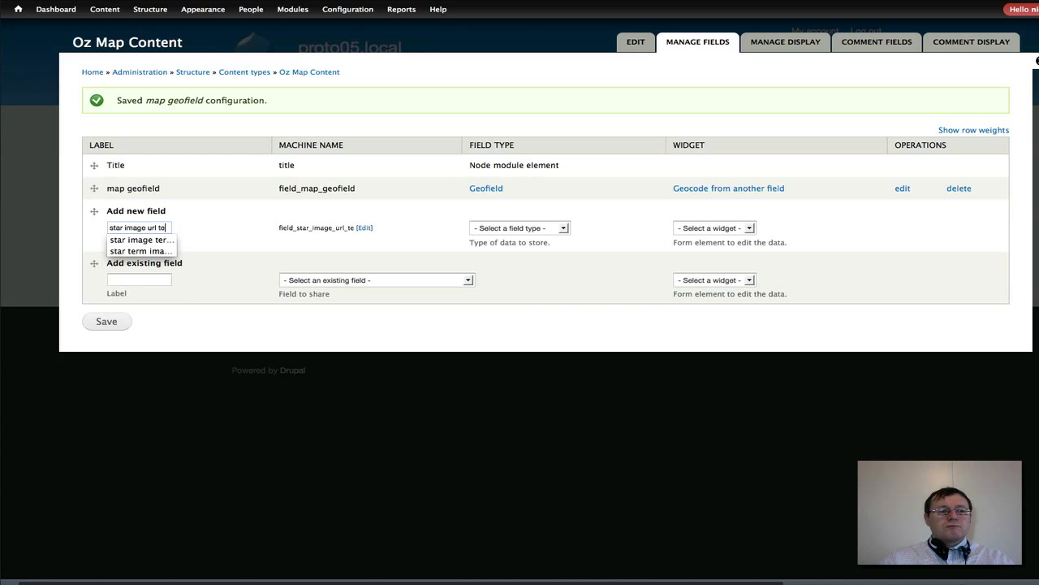
type("rms")
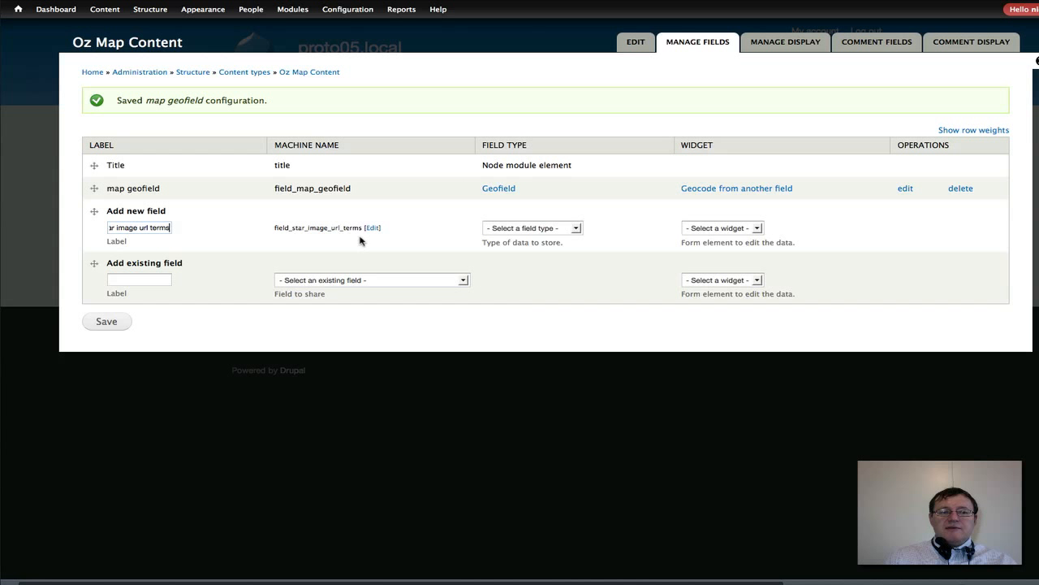
Step: Make star image url terms a Term reference field with the Select list widget and save it
left_click(576, 228)
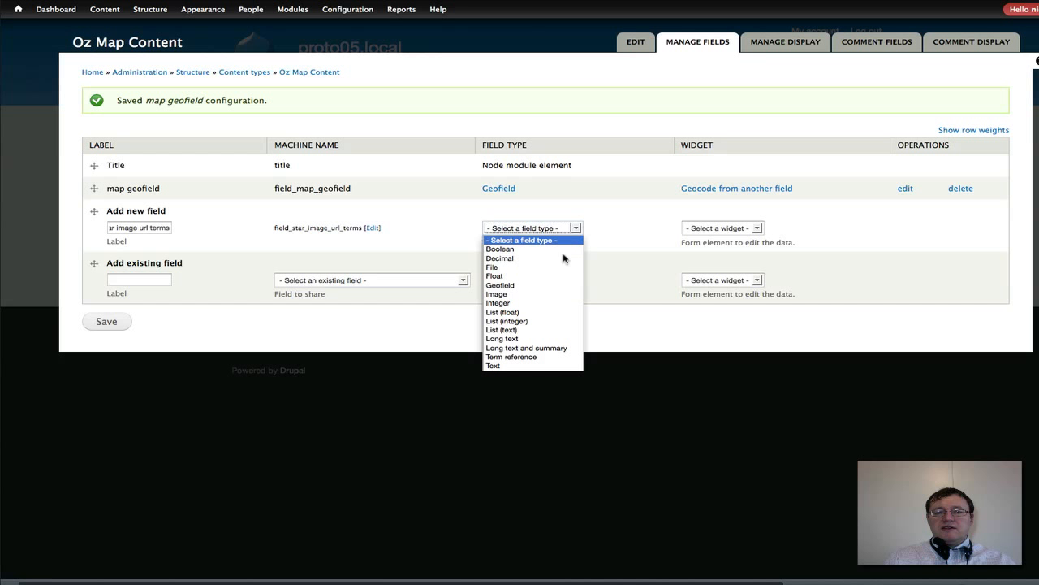
left_click(543, 357)
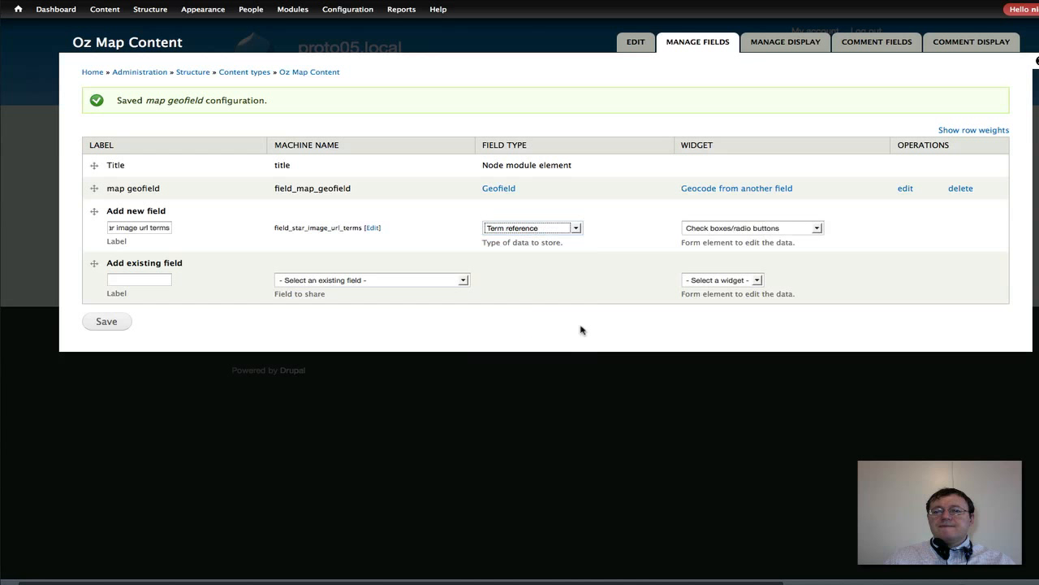
left_click(814, 227)
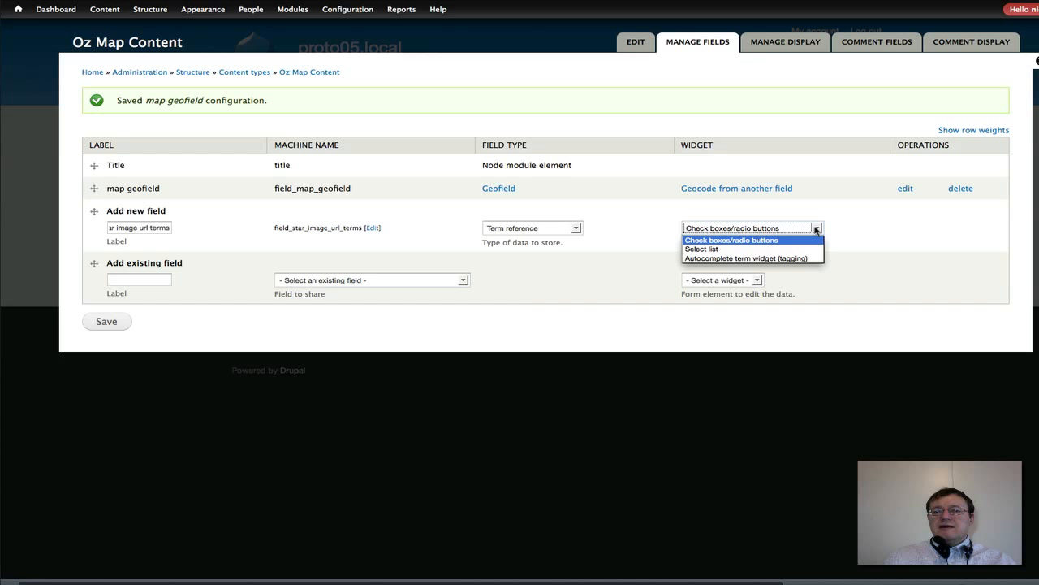
left_click(778, 250)
left_click(106, 322)
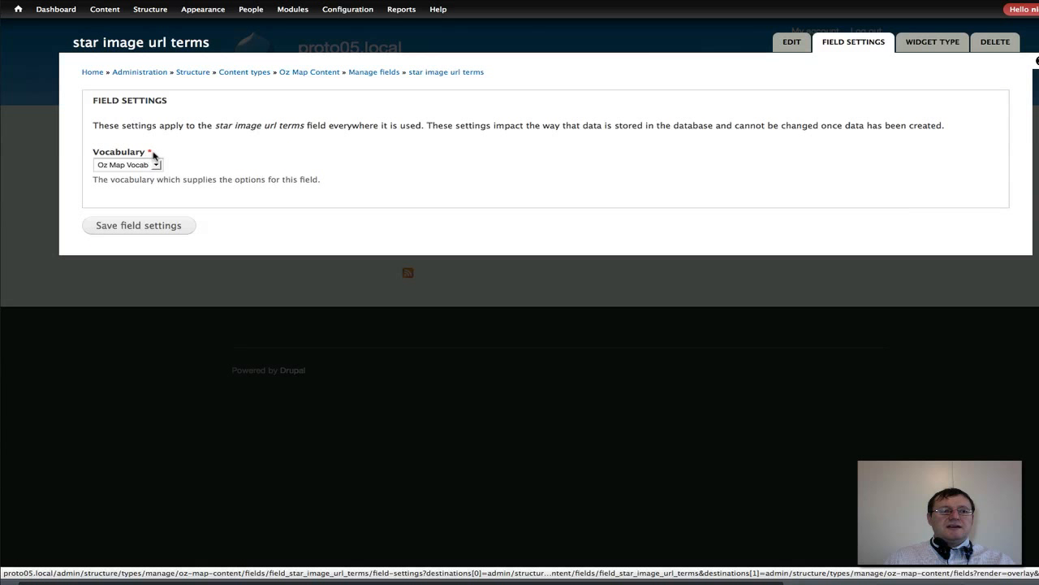
Step: Save the star image url terms field with the Oz Map Vocab vocabulary and its default configuration, and close the field administration
left_click(140, 225)
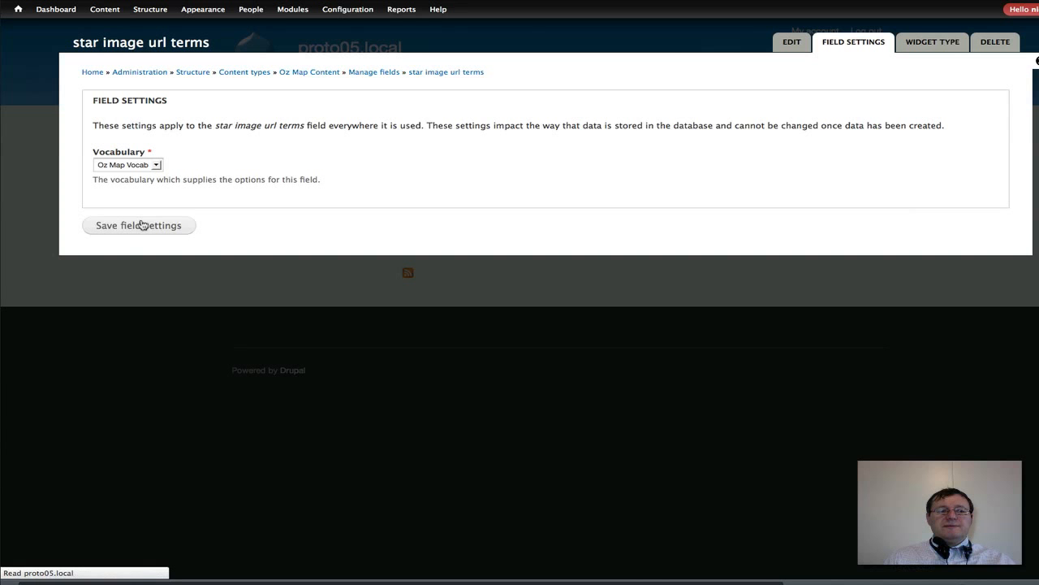
scroll(447, 471, "down", 4)
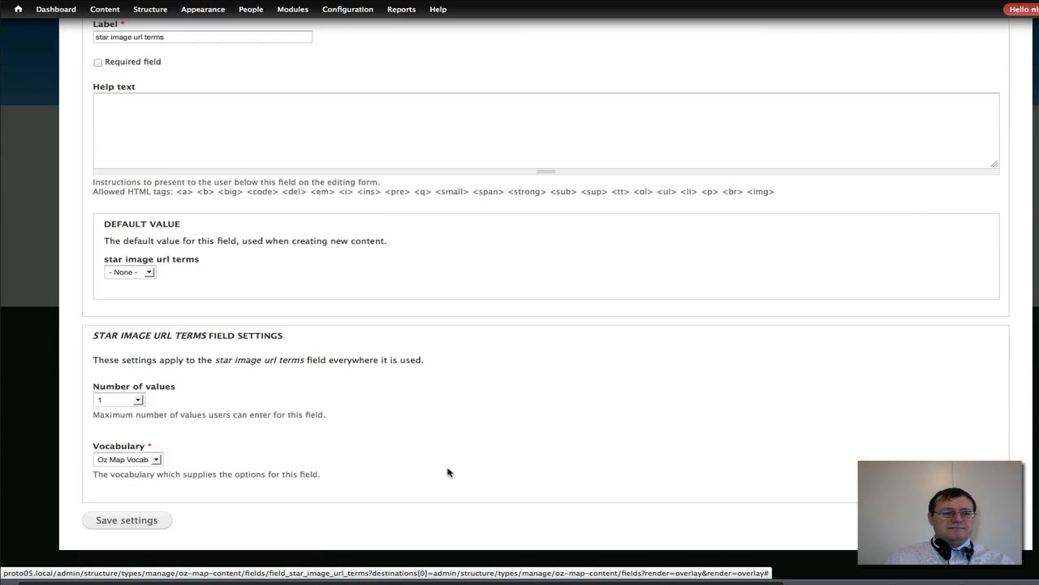
left_click(107, 522)
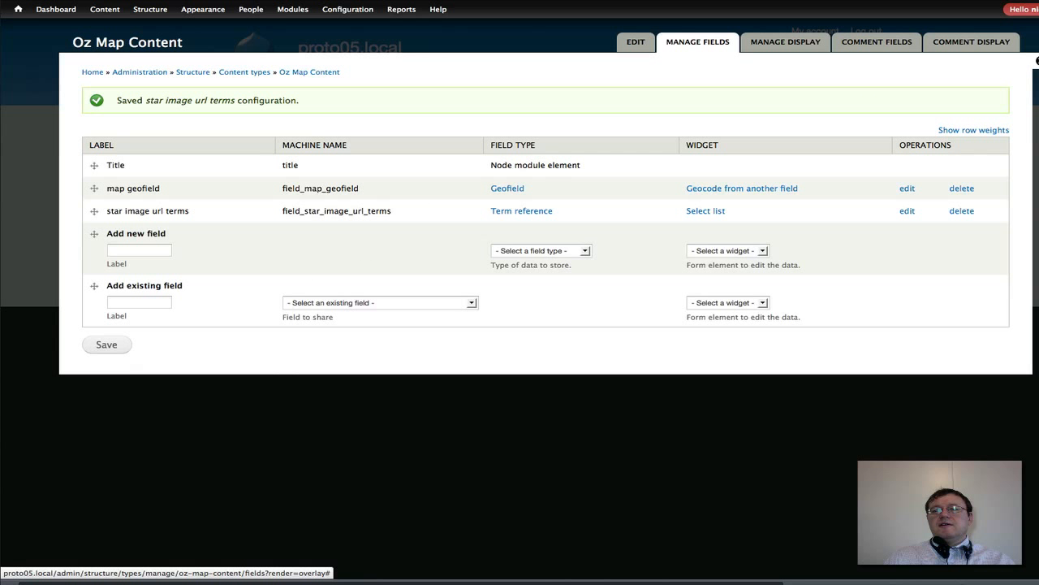
left_click(1036, 60)
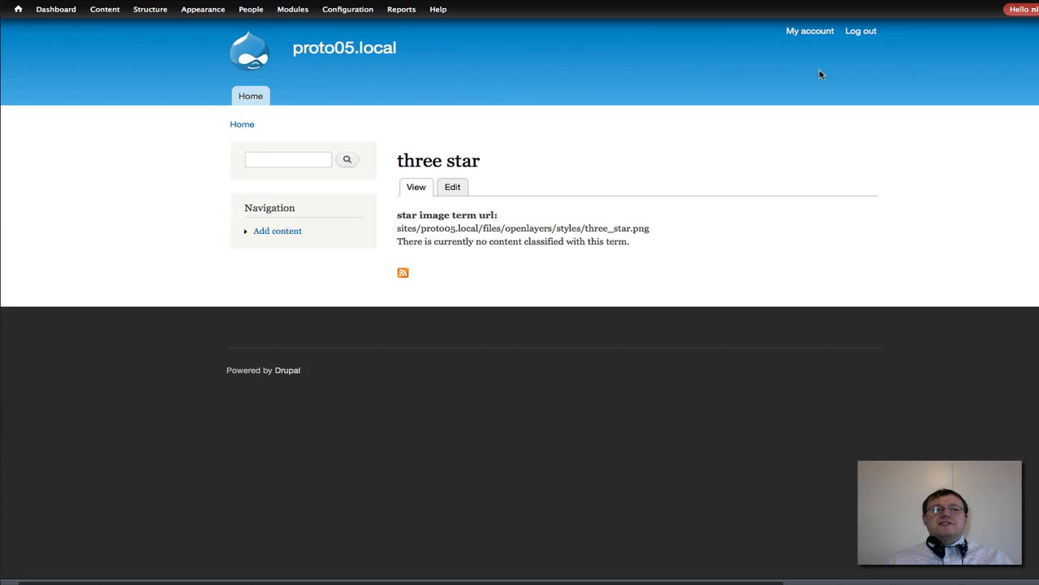
Step: Create and save an Oz Map Content item titled Perth with the two star term
mouse_move(104, 9)
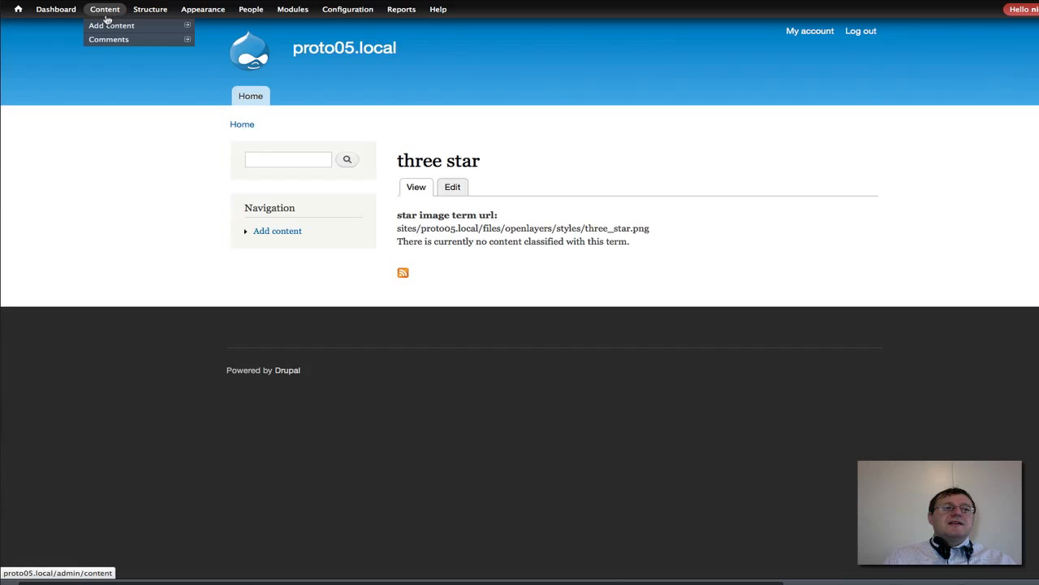
mouse_move(108, 28)
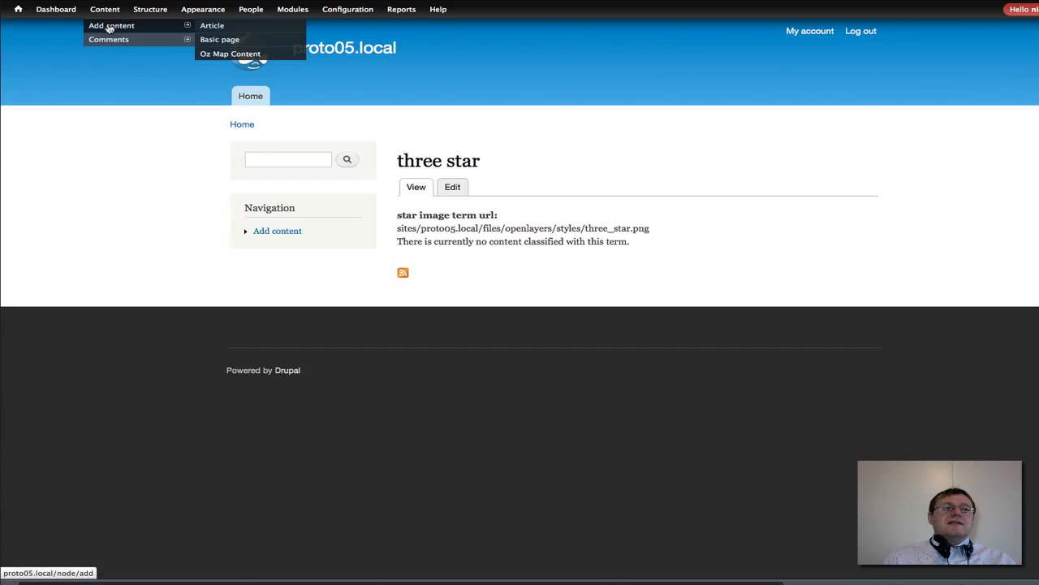
left_click(226, 53)
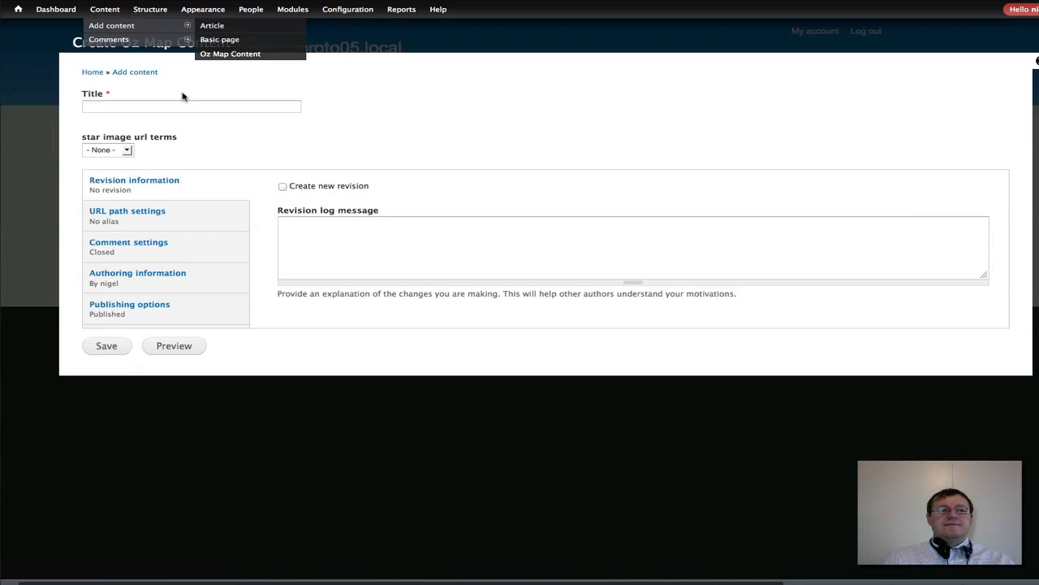
left_click(145, 106)
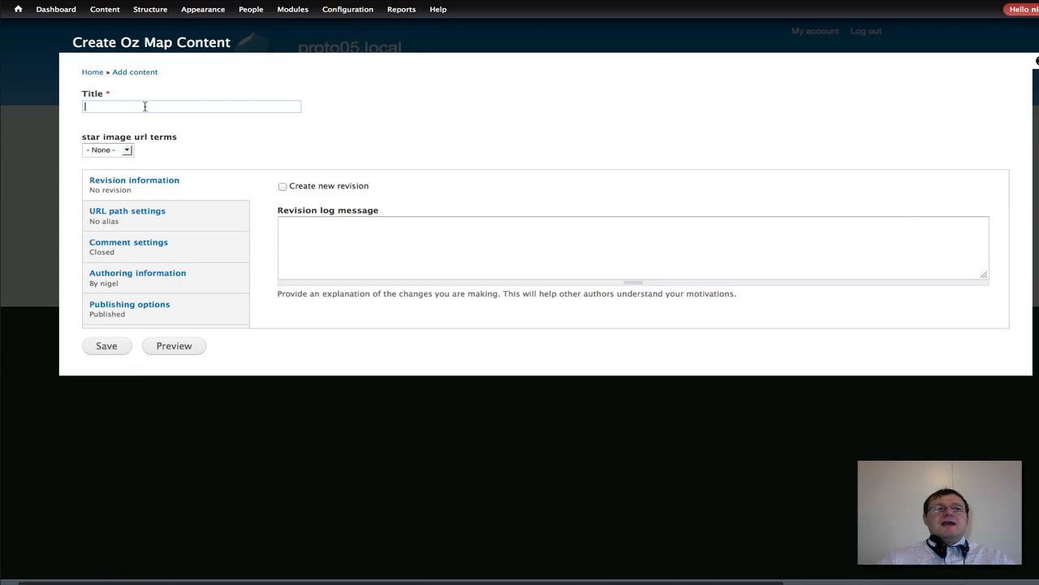
type("P")
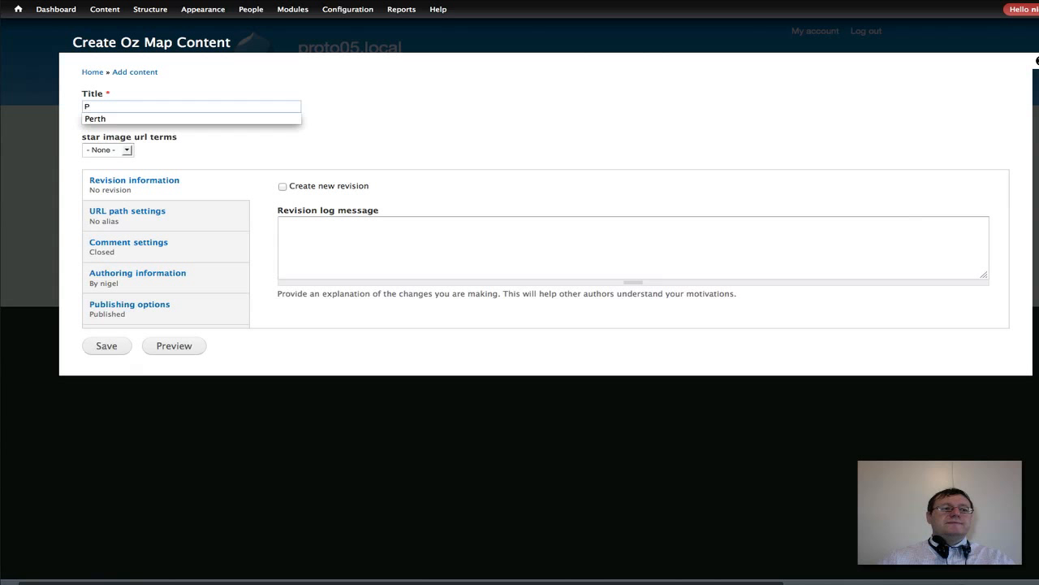
key("Down")
key("Return")
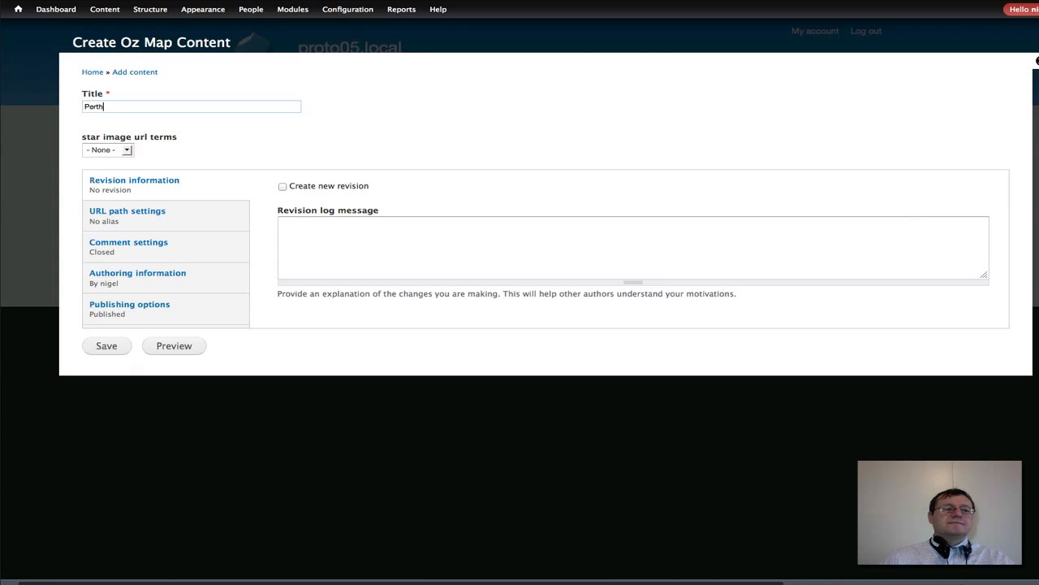
left_click(126, 150)
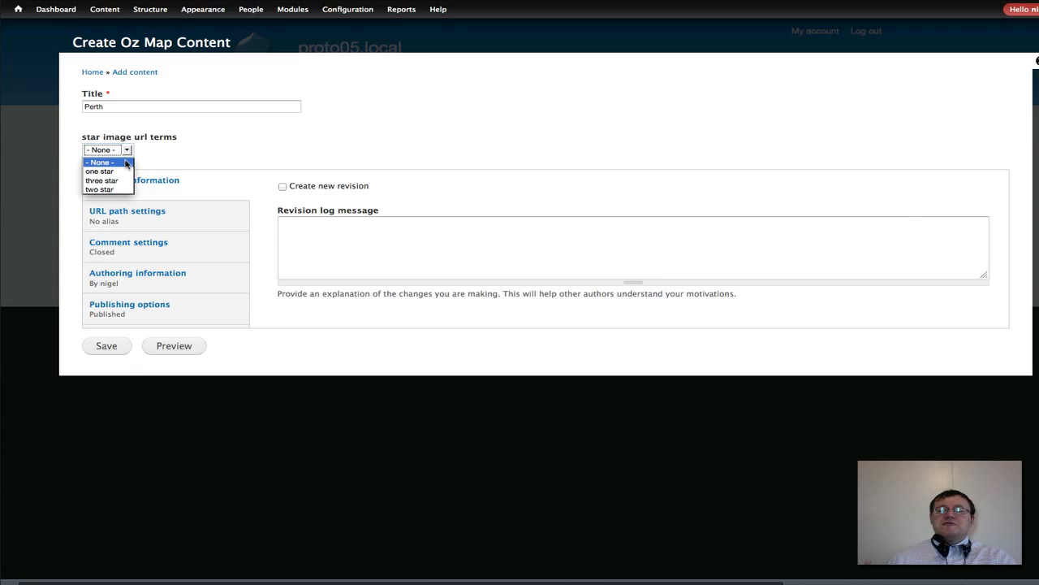
left_click(112, 190)
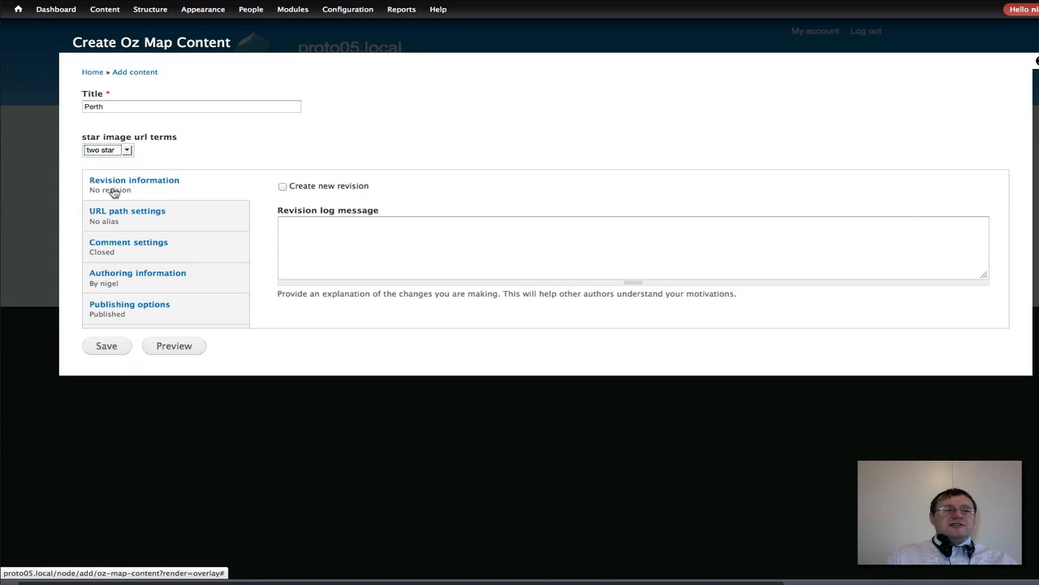
left_click(98, 350)
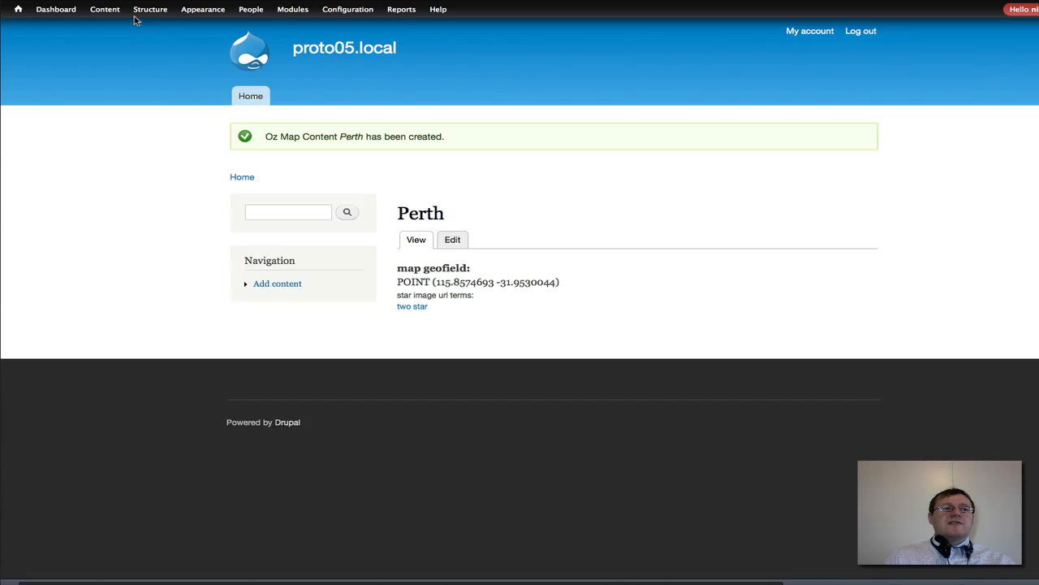
Step: Create and save an Oz Map Content item titled Brisbane with the three star term
mouse_move(105, 12)
mouse_move(123, 29)
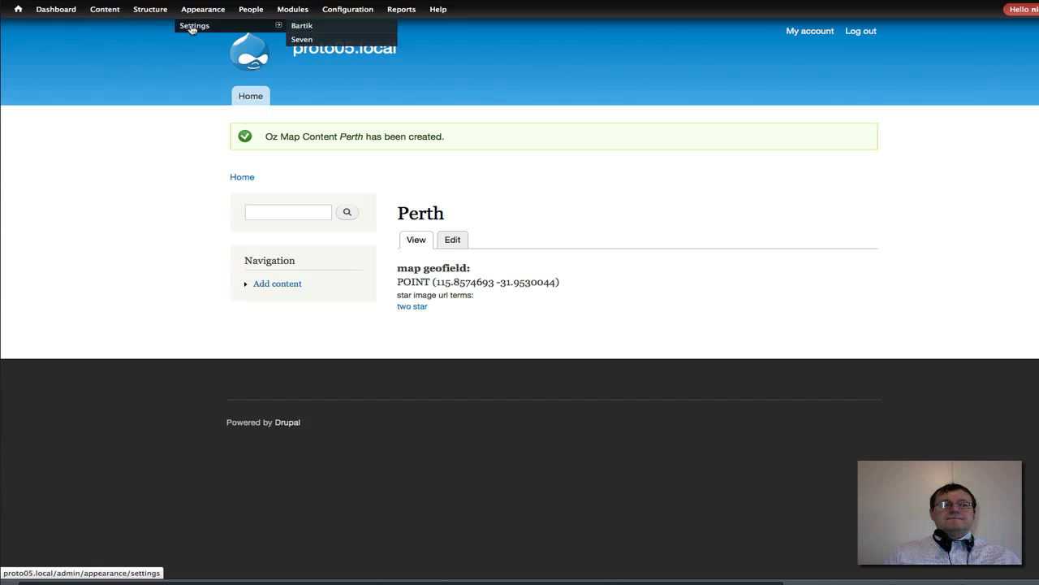
mouse_move(185, 27)
left_click(217, 54)
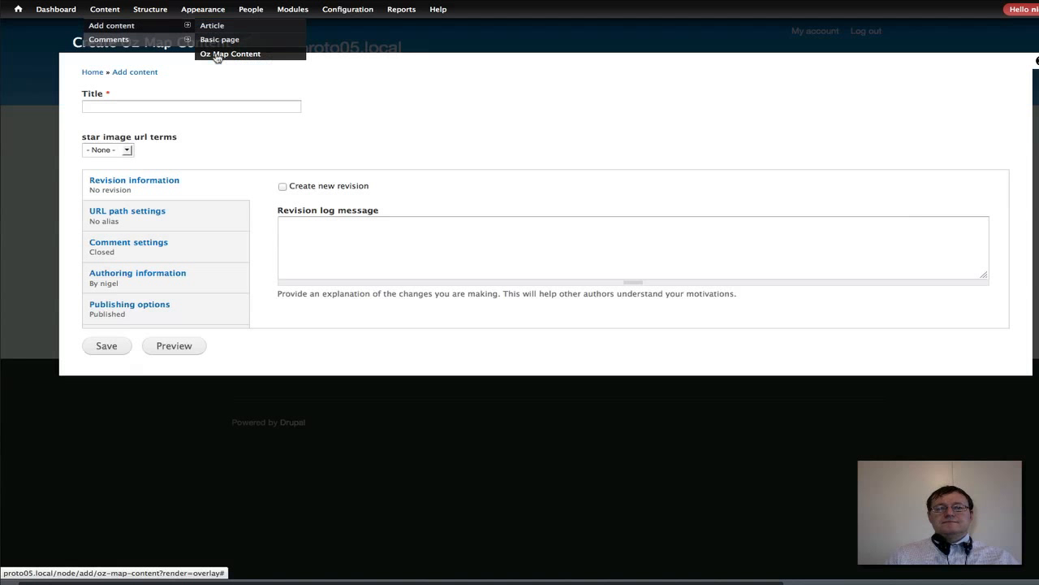
left_click(145, 105)
type("Brisbane")
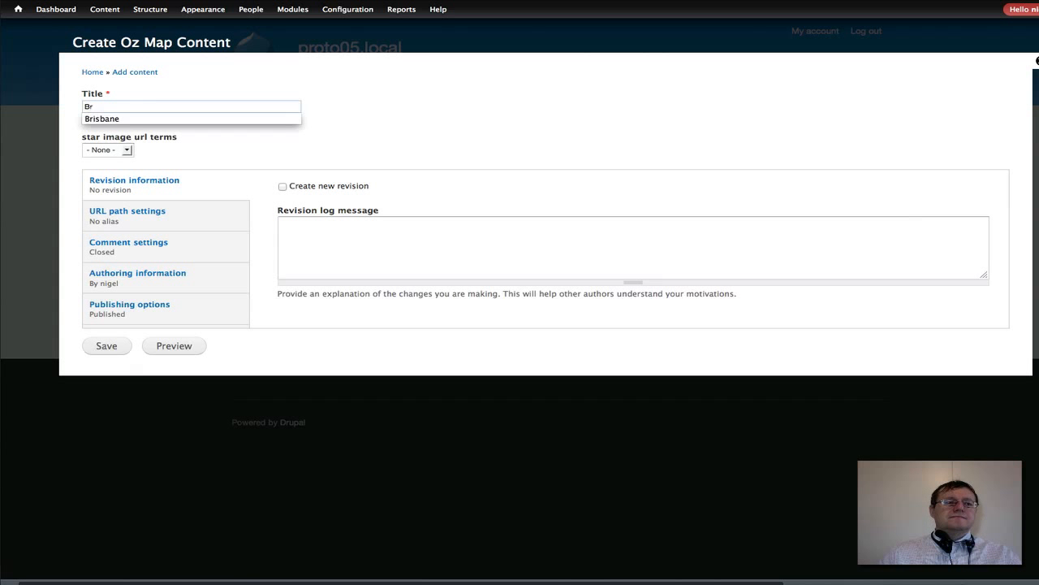
key("Down")
key("Return")
left_click(127, 152)
left_click(118, 187)
left_click(106, 347)
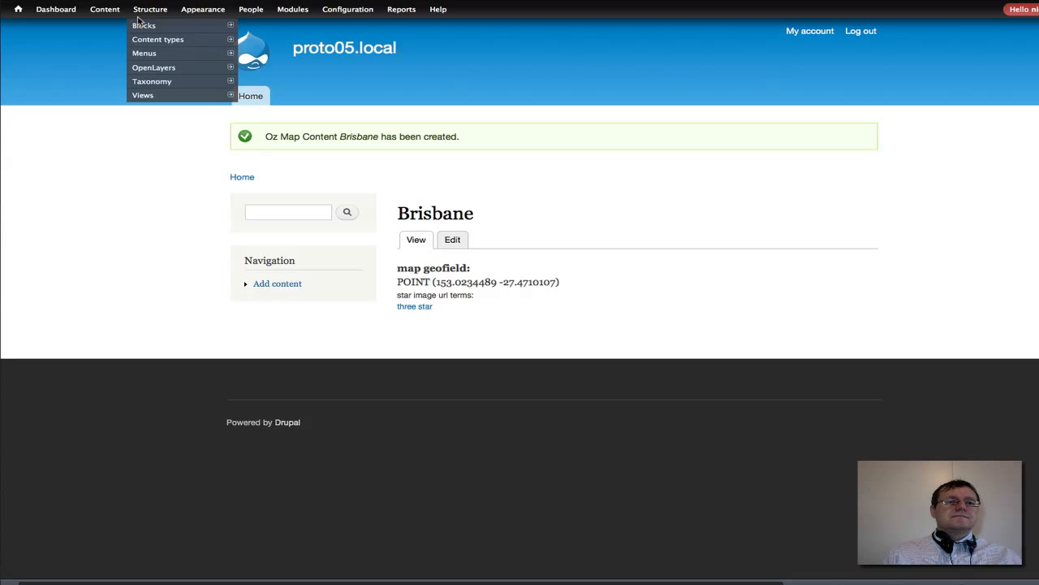
Step: Create and save an Oz Map Content item titled Sydney with the three star term
mouse_move(178, 28)
left_click(230, 54)
left_click(143, 105)
type("Sydney")
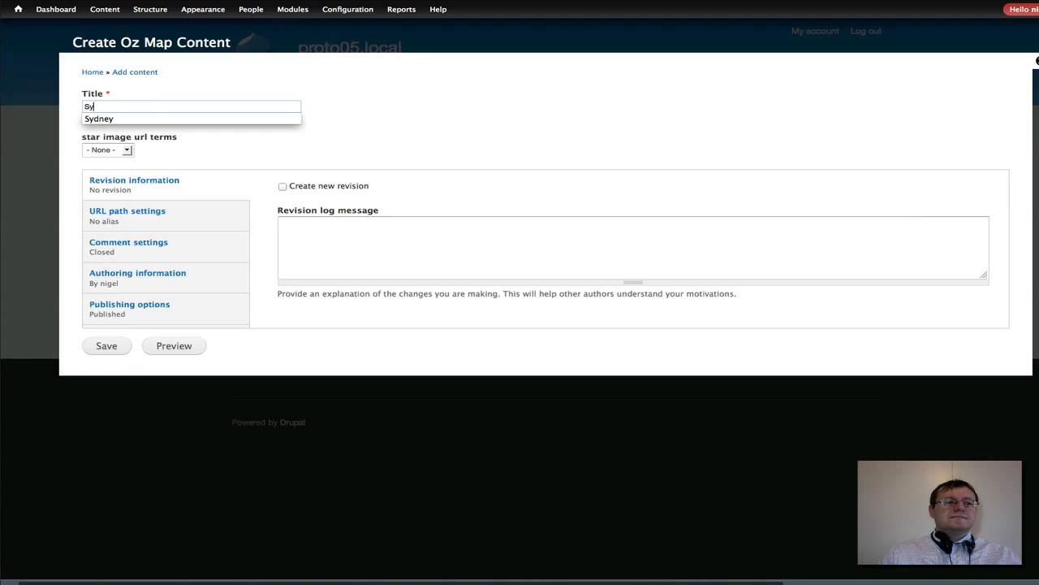
left_click(128, 152)
left_click(101, 180)
left_click(104, 347)
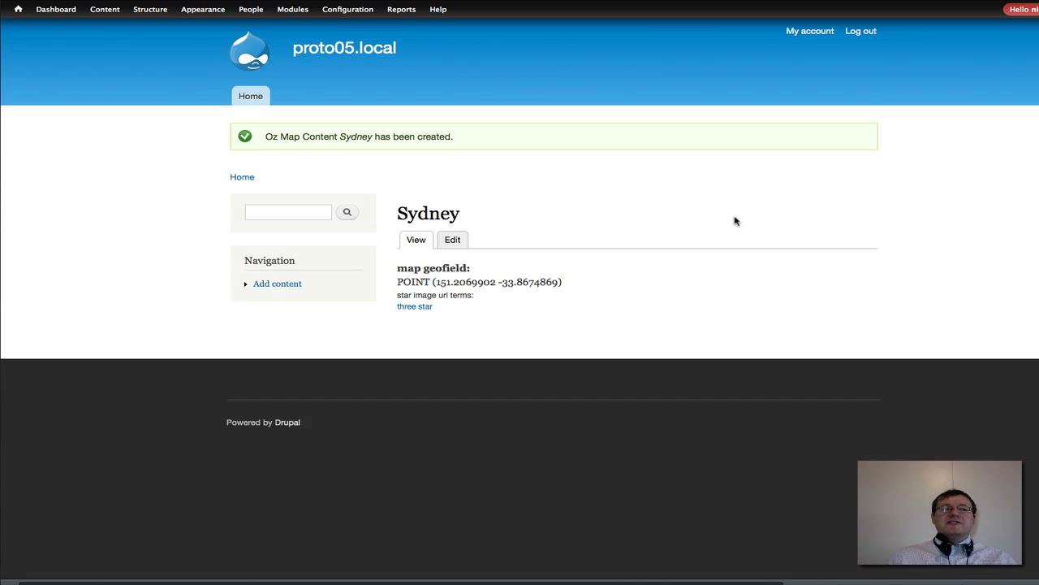
Step: Create a content view named Oz Map View without a page display, and add an OpenLayers Data Overlay display
mouse_move(152, 11)
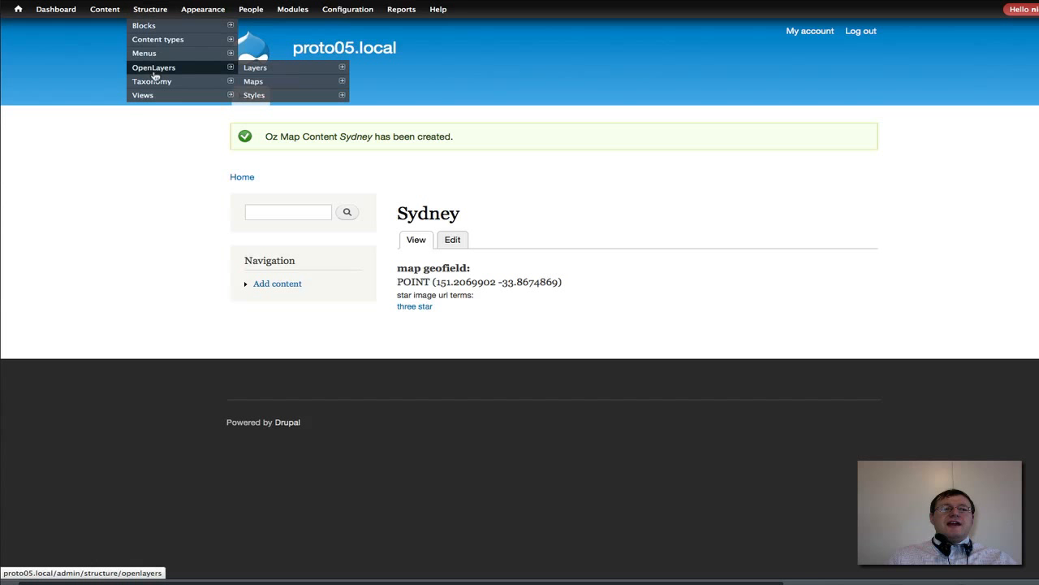
mouse_move(160, 97)
left_click(270, 97)
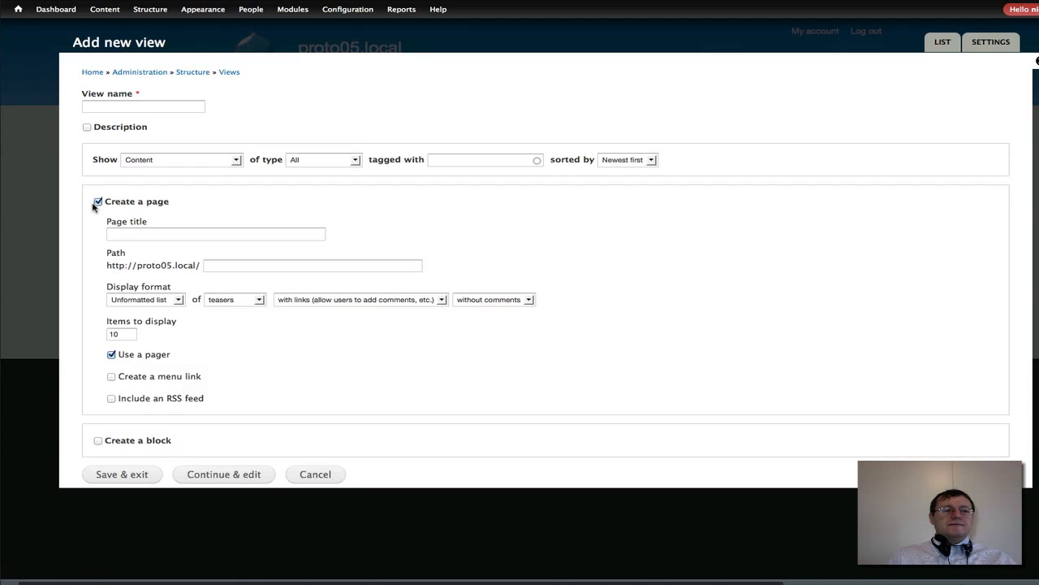
left_click(98, 202)
left_click(95, 108)
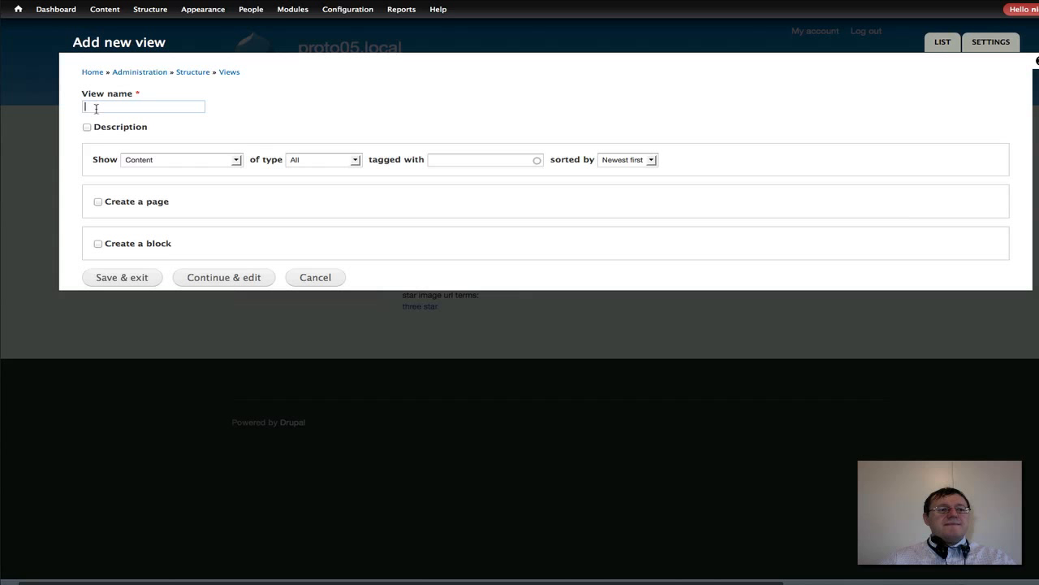
type("O")
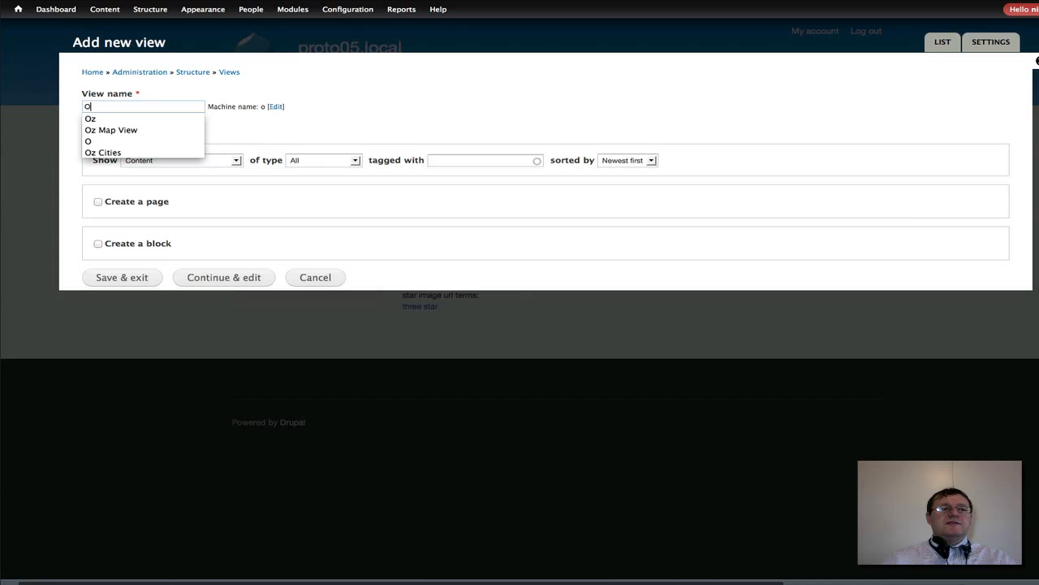
type("z M")
key("Down")
key("Return")
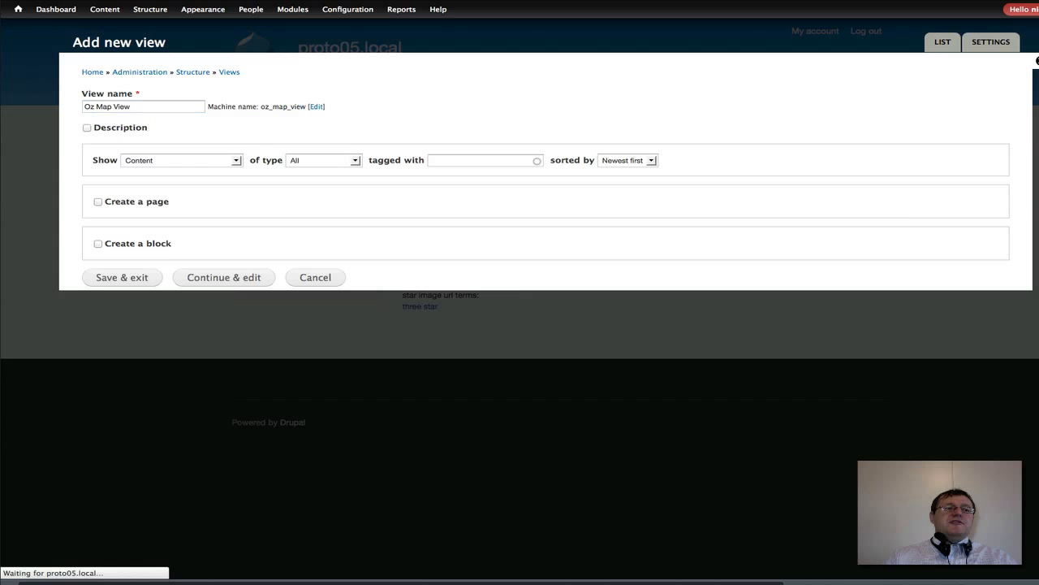
left_click(204, 273)
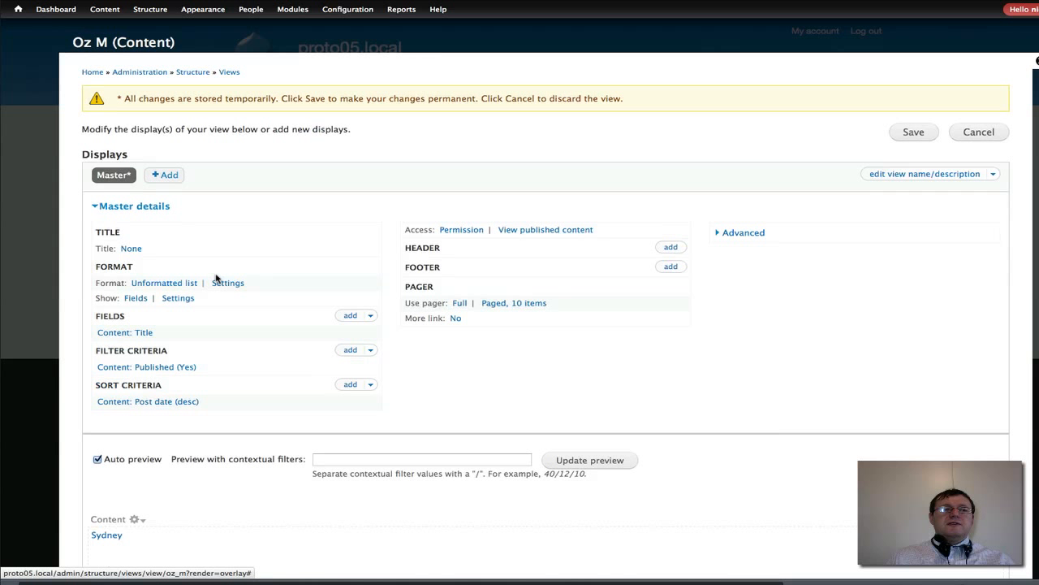
left_click(168, 176)
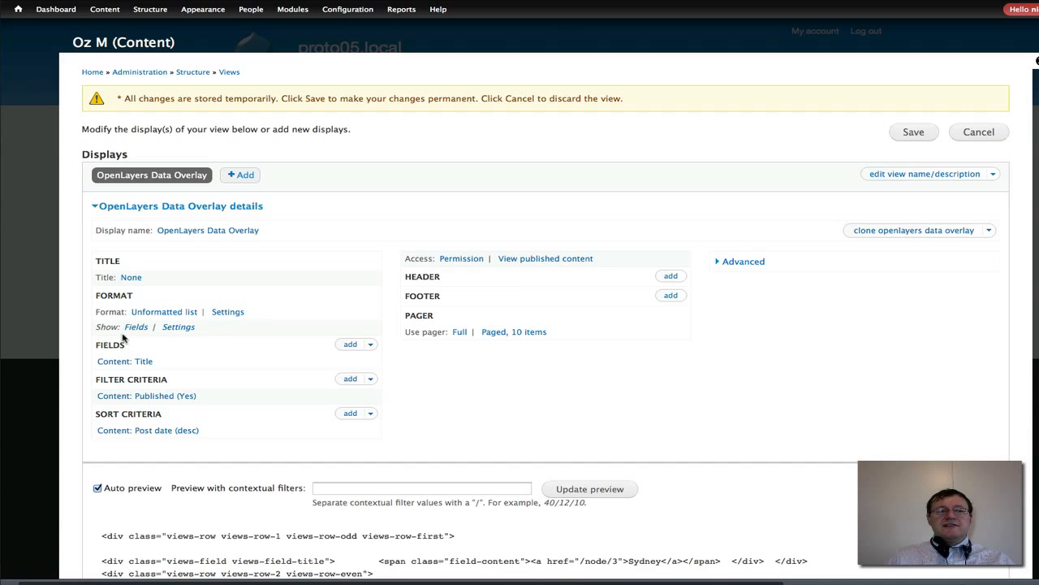
Step: Add the Content: map geofield field to this openlayers display only, with its label turned off
left_click(350, 344)
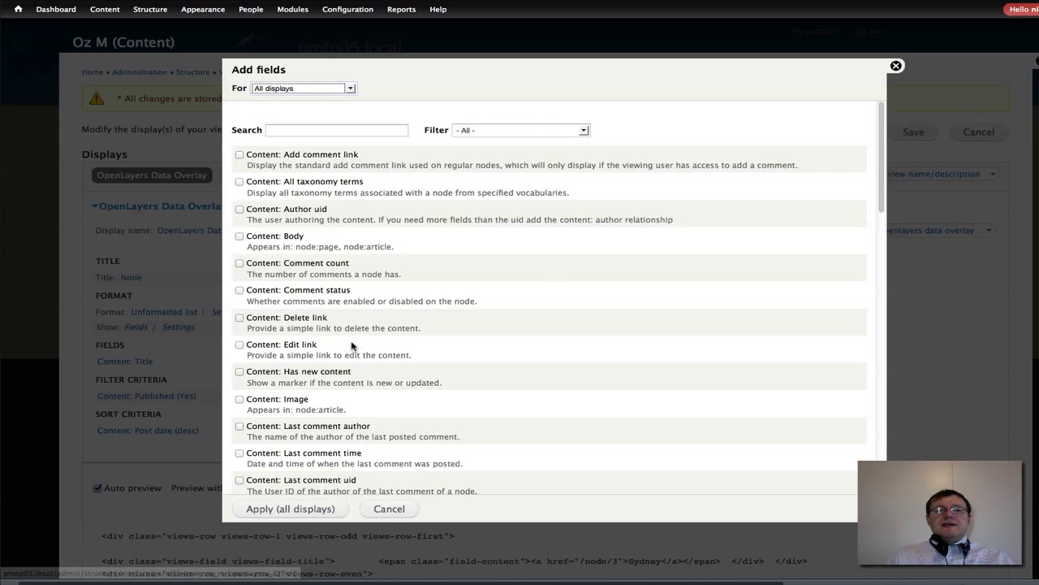
left_click(346, 89)
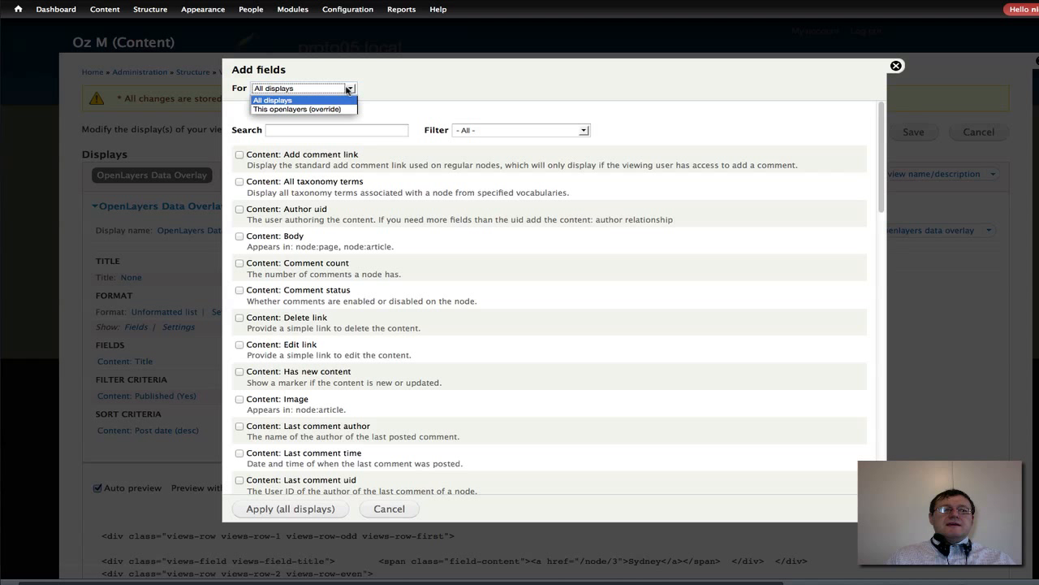
left_click(334, 110)
left_click(282, 131)
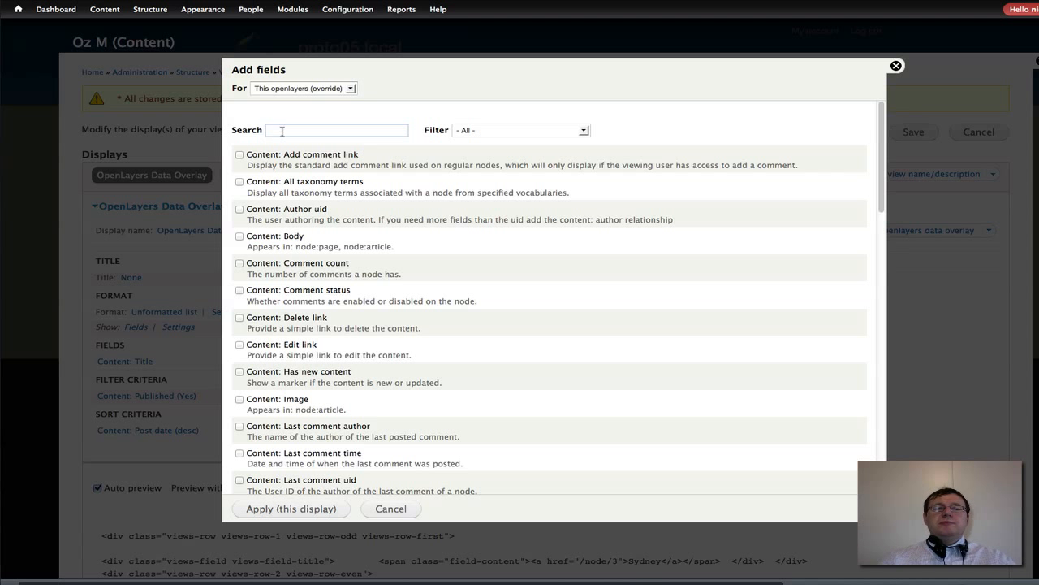
type("geo")
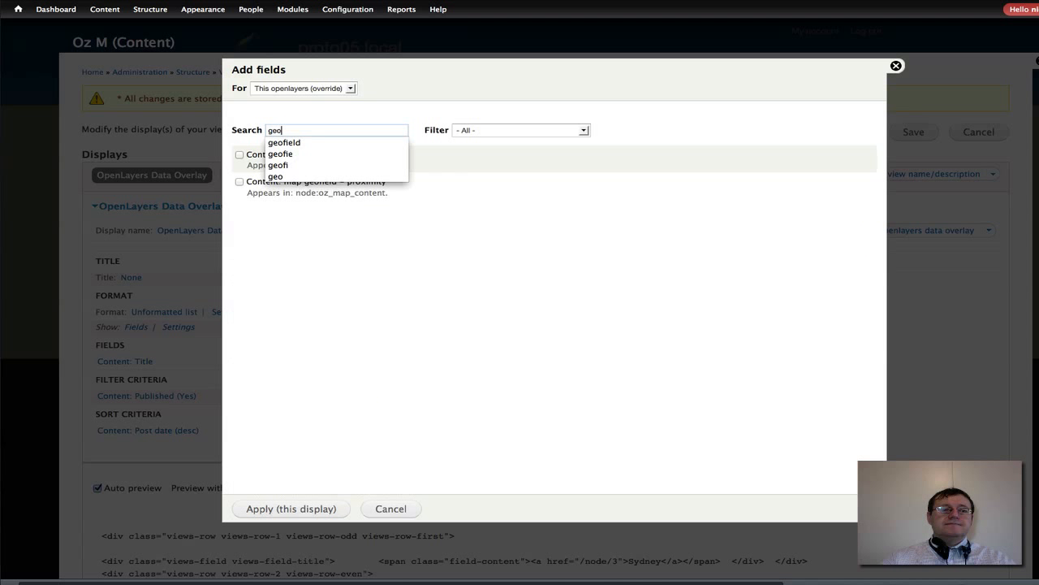
type("f")
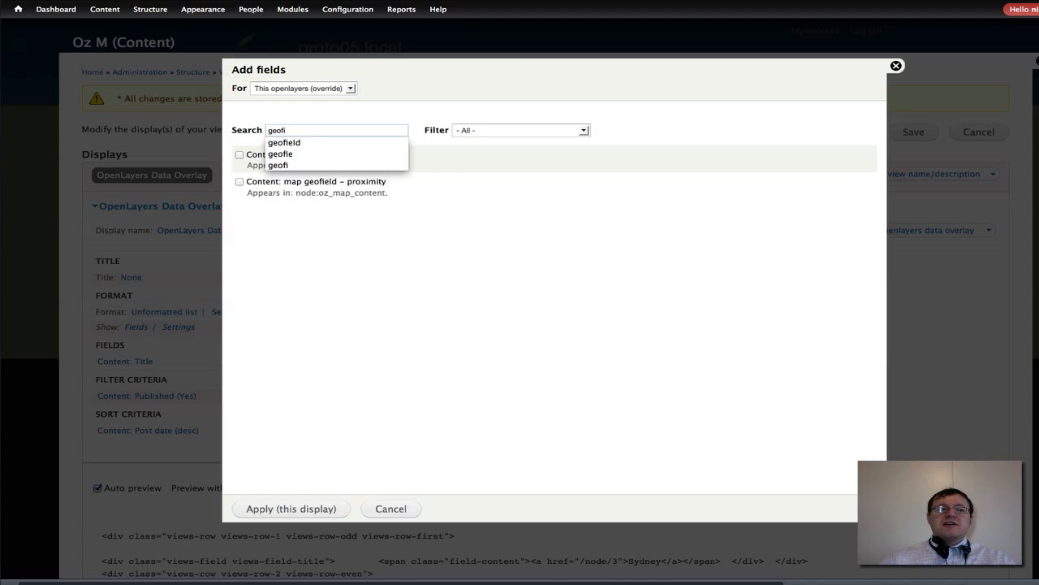
type("i")
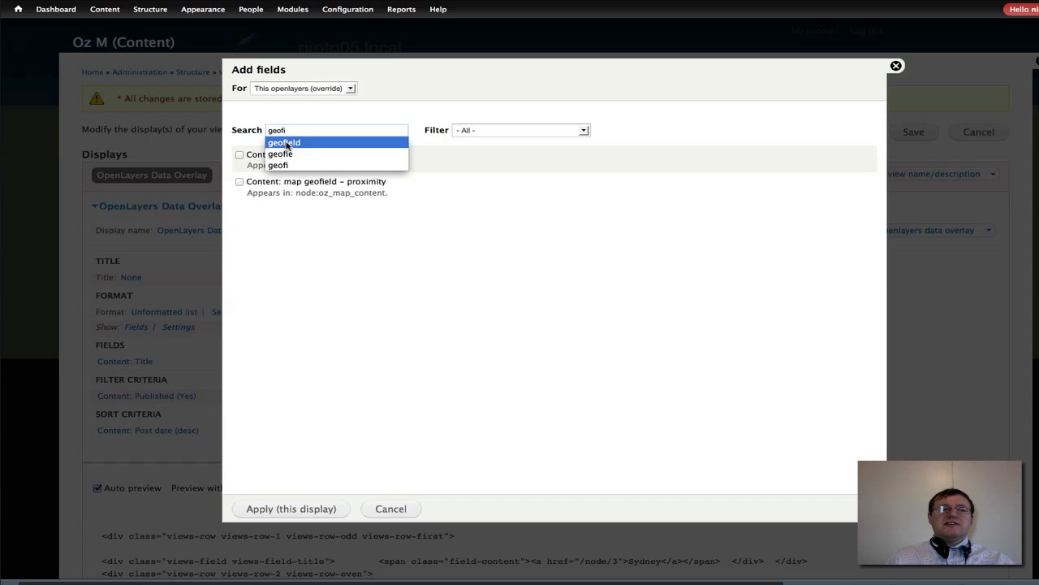
left_click(286, 146)
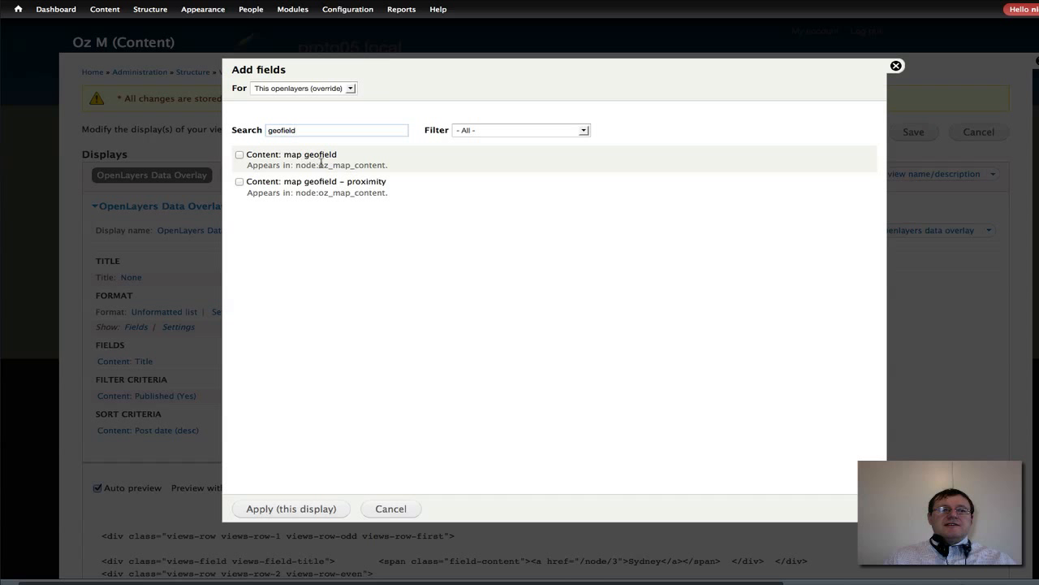
left_click(238, 155)
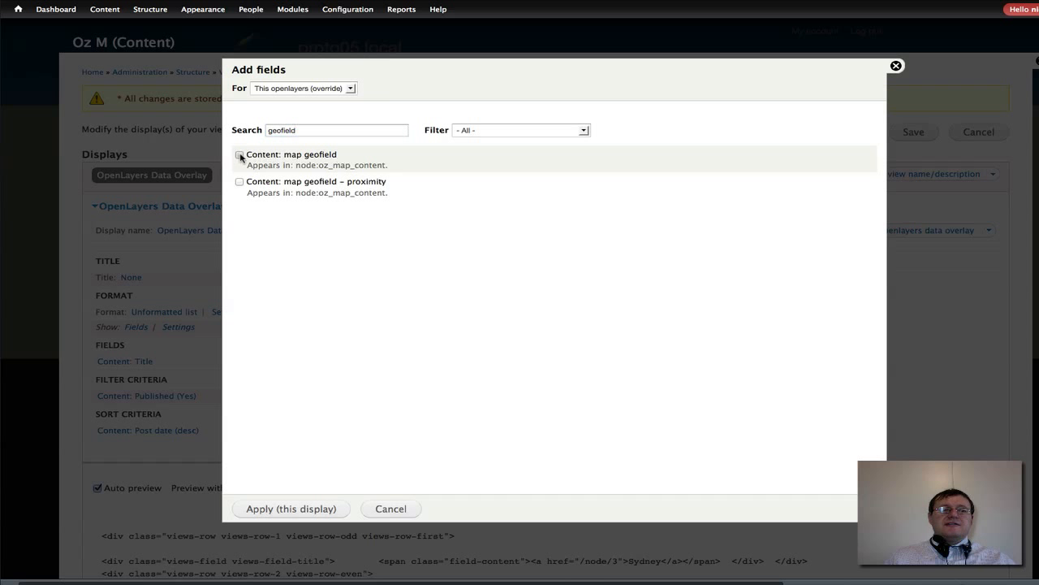
left_click(289, 510)
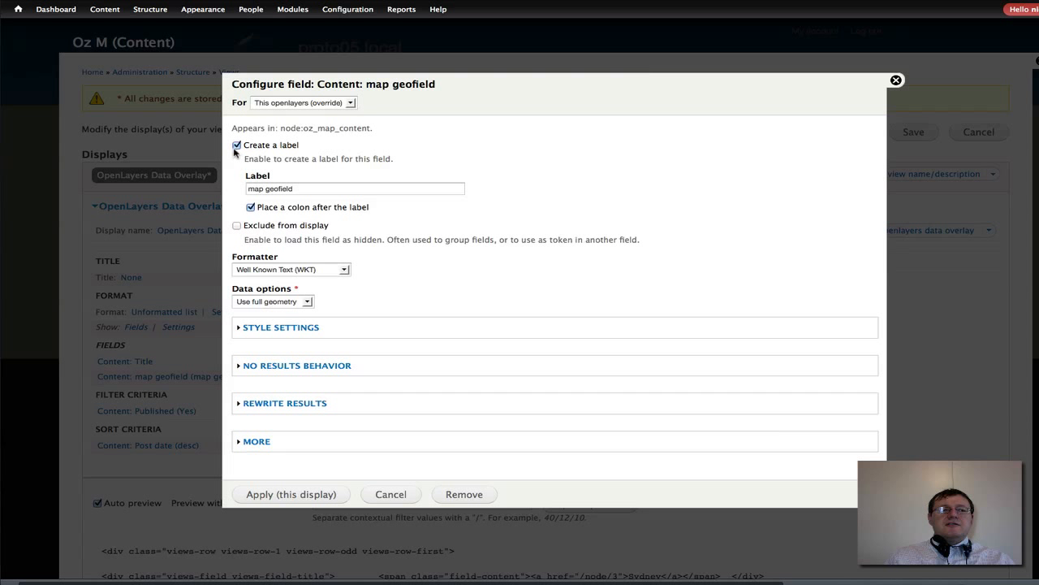
left_click(236, 144)
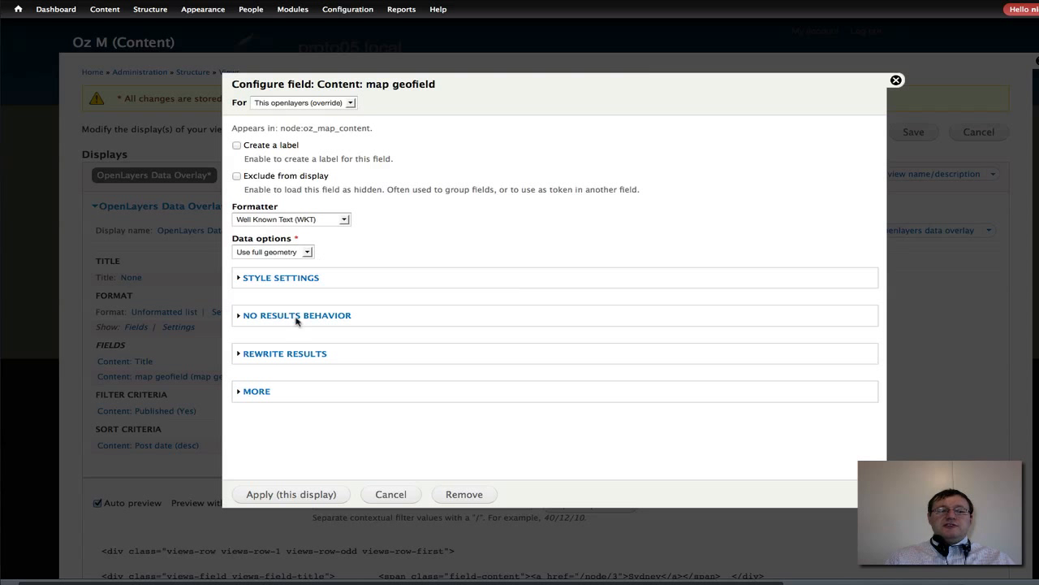
left_click(289, 494)
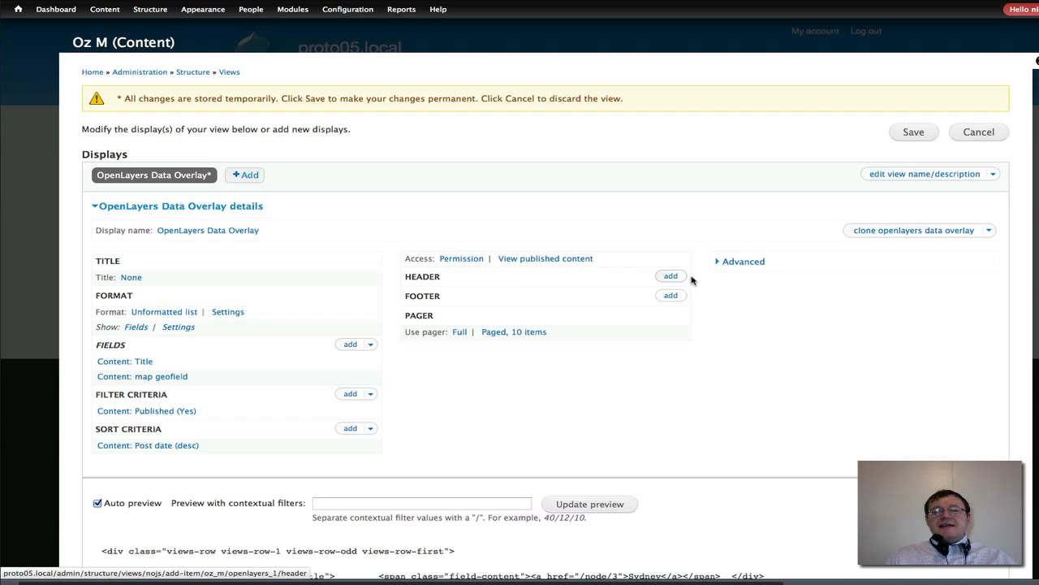
Step: Add the Content: Taxonomy terms on node relationship for all displays, using the Oz Map Vocab vocabulary
left_click(746, 263)
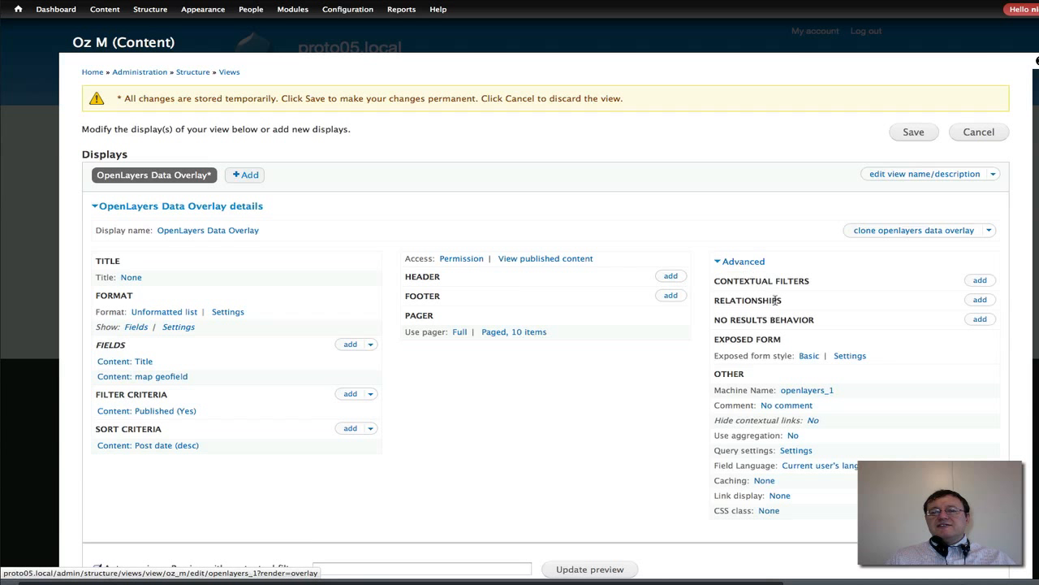
left_click(980, 300)
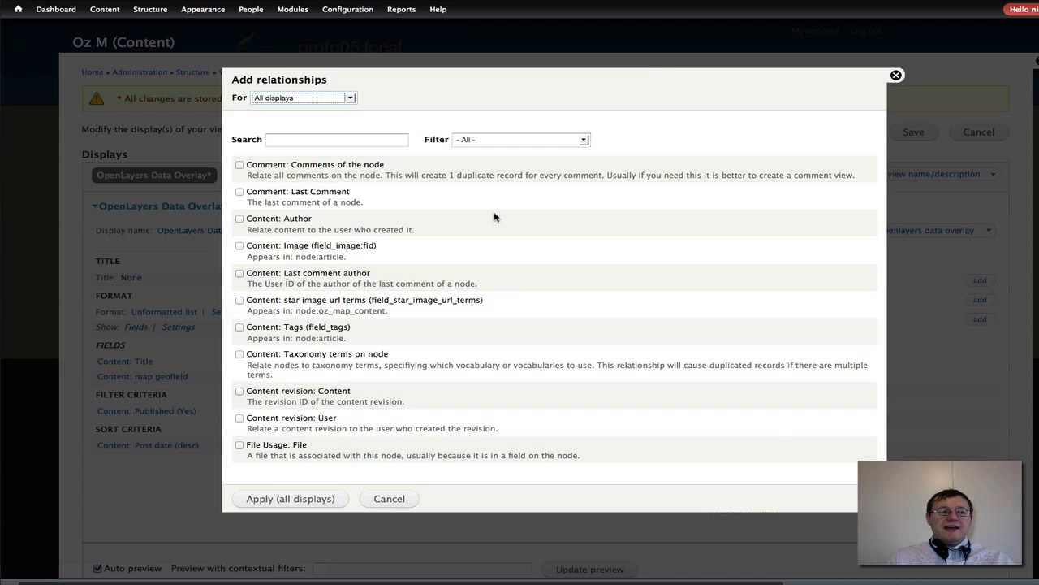
left_click(339, 137)
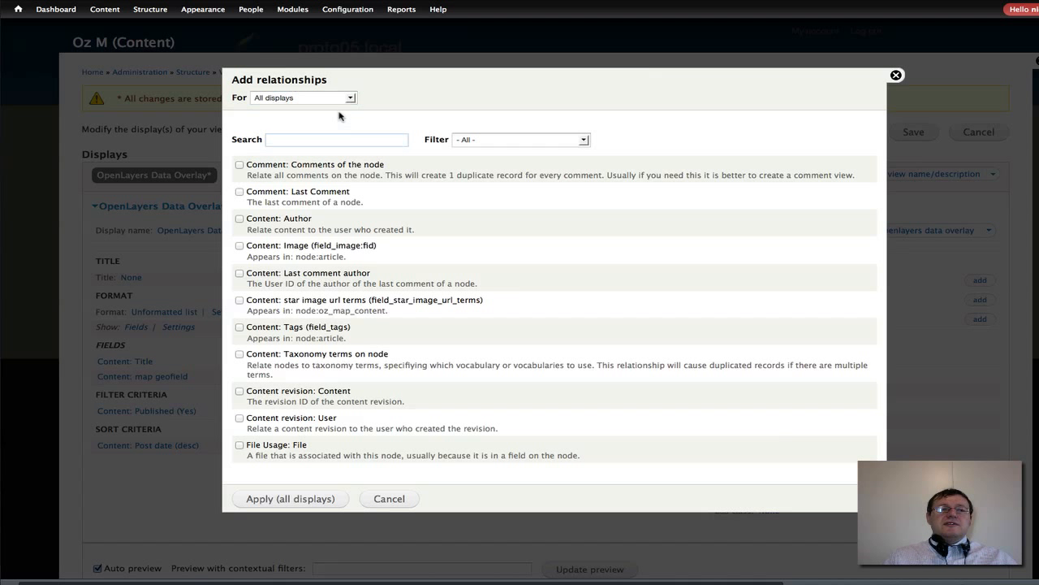
left_click(278, 141)
type("trm")
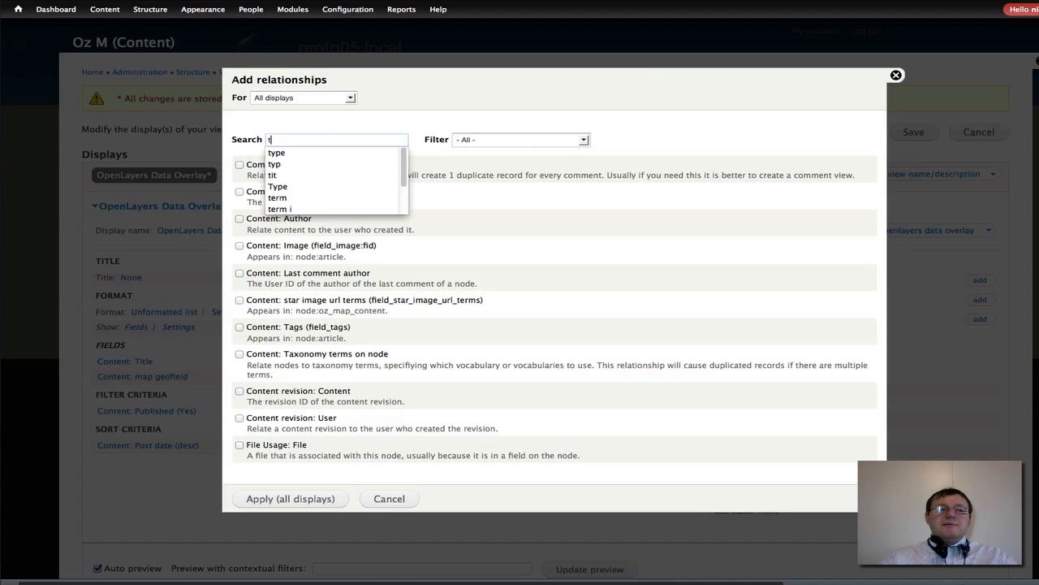
key("BackSpace")
type("rm")
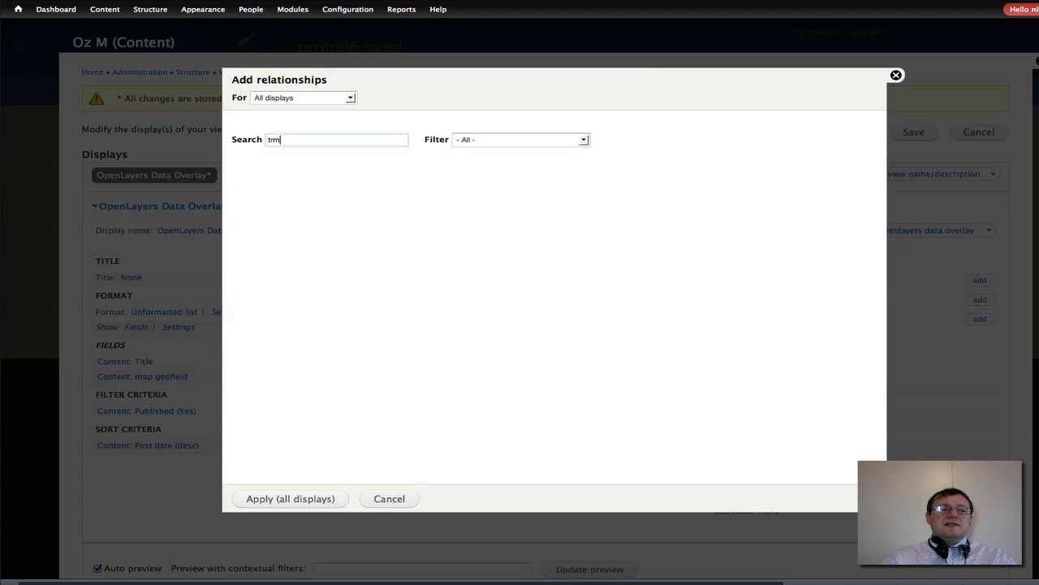
key("BackSpace")
type("er")
key("Down")
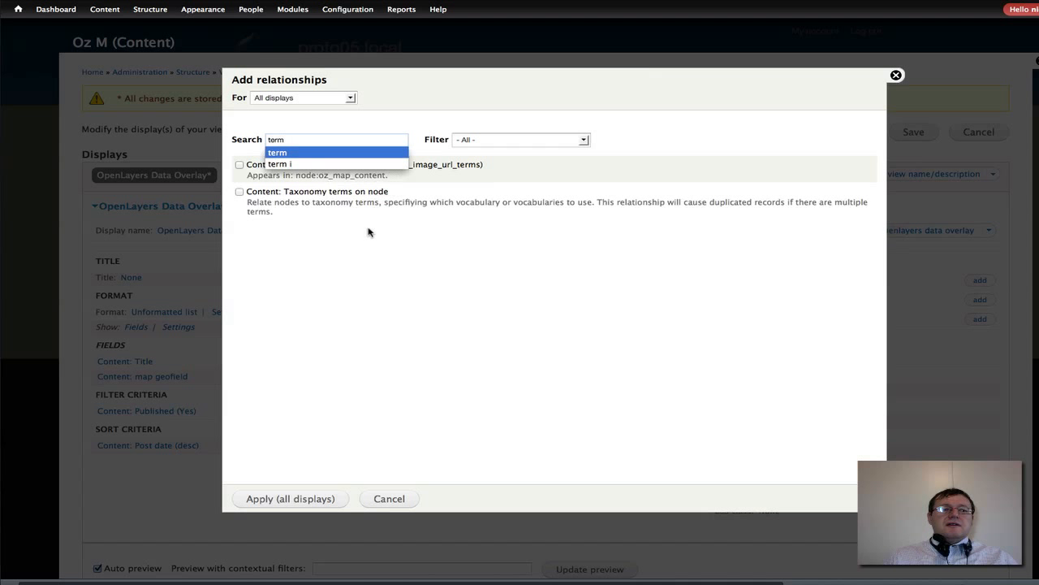
key("Return")
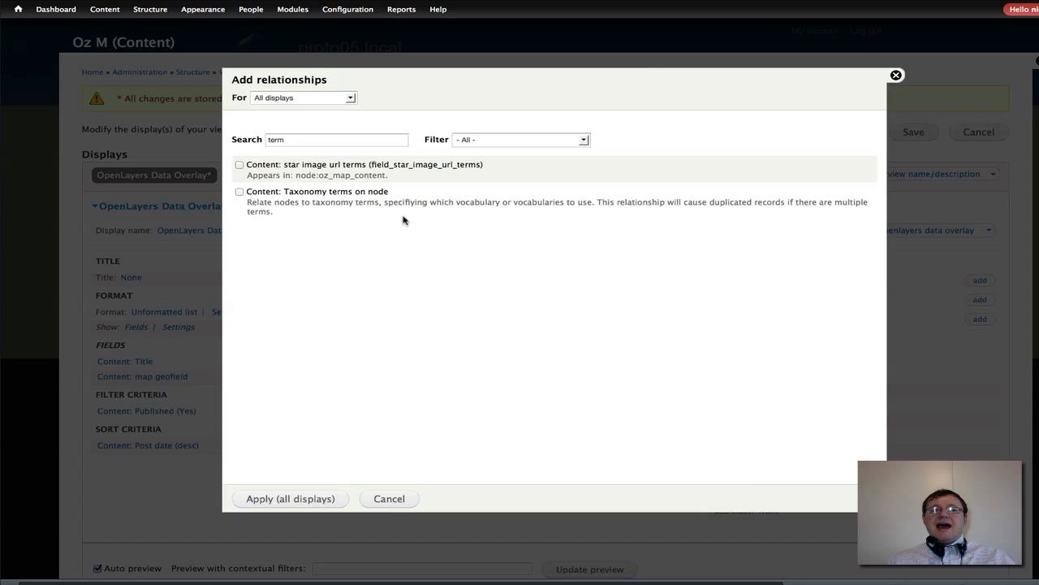
left_click(239, 192)
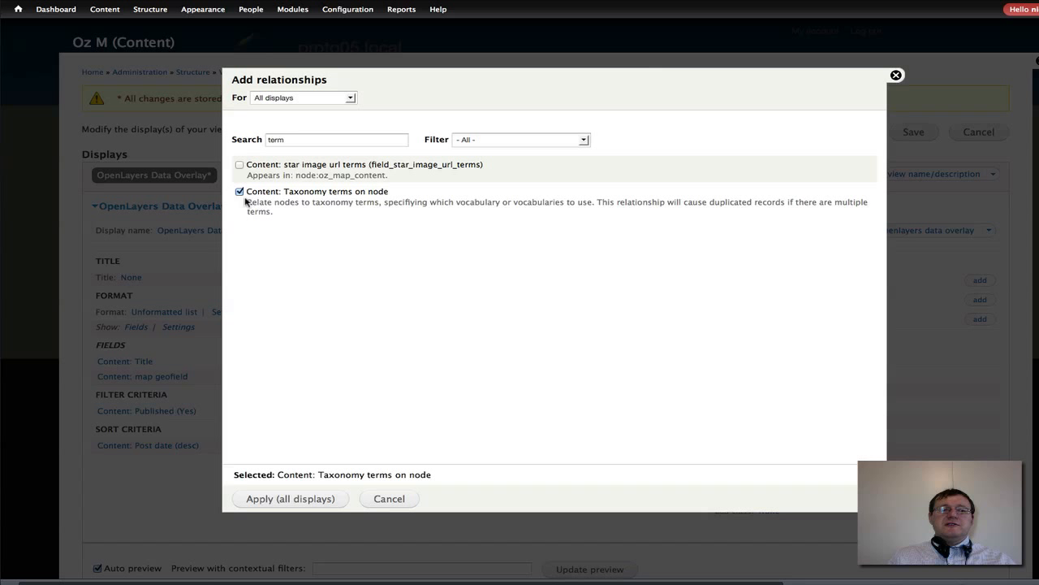
left_click(291, 498)
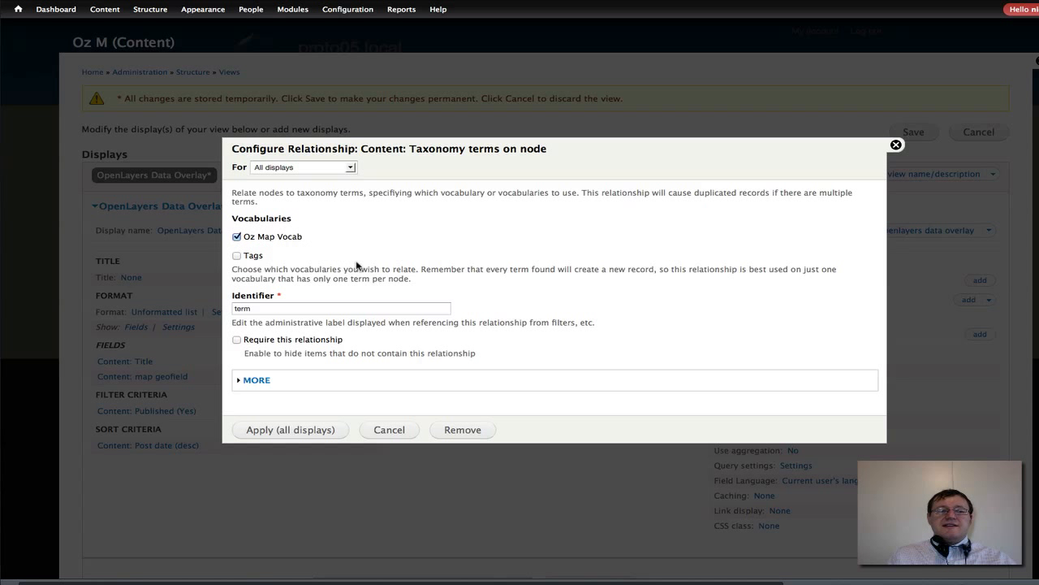
left_click(290, 430)
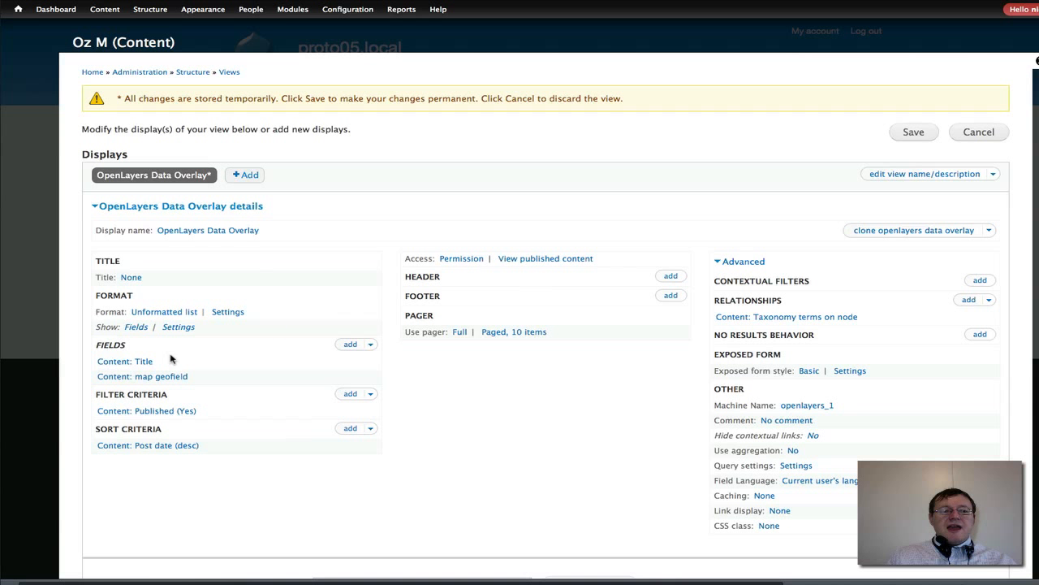
Step: Add the Taxonomy term: star image term url field to this openlayers display through the term relationship, without a label
left_click(351, 345)
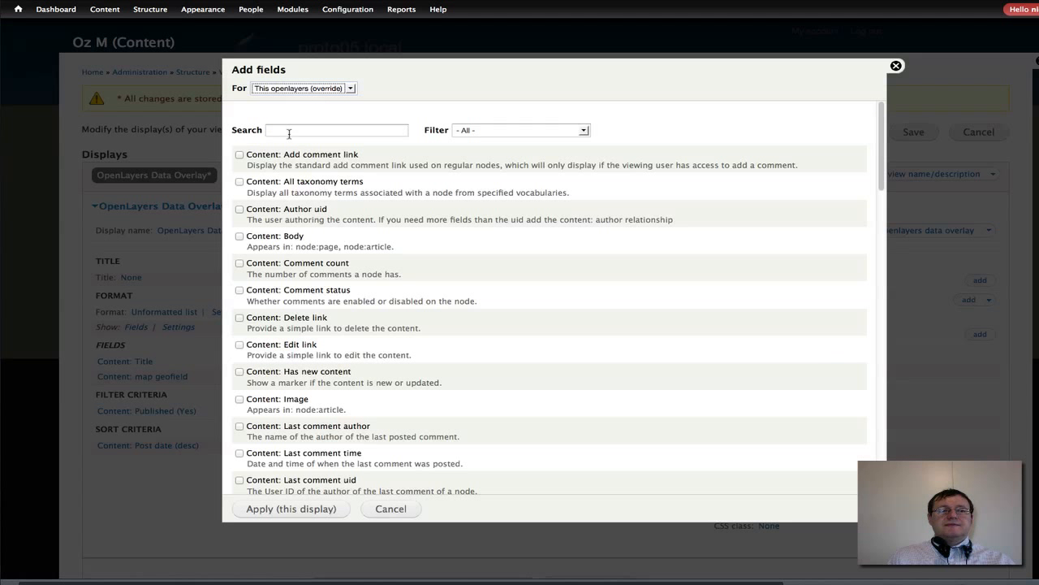
type("url")
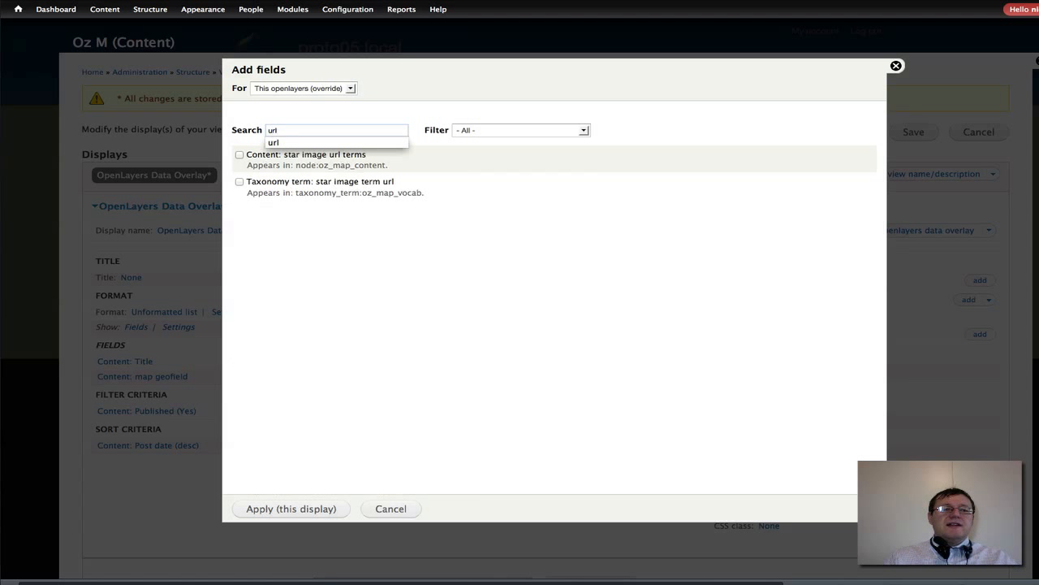
left_click(437, 184)
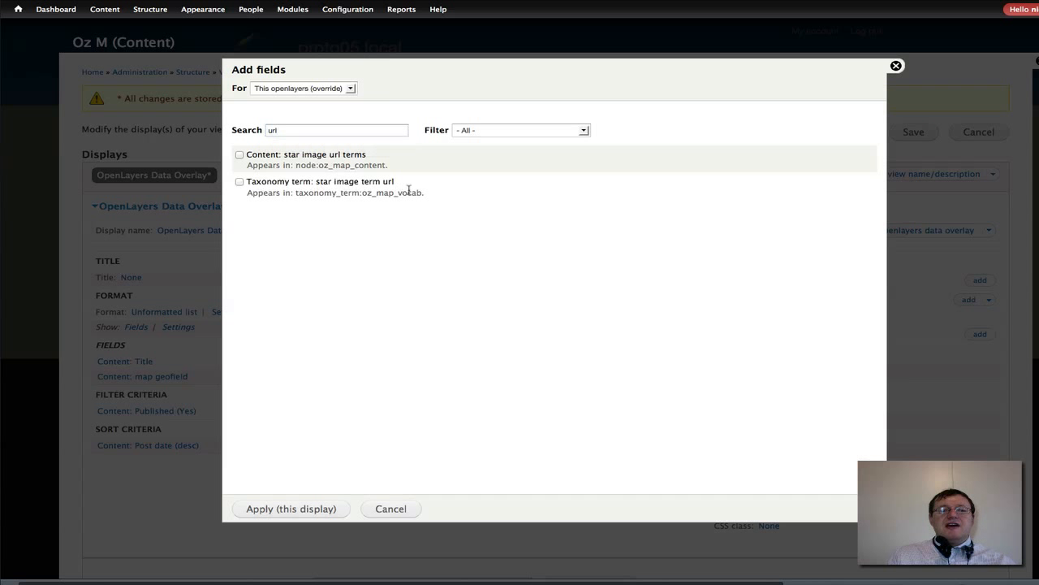
left_click(240, 181)
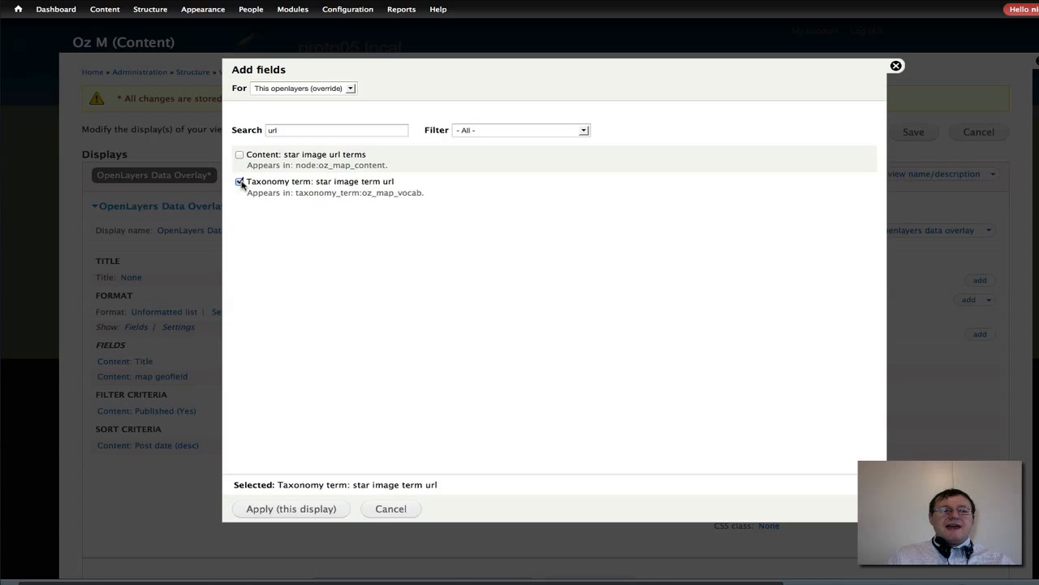
left_click(295, 509)
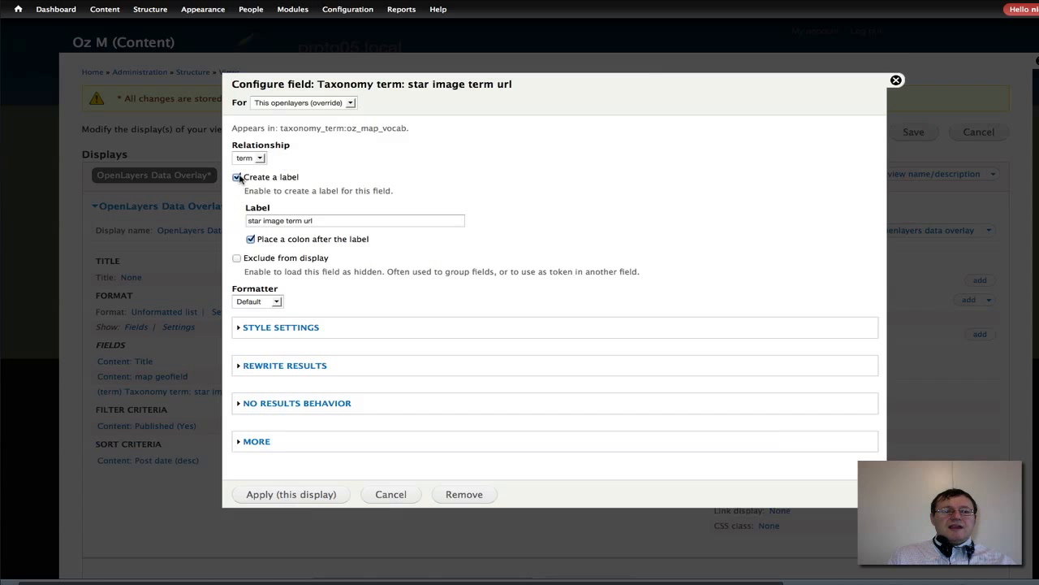
left_click(237, 177)
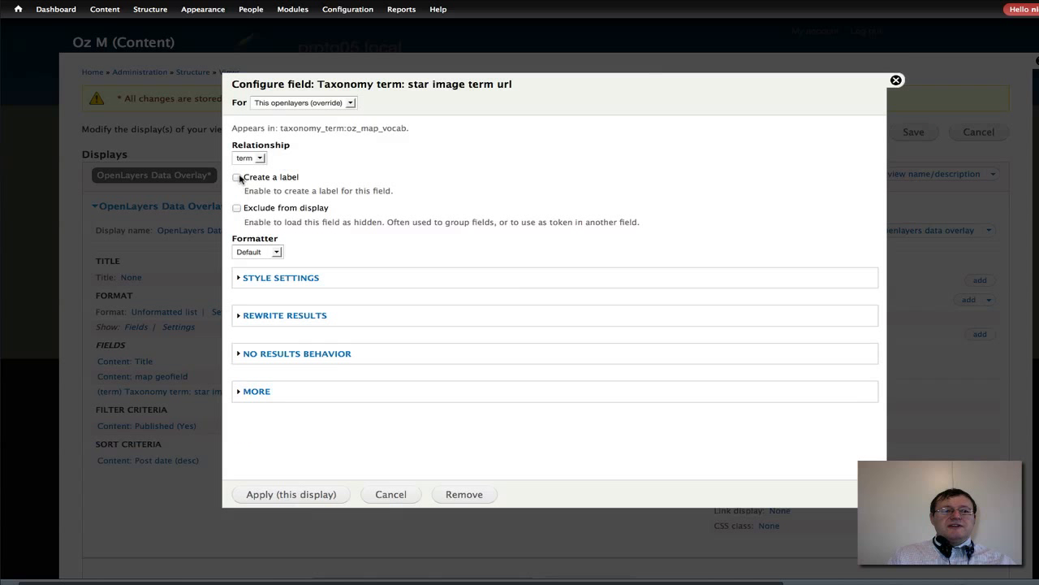
left_click(290, 497)
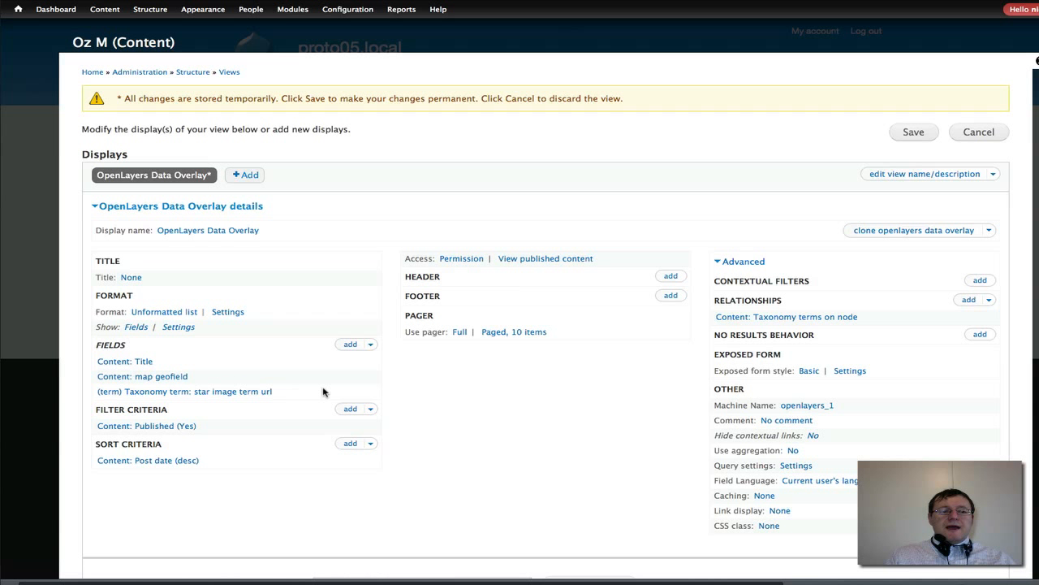
Step: Set the view's format to OpenLayers Data Overlay, overriding it for this openlayers display only
left_click(163, 312)
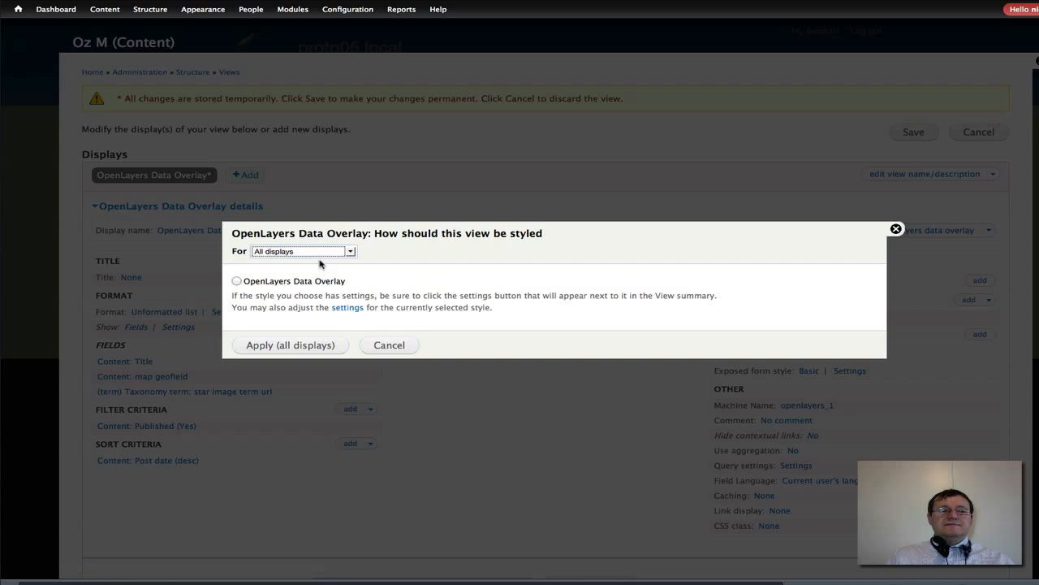
left_click(350, 252)
left_click(341, 270)
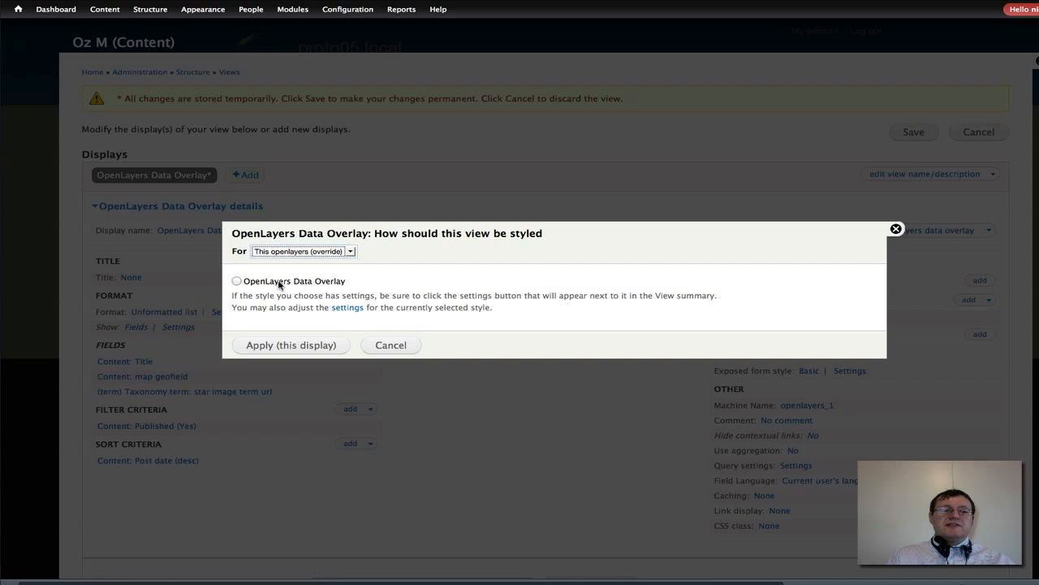
left_click(237, 281)
left_click(269, 345)
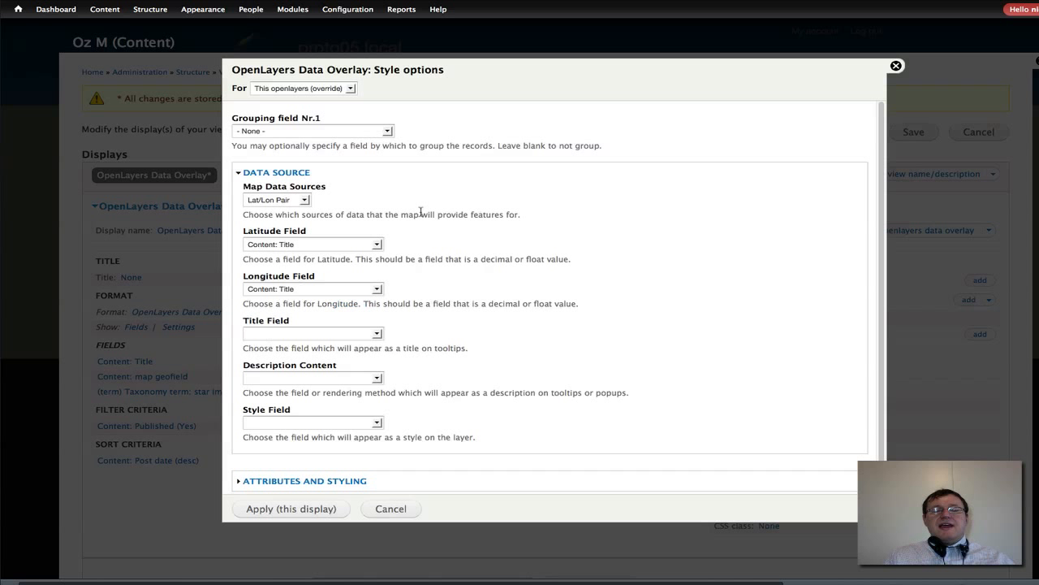
Step: Set the overlay's map data source to WKT and use Content: map geofield as the WKT field
left_click(304, 200)
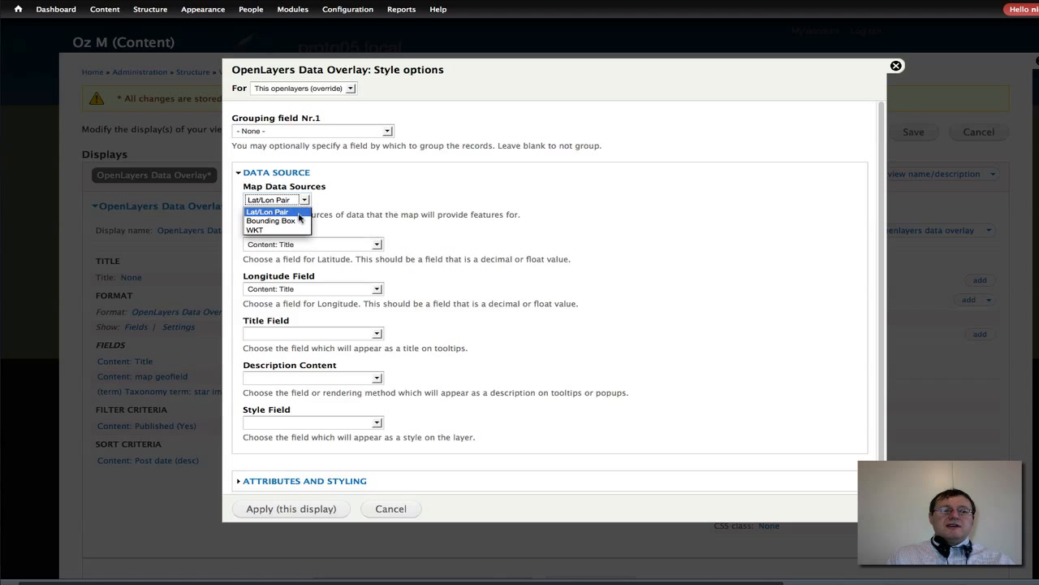
left_click(296, 230)
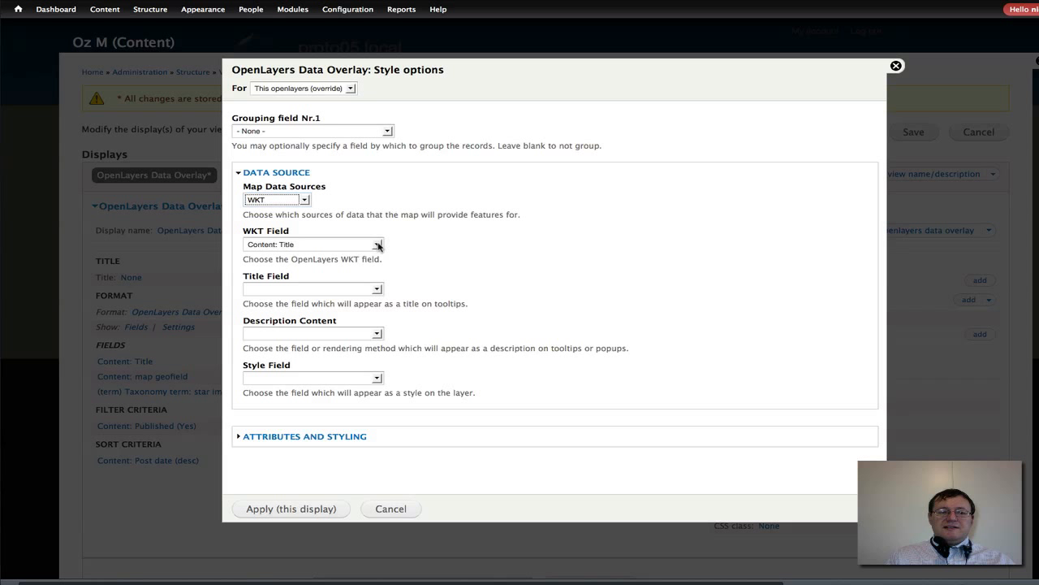
left_click(377, 245)
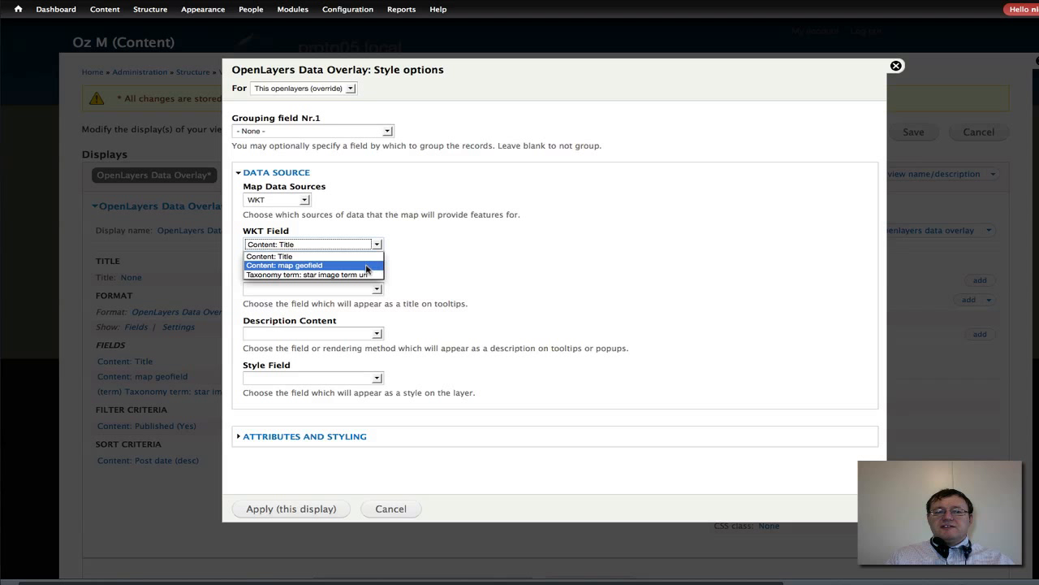
left_click(367, 266)
Step: Use Content: Title for the overlay's title and description, set the style field to Taxonomy term: star image term url, and apply the options
left_click(377, 289)
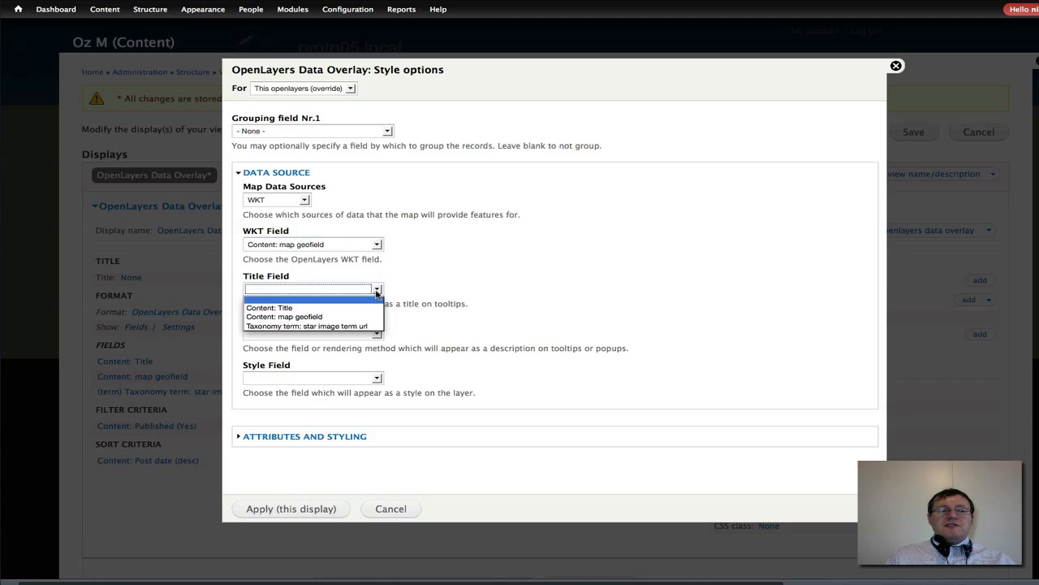
left_click(361, 311)
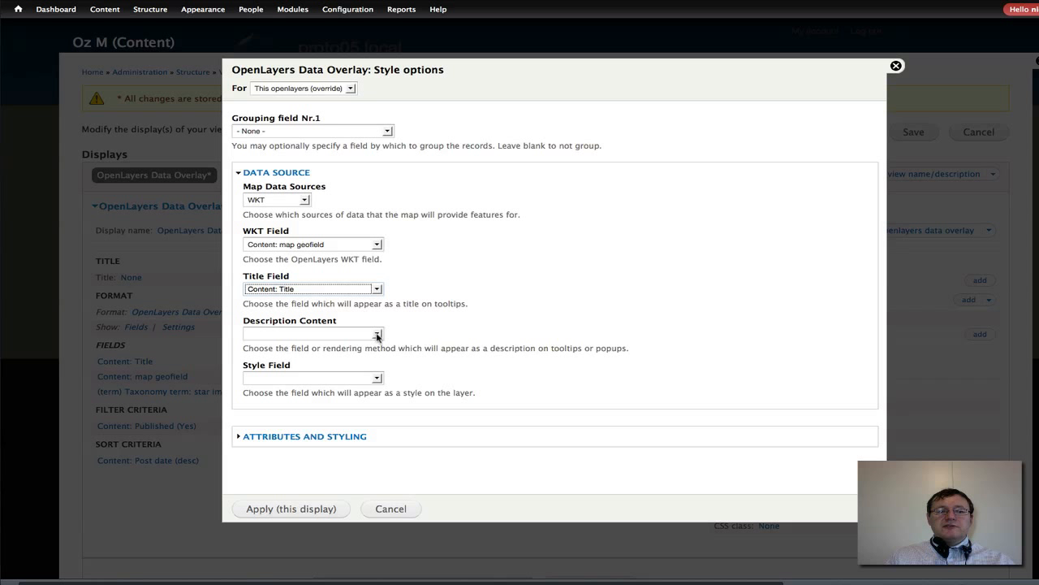
left_click(378, 336)
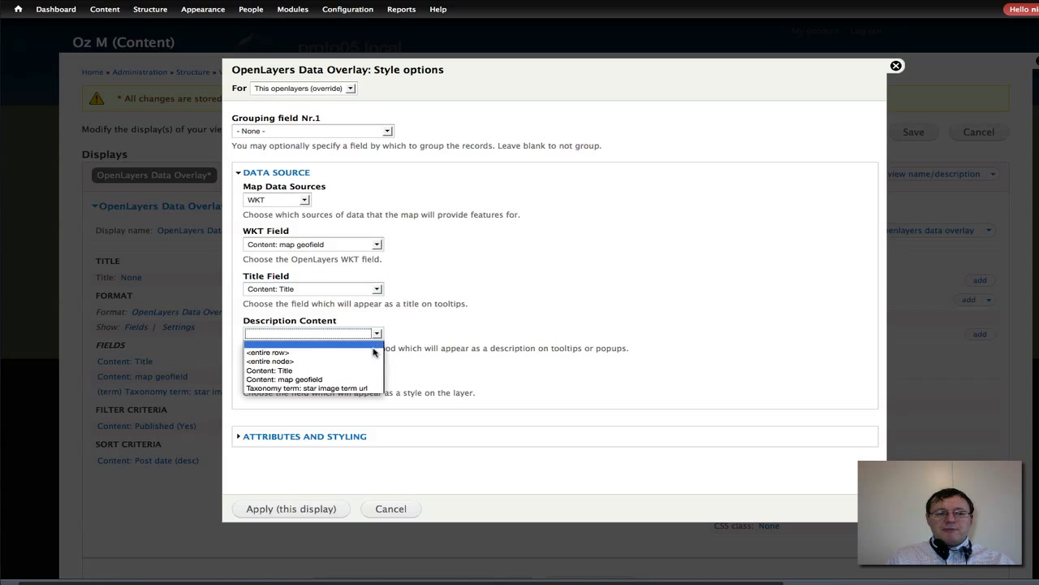
left_click(367, 370)
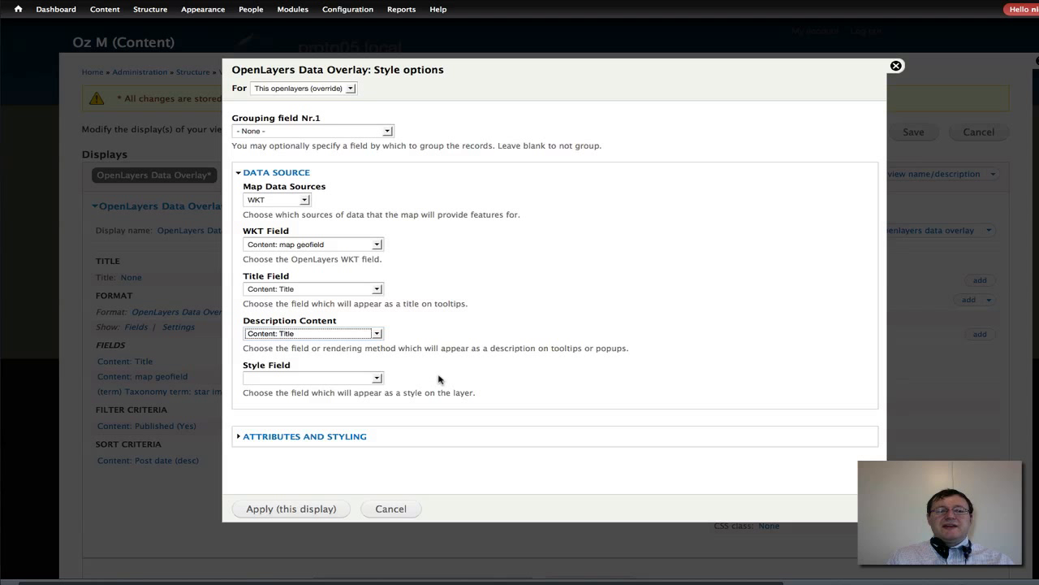
left_click(376, 379)
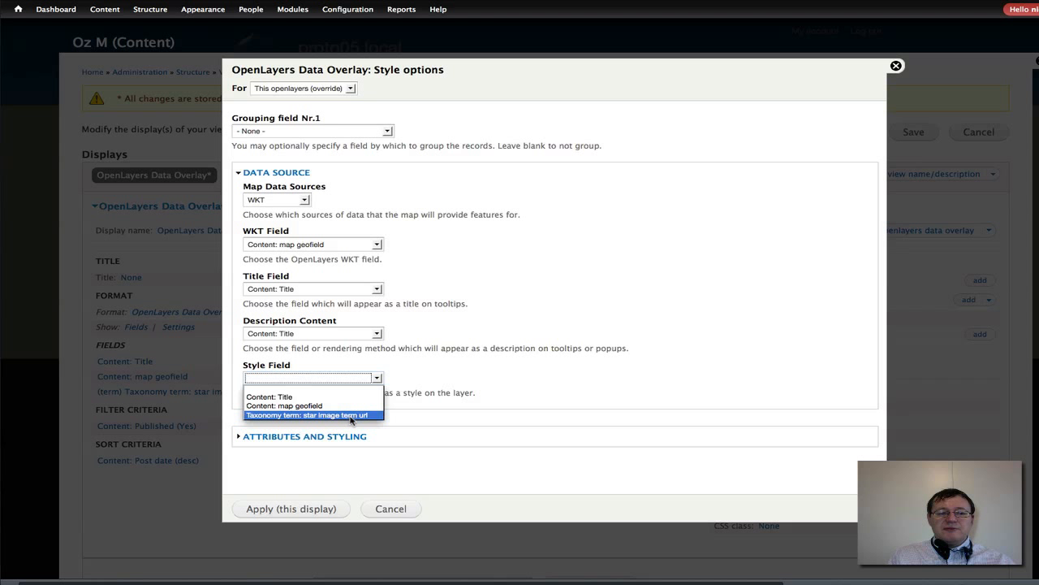
left_click(351, 416)
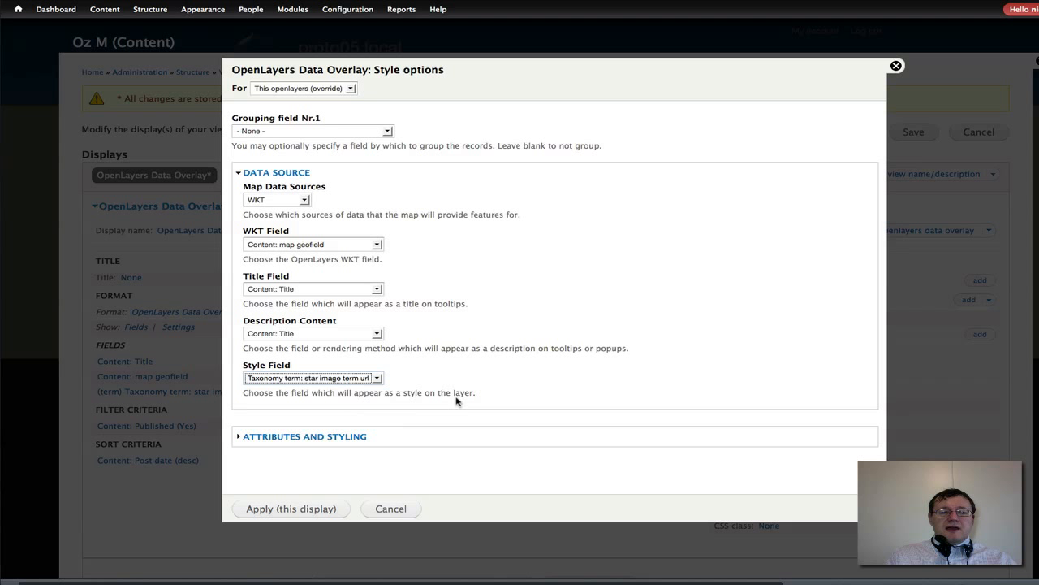
left_click(289, 509)
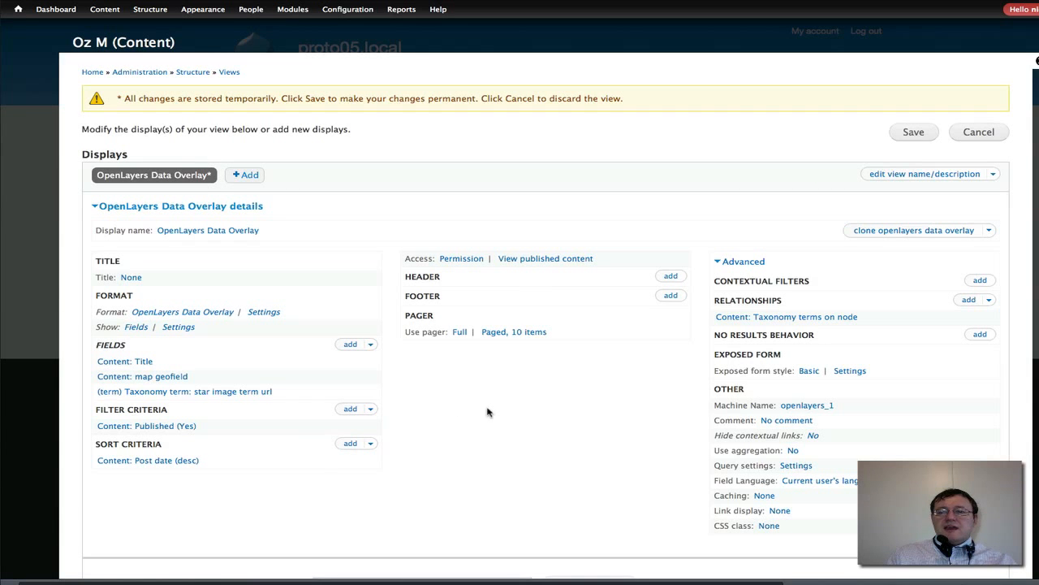
Step: Examine the view preview's dynamic style parameters and the data dump's coordinates and external graphic paths for each city
scroll(488, 412, "down", 10)
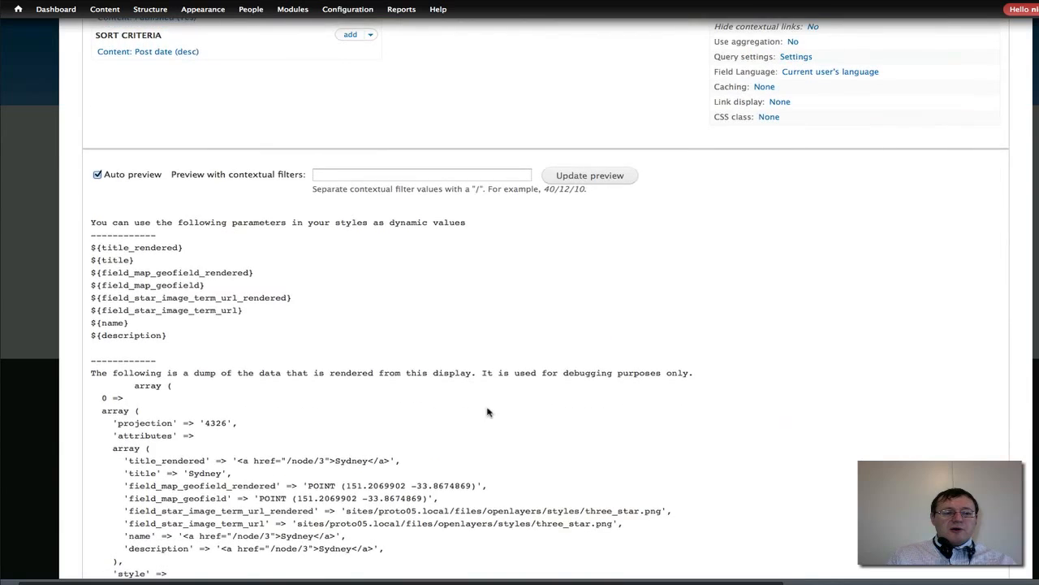
scroll(487, 411, "down", 3)
scroll(487, 411, "down", 14)
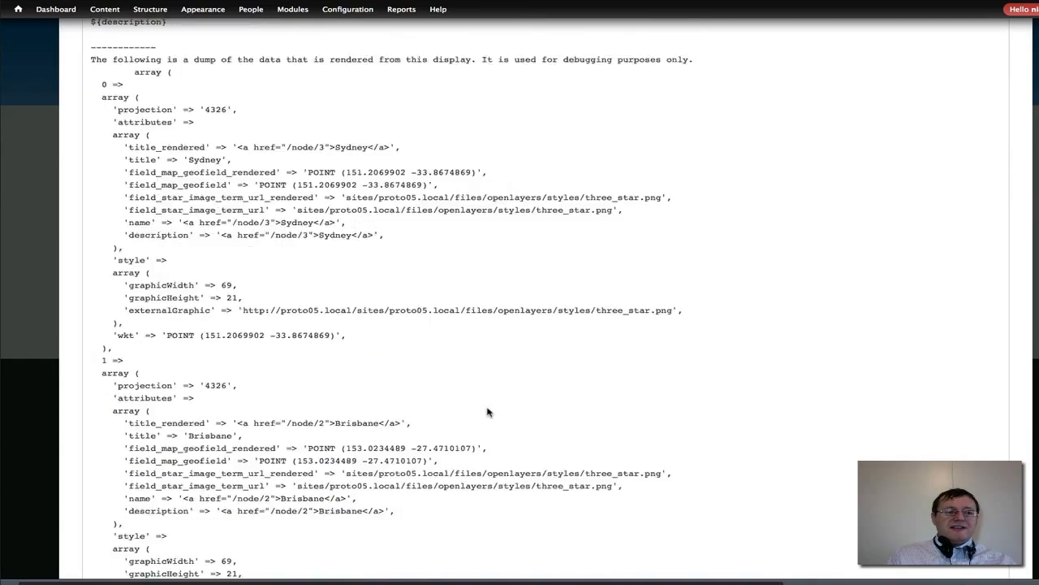
scroll(488, 411, "up", 9)
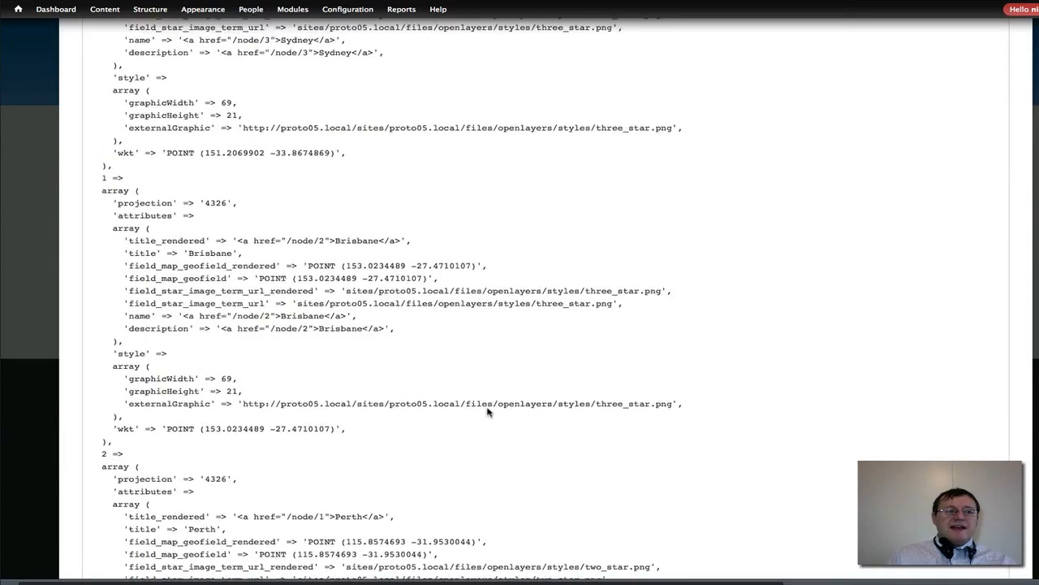
scroll(487, 412, "up", 2)
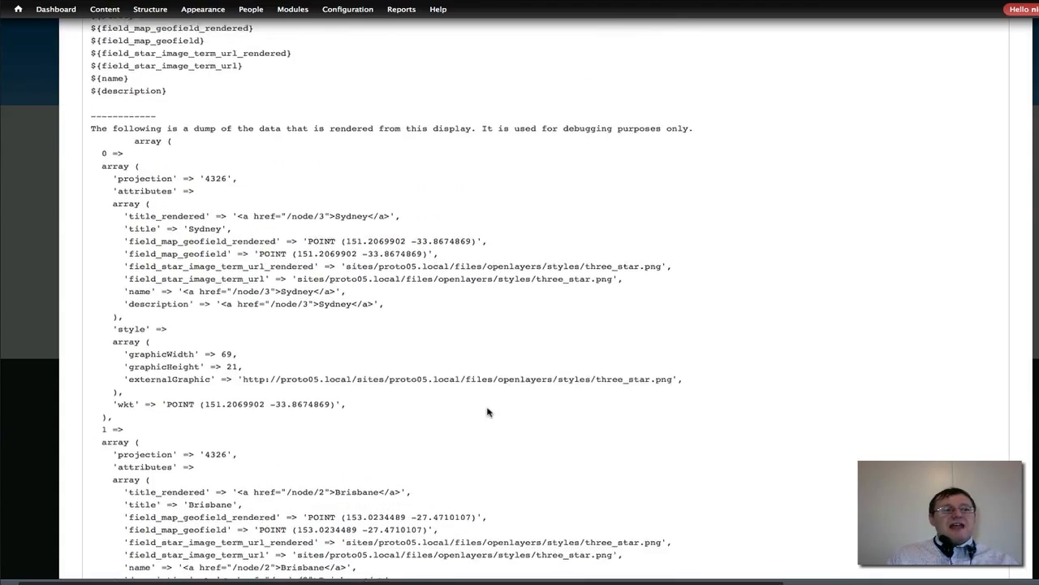
scroll(487, 412, "down", 2)
scroll(488, 412, "down", 4)
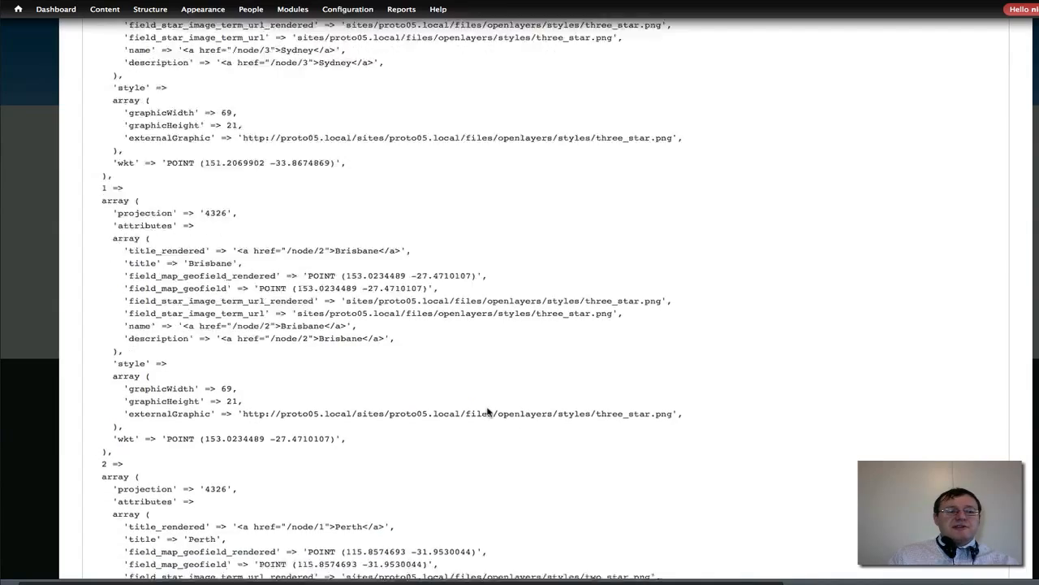
scroll(487, 412, "down", 5)
scroll(487, 411, "up", 5)
scroll(487, 411, "up", 4)
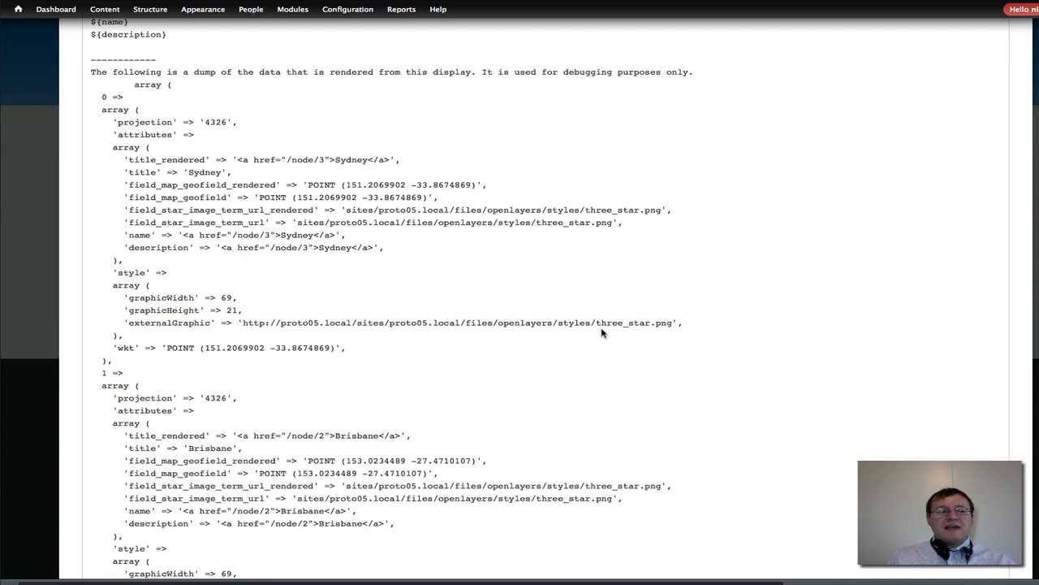
scroll(595, 389, "down", 4)
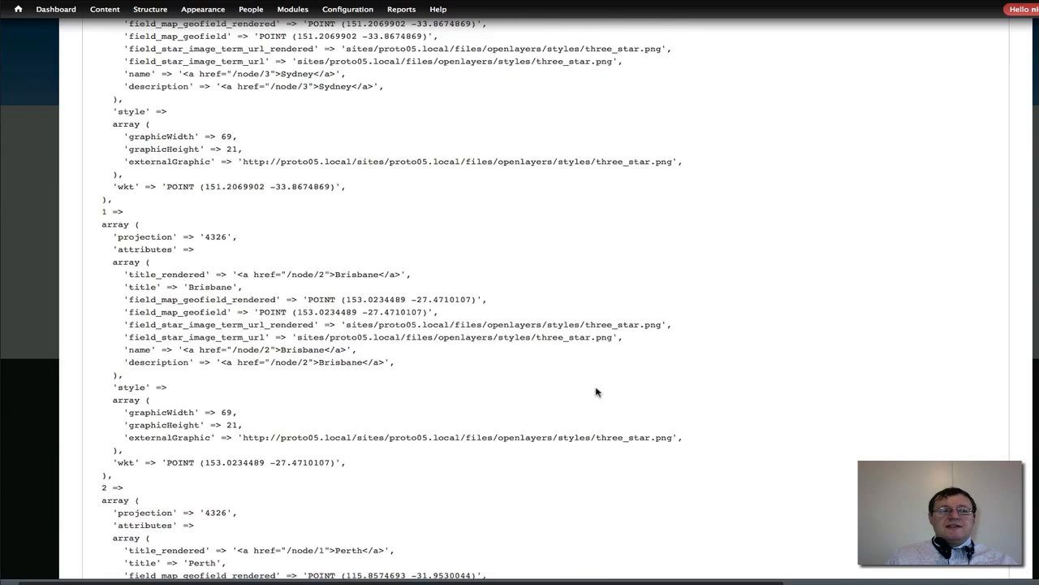
Step: Save the Oz M view
scroll(596, 392, "up", 7)
scroll(596, 392, "up", 12)
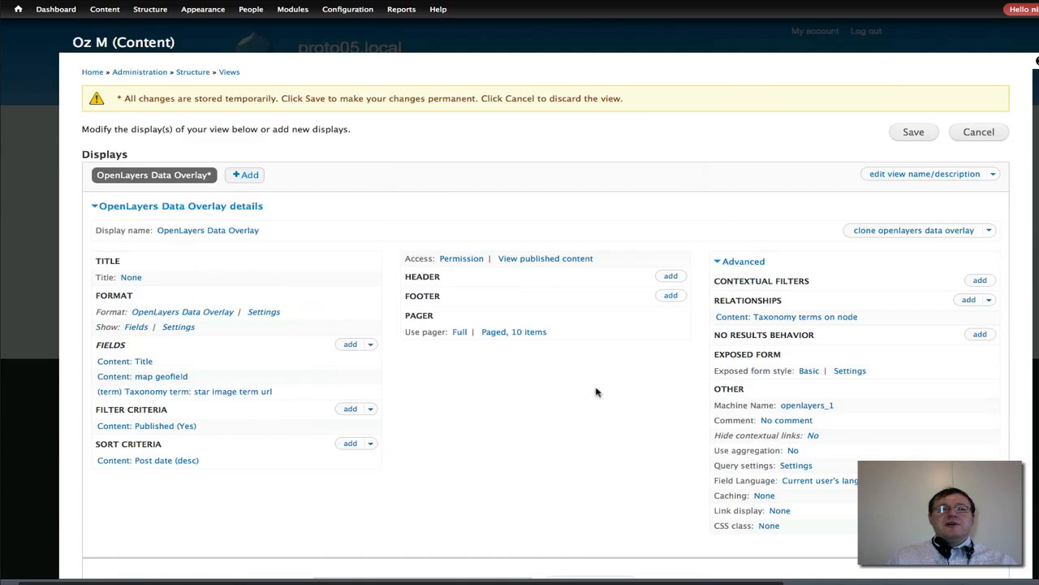
left_click(914, 132)
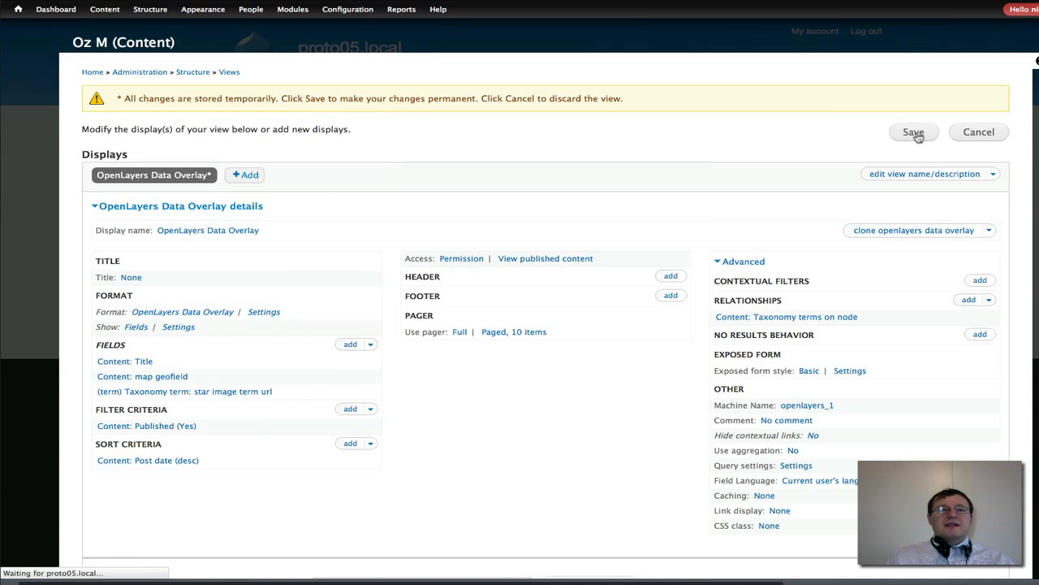
Step: Start a new OpenLayers map and enter Oz as its title, keeping the default size settings
mouse_move(151, 5)
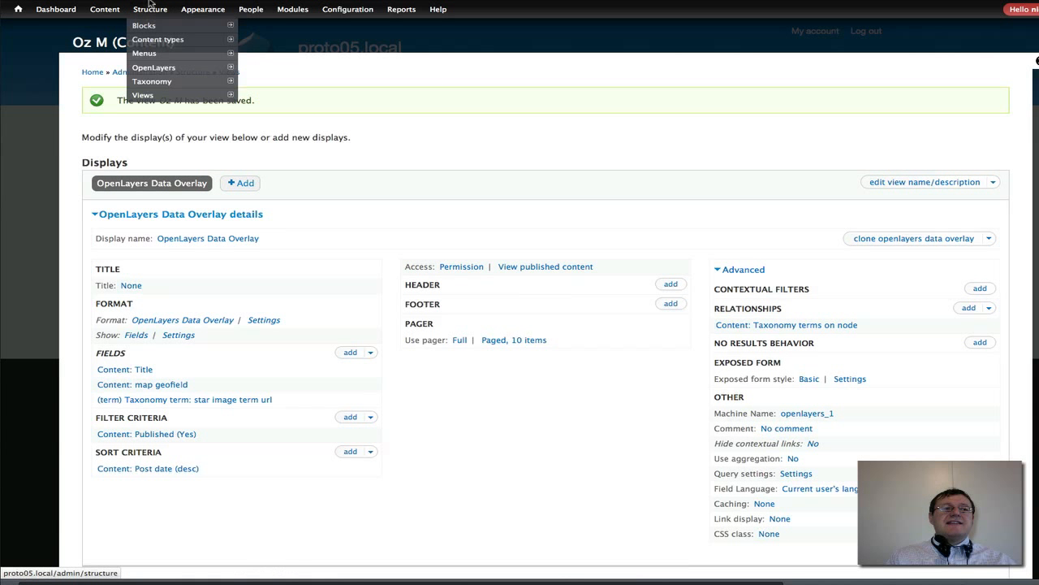
mouse_move(179, 68)
mouse_move(268, 82)
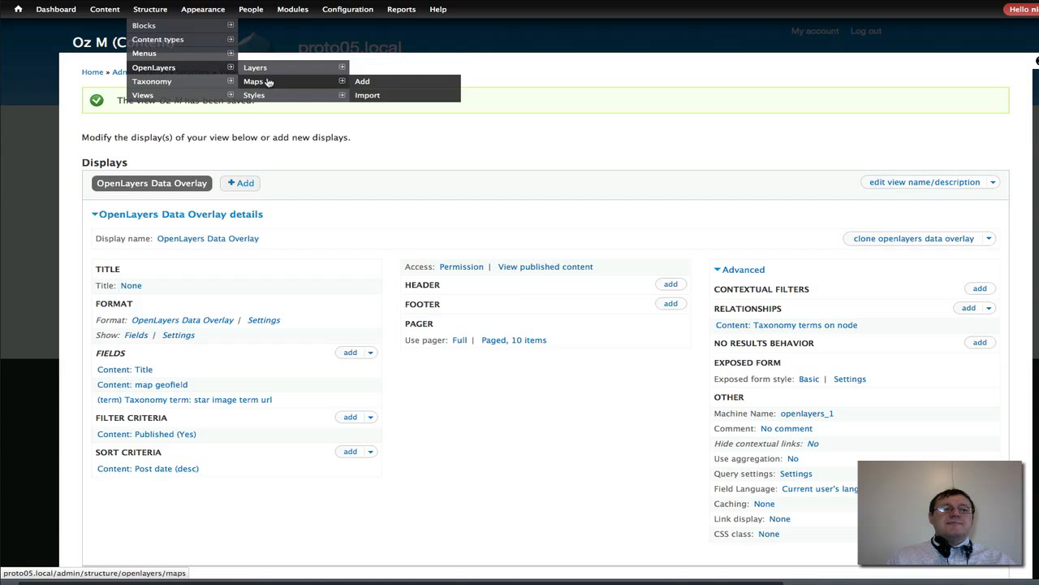
left_click(362, 82)
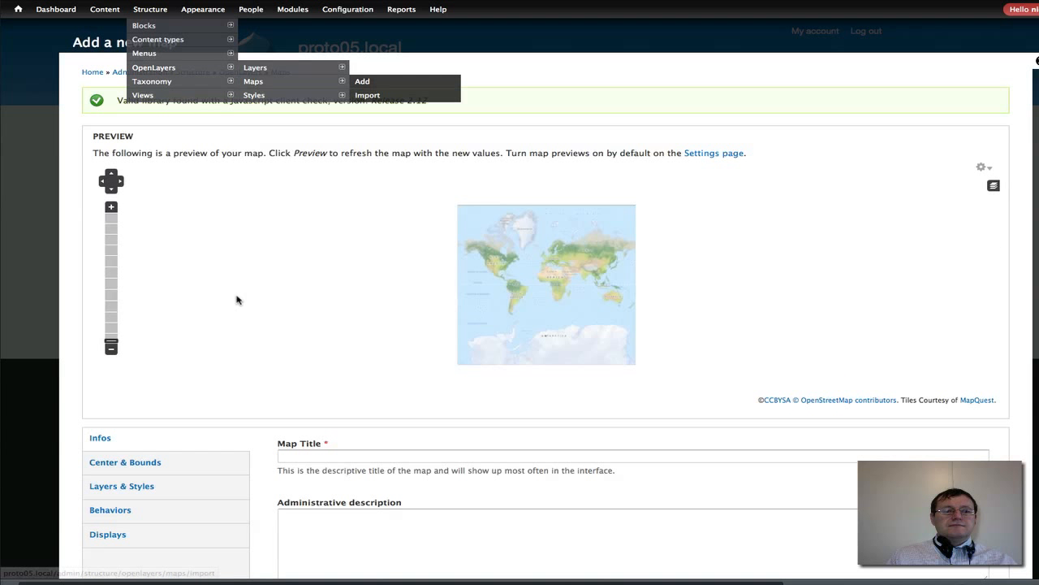
scroll(246, 311, "down", 1)
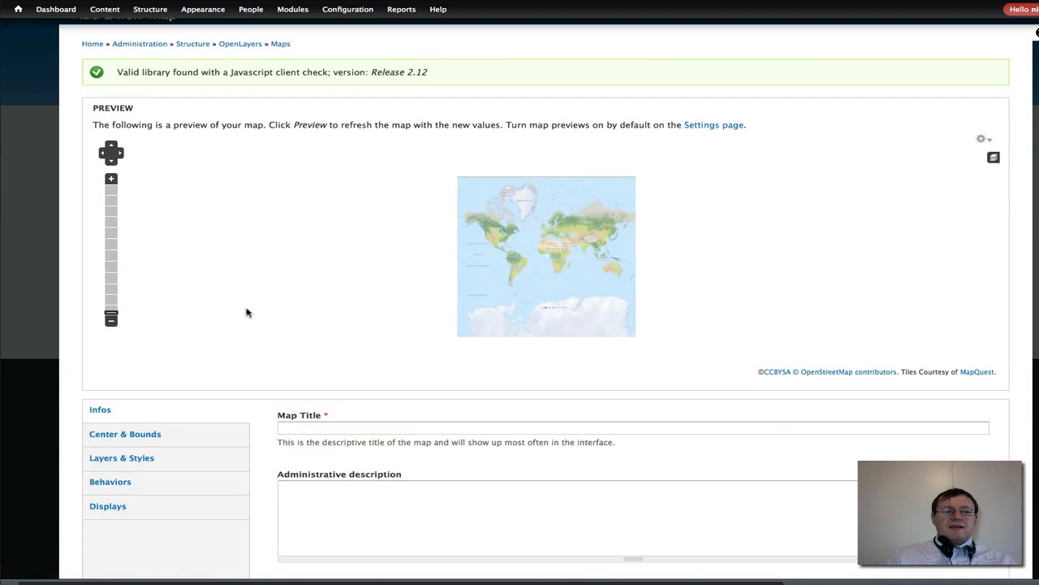
left_click(302, 425)
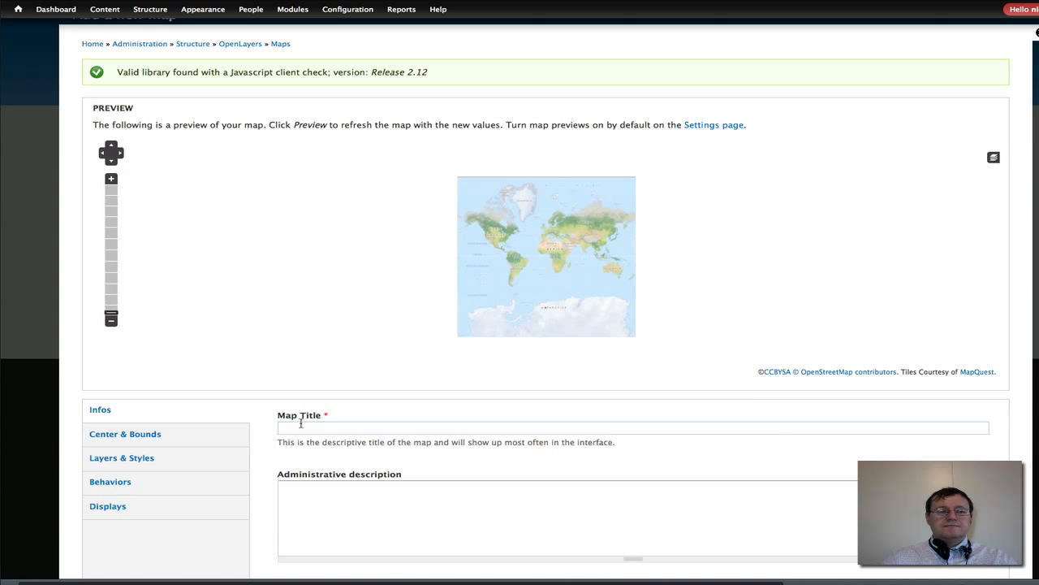
type("Oz")
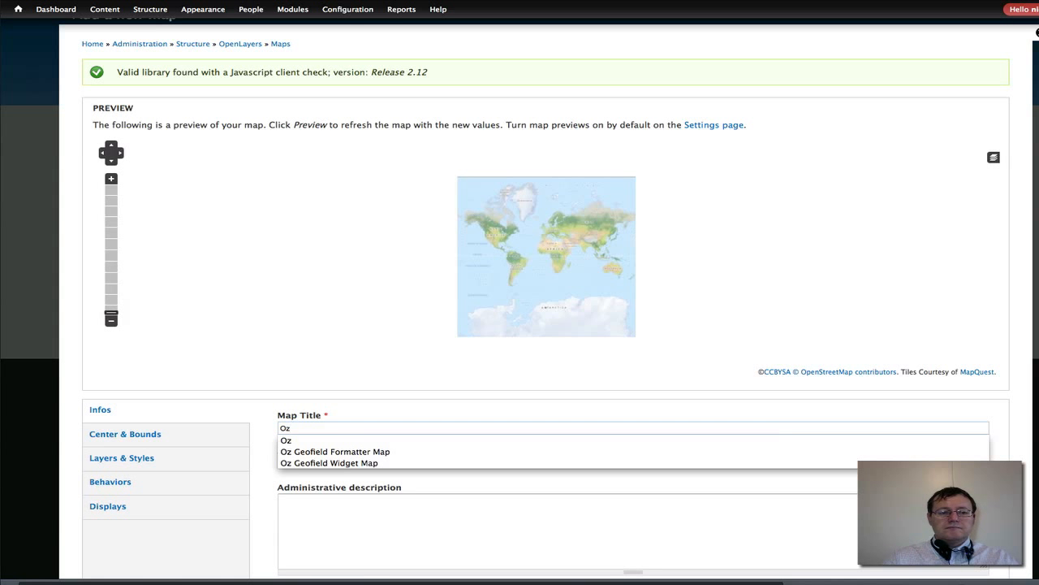
key("Down")
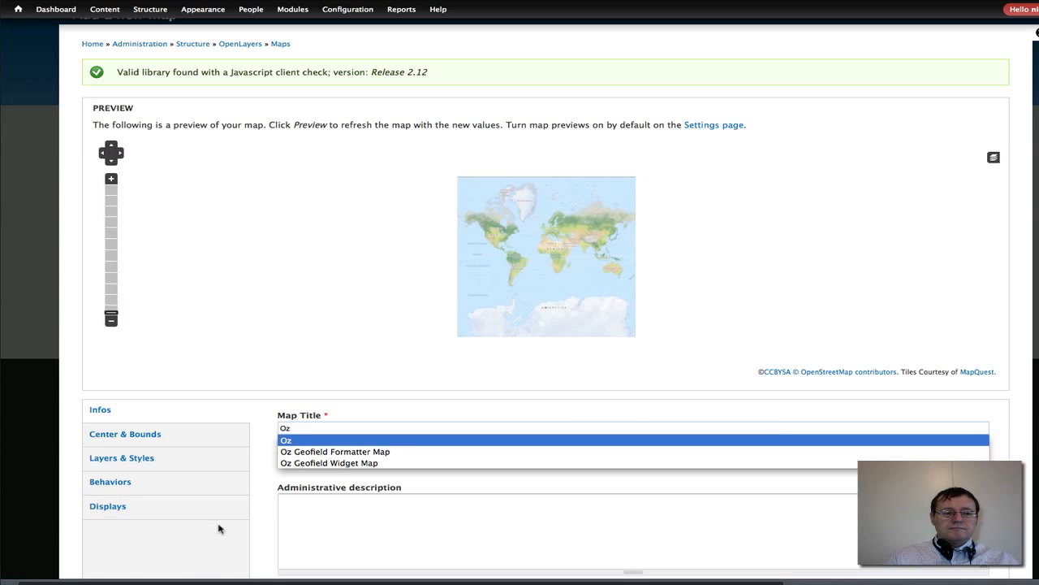
key("Return")
scroll(253, 532, "down", 5)
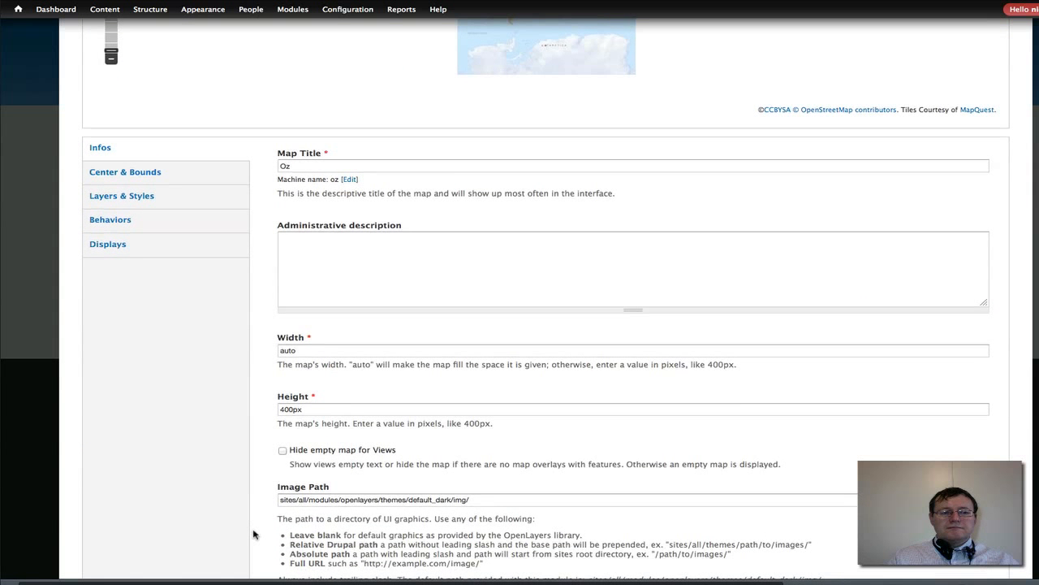
scroll(371, 428, "up", 3)
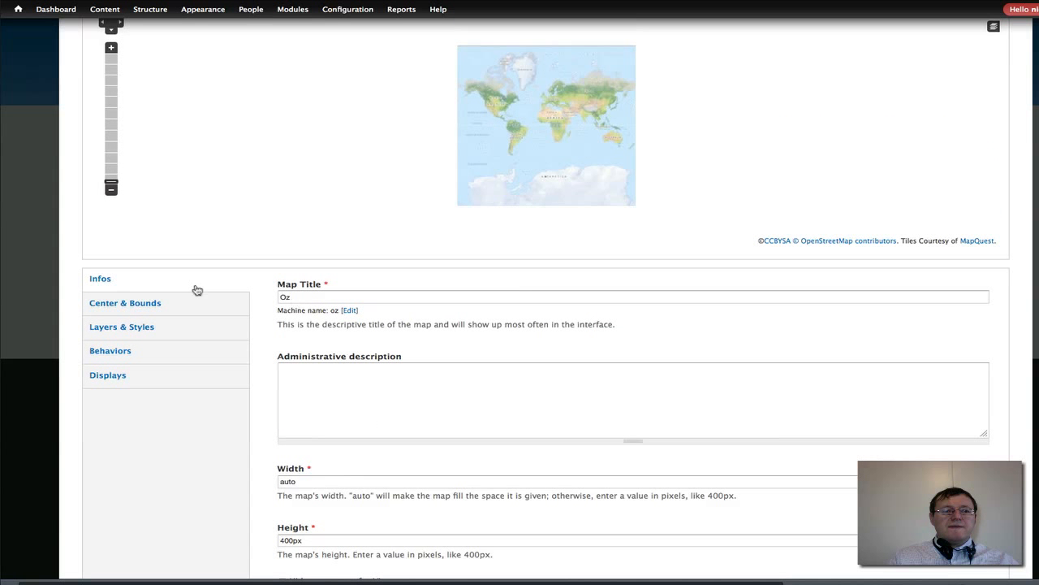
Step: Set the map's initial center and zoom in Center & Bounds so that mainland Australia fills the view
left_click(146, 303)
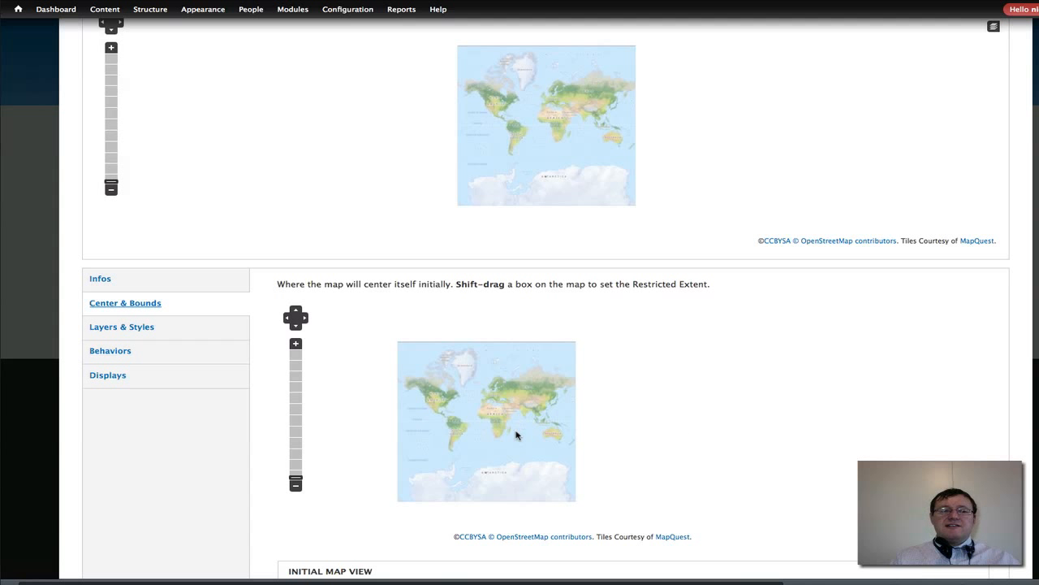
left_click(295, 326)
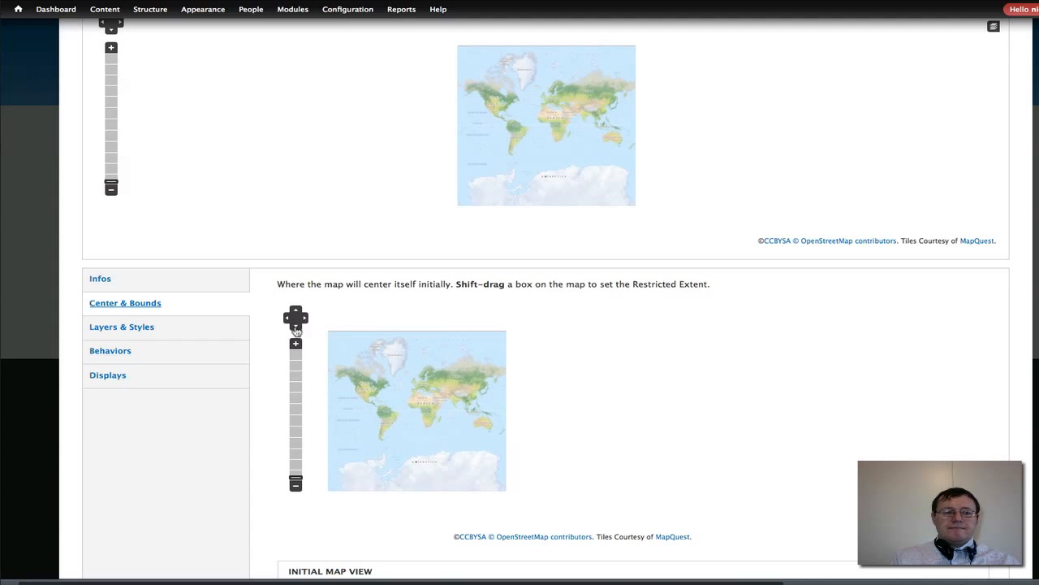
double_click(295, 344)
double_click(295, 312)
double_click(295, 344)
left_click(295, 312)
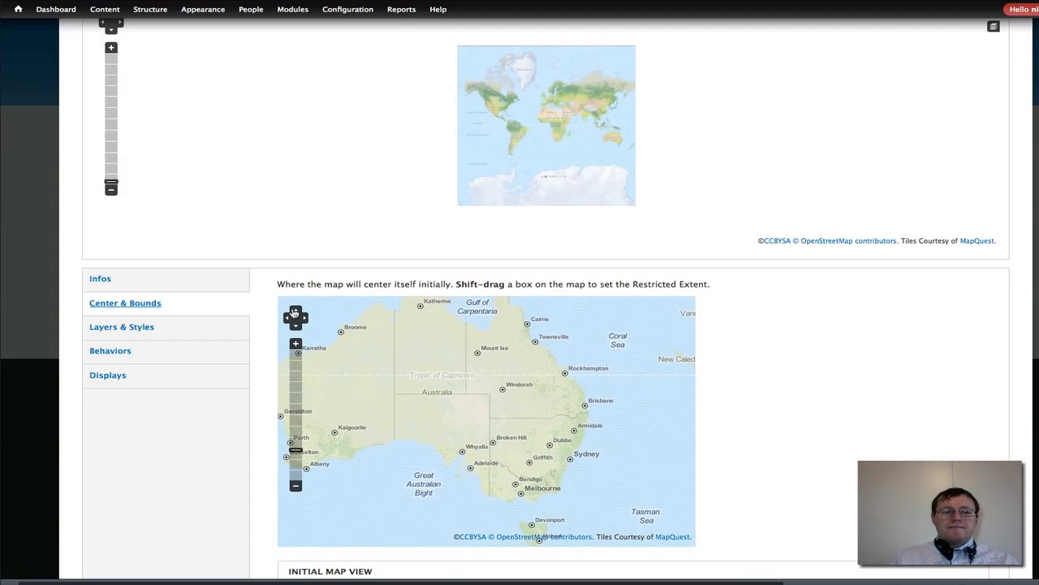
double_click(288, 318)
left_click(295, 312)
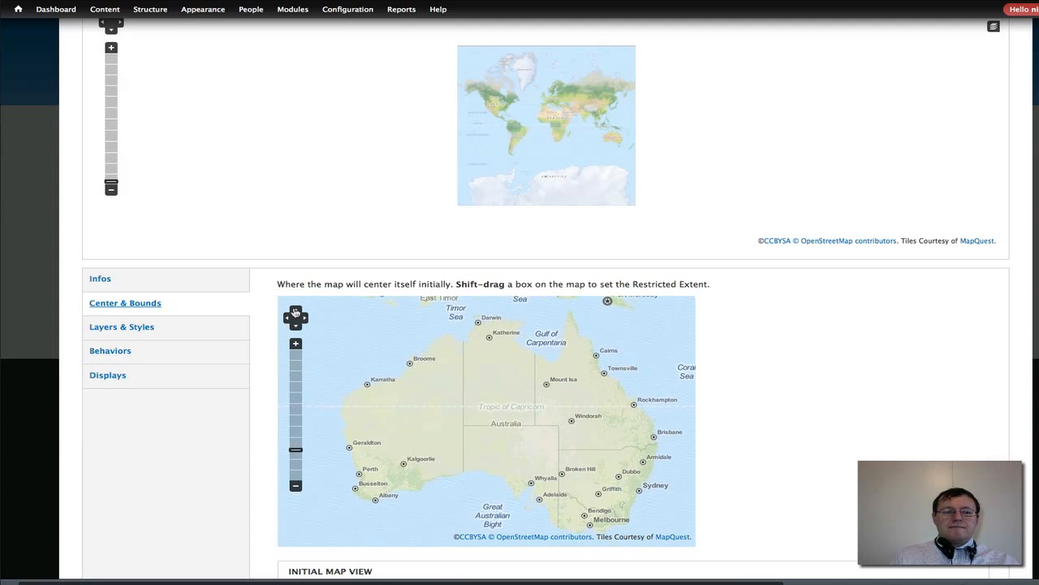
Step: Enable and activate the oz_m OpenLayers Data Overlay layer with default styles and projection, and save the Oz map
left_click(111, 334)
scroll(827, 399, "down", 6)
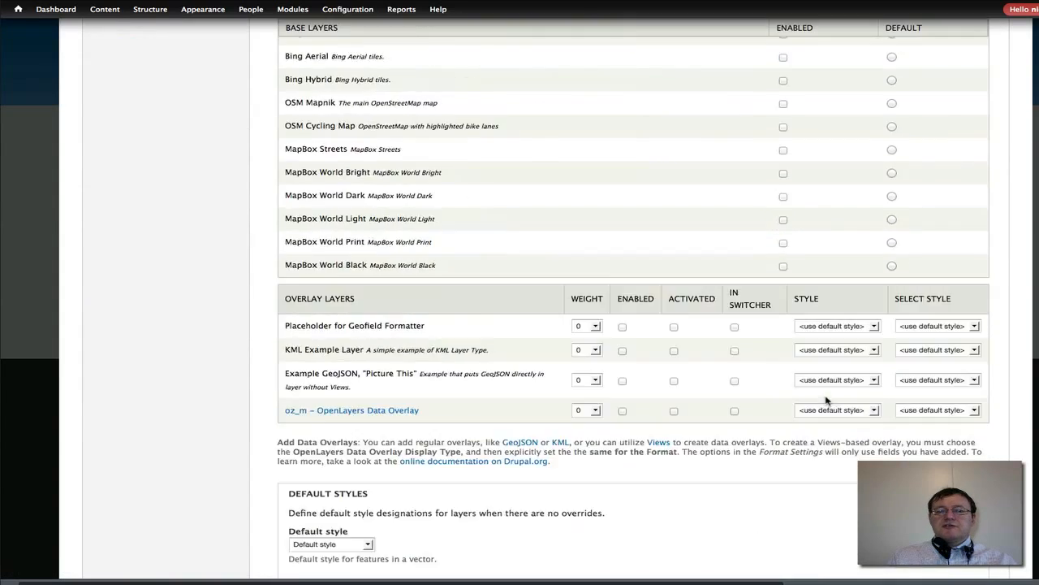
scroll(827, 399, "down", 5)
scroll(827, 399, "up", 4)
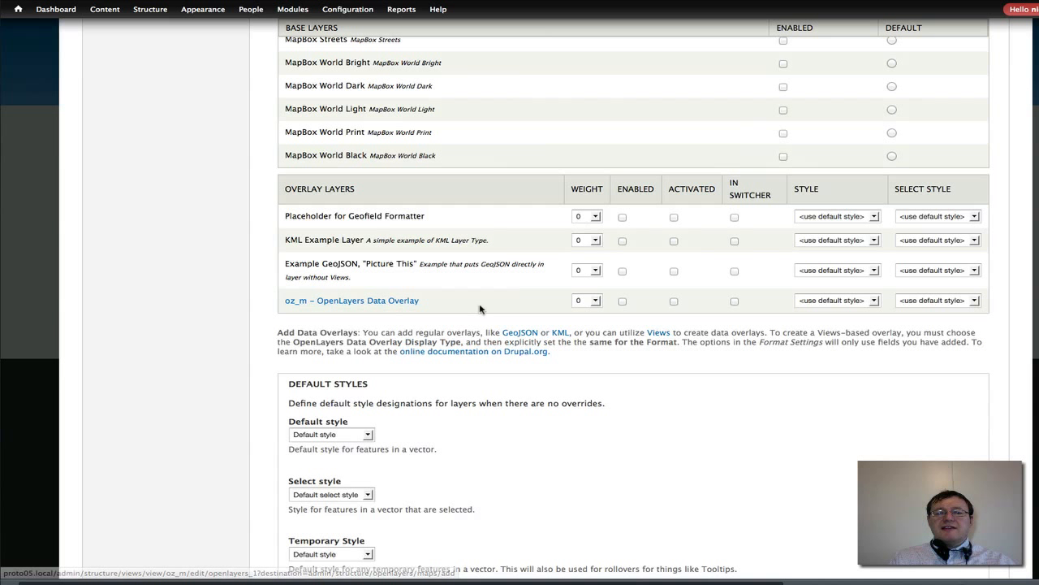
left_click(622, 301)
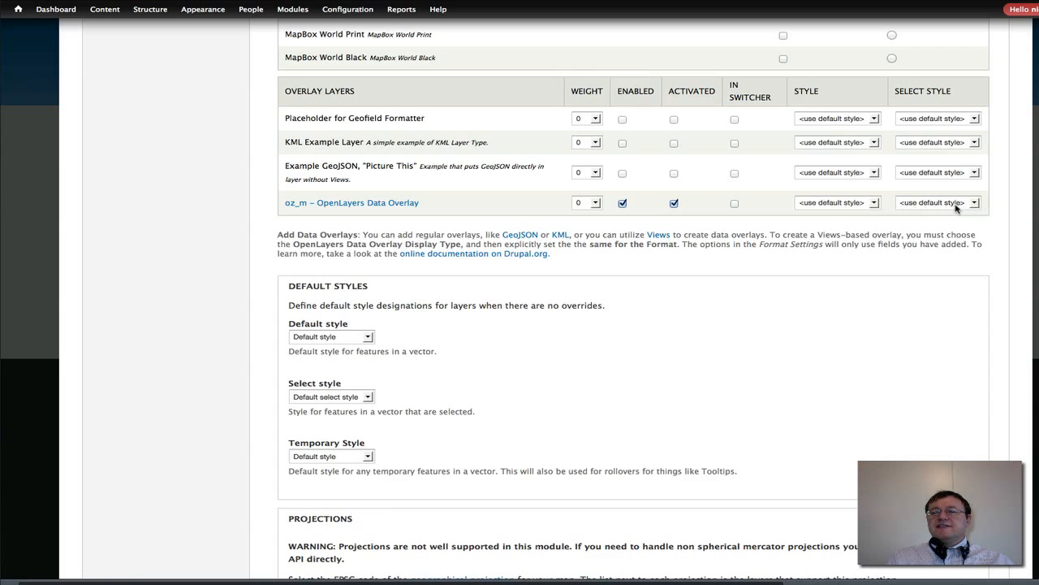
scroll(713, 315, "down", 5)
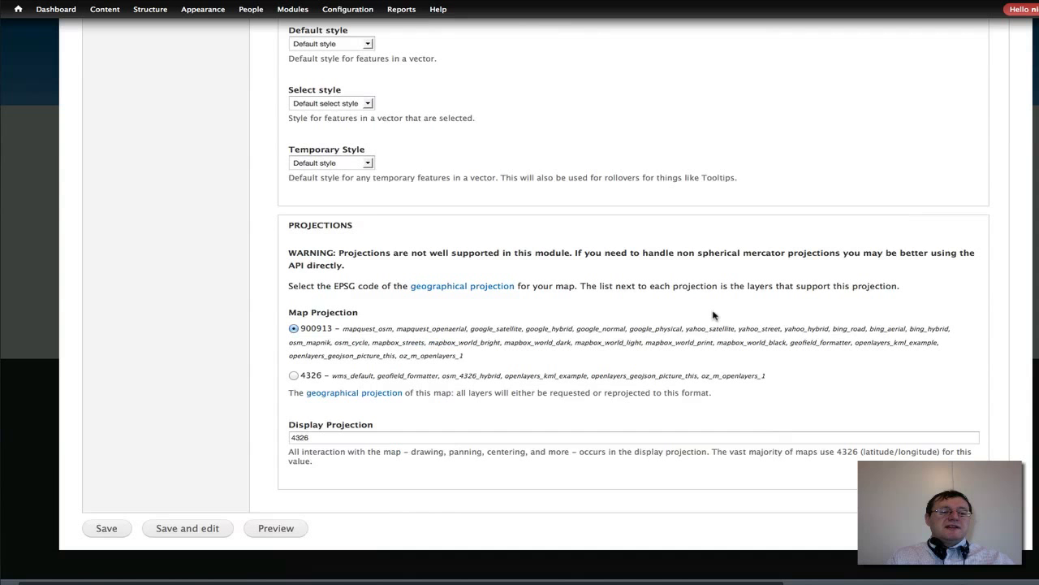
left_click(109, 529)
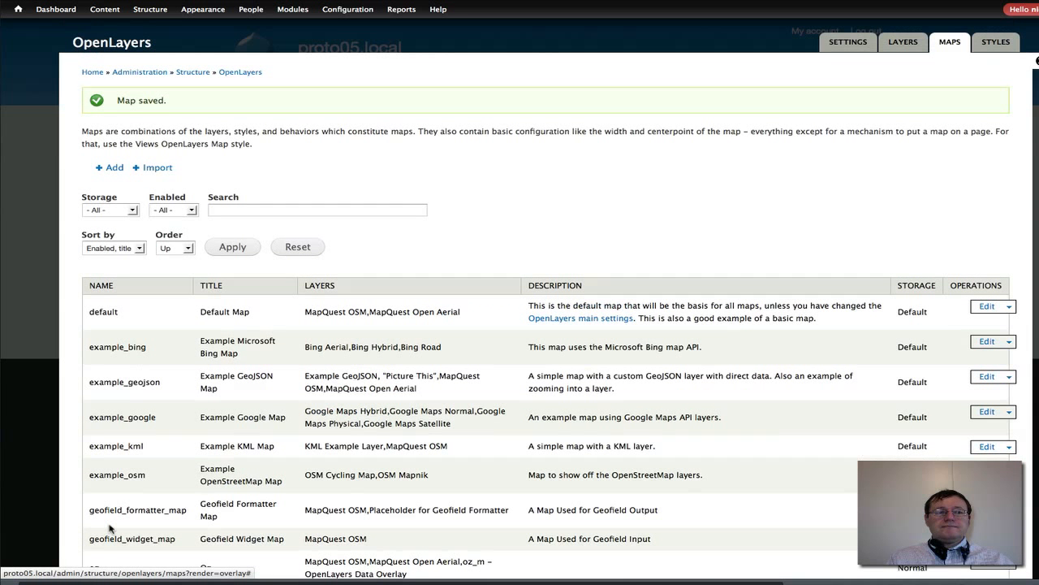
Step: Open the Oz M view for editing and add a Page display to it
mouse_move(153, 15)
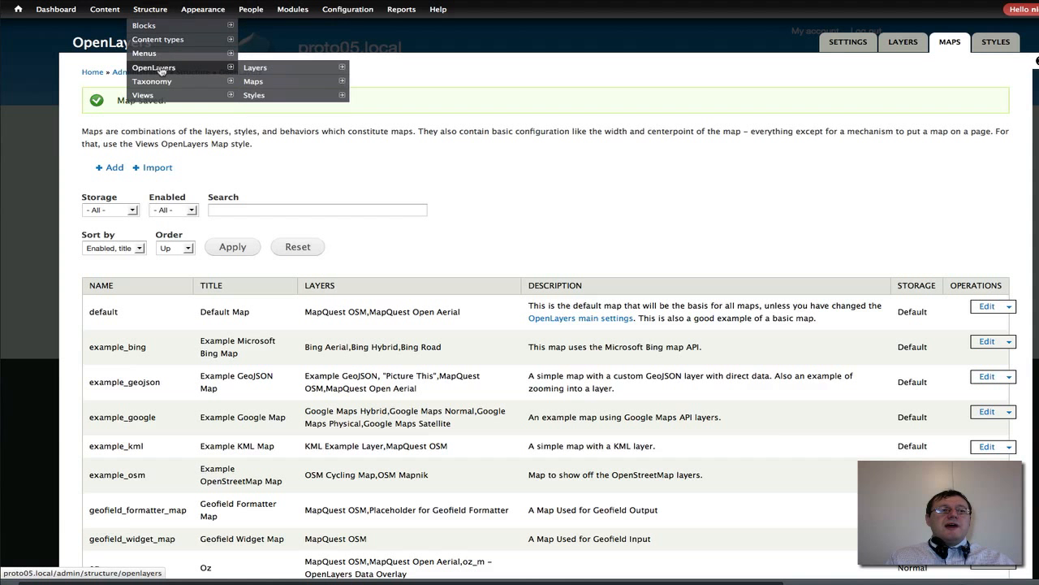
mouse_move(162, 95)
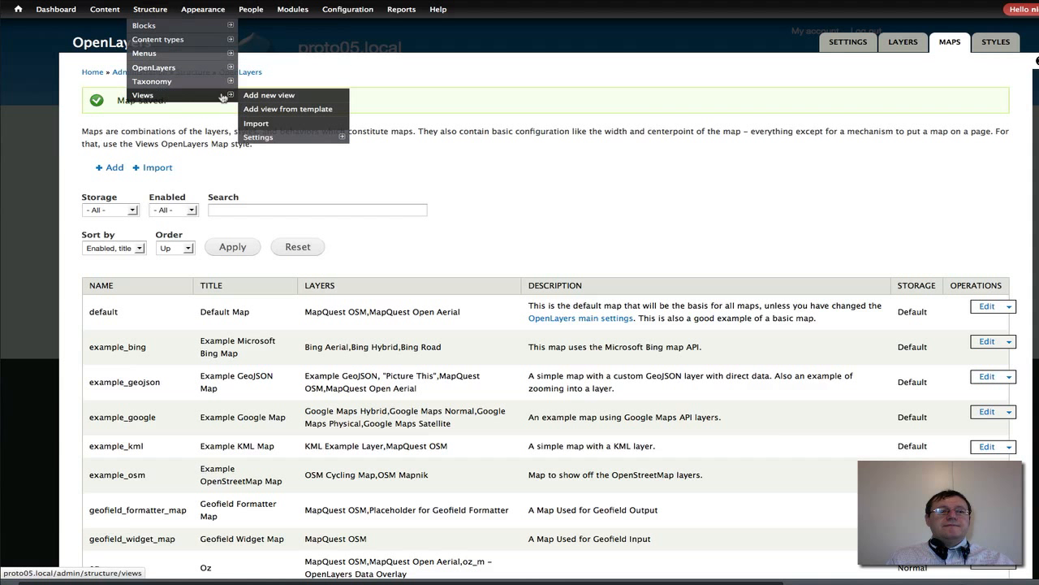
left_click(165, 95)
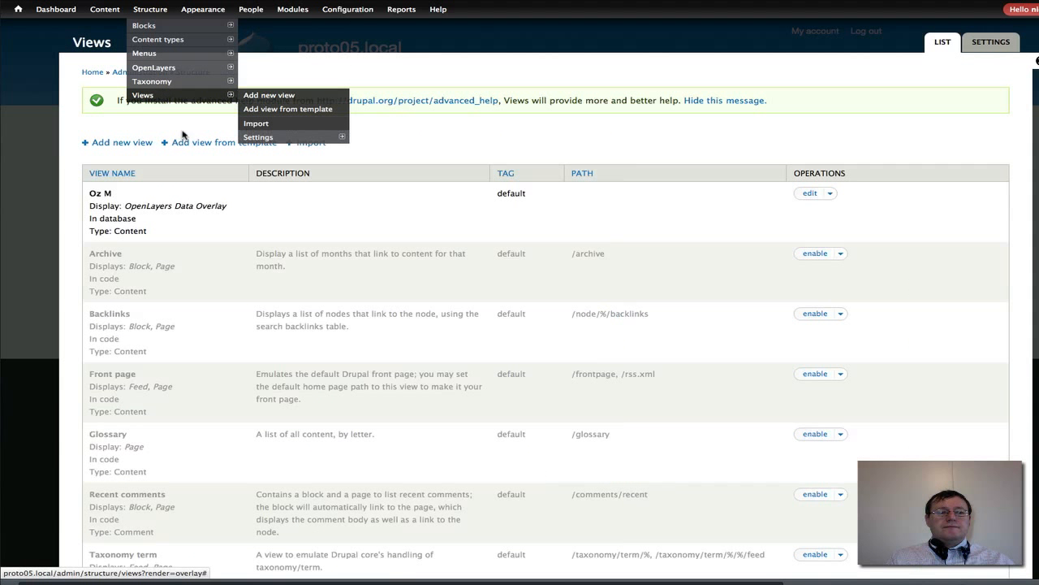
left_click(810, 193)
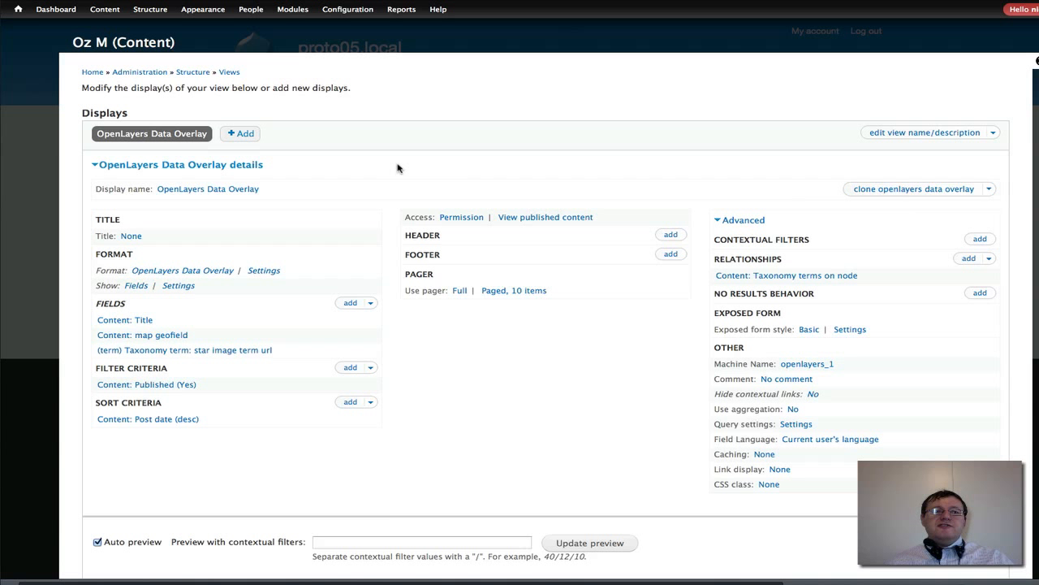
left_click(242, 134)
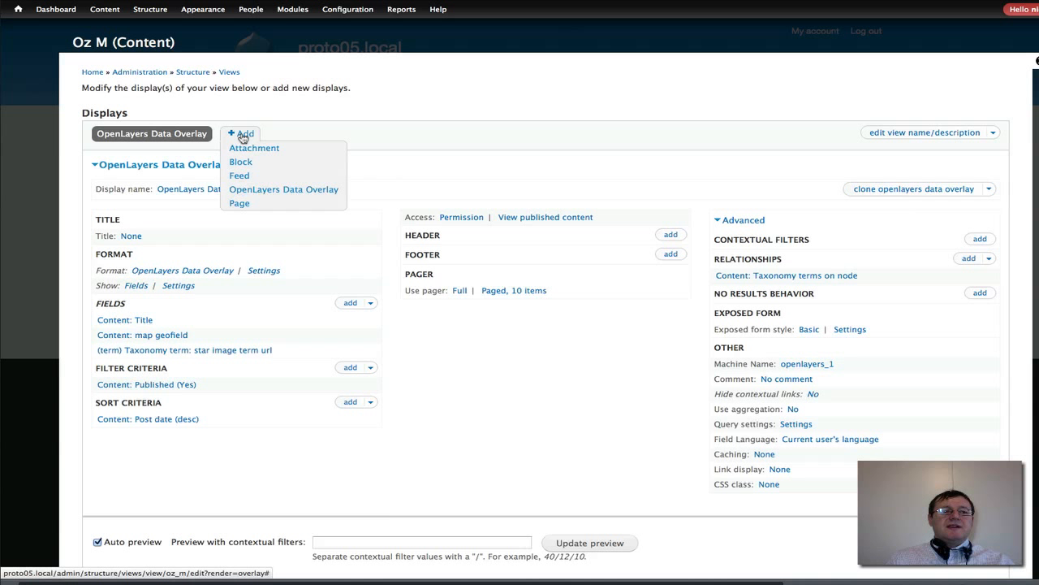
left_click(239, 203)
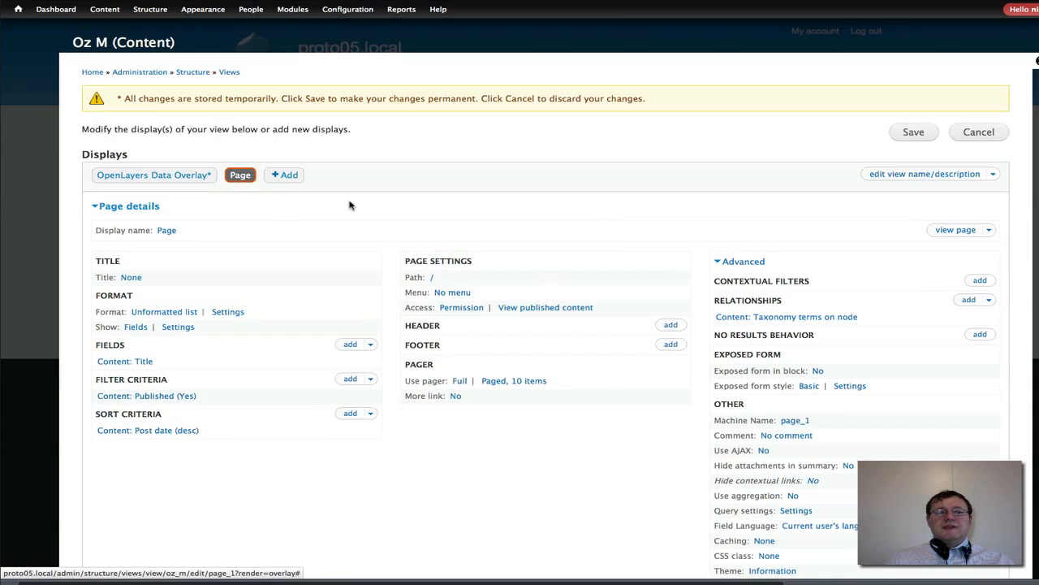
Step: Set the Page display's path to oz
left_click(432, 277)
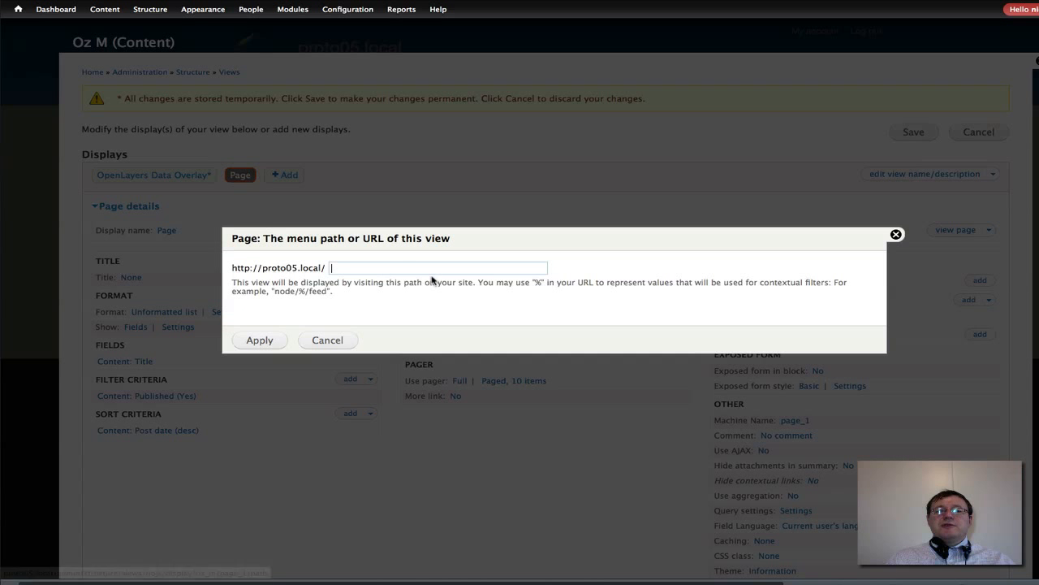
type("oz")
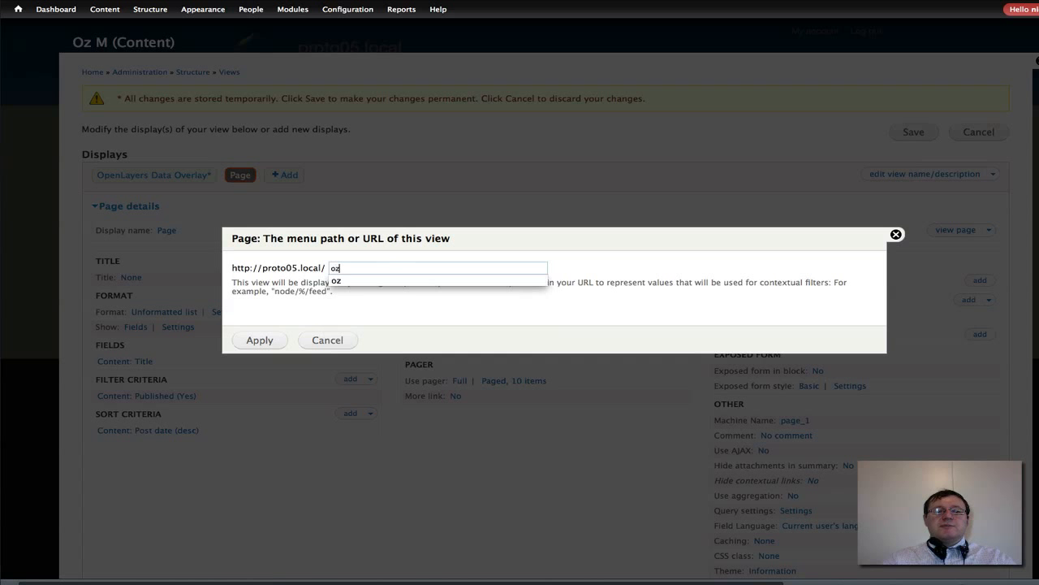
key("Down")
left_click(267, 342)
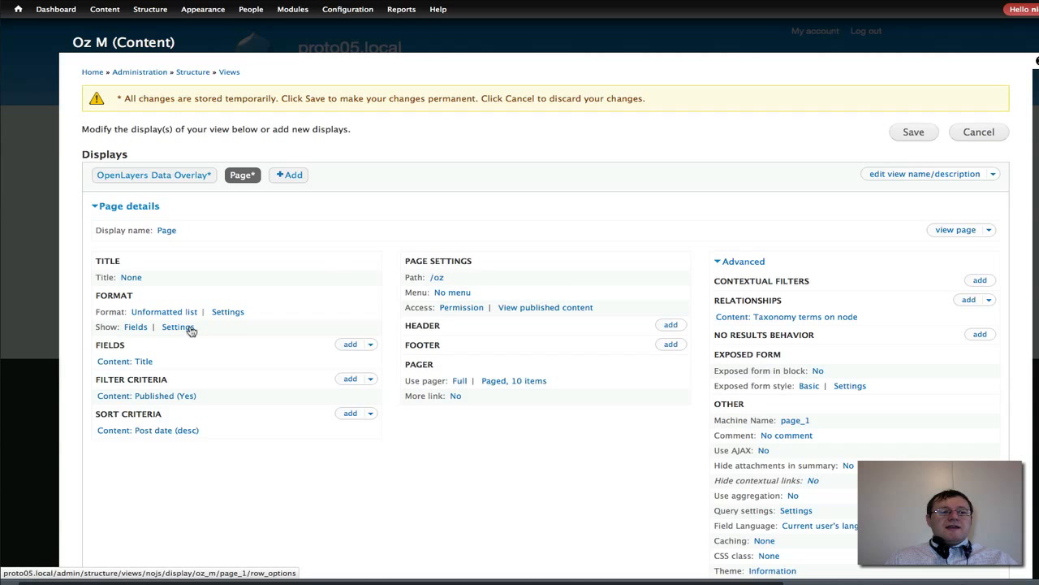
Step: Change the Page display's format to OpenLayers Map, overriding it for this page only
left_click(169, 312)
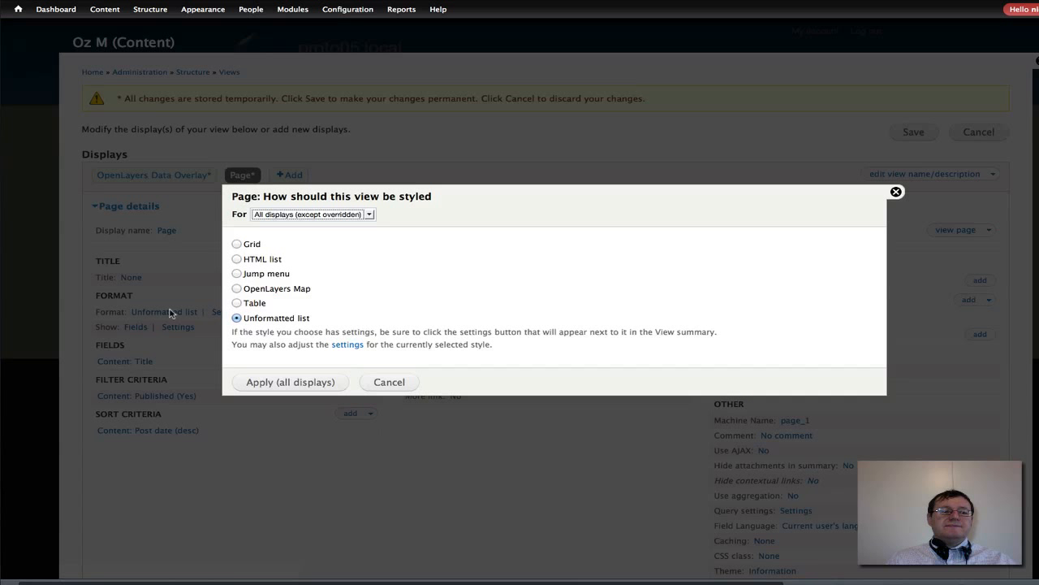
left_click(237, 290)
left_click(370, 215)
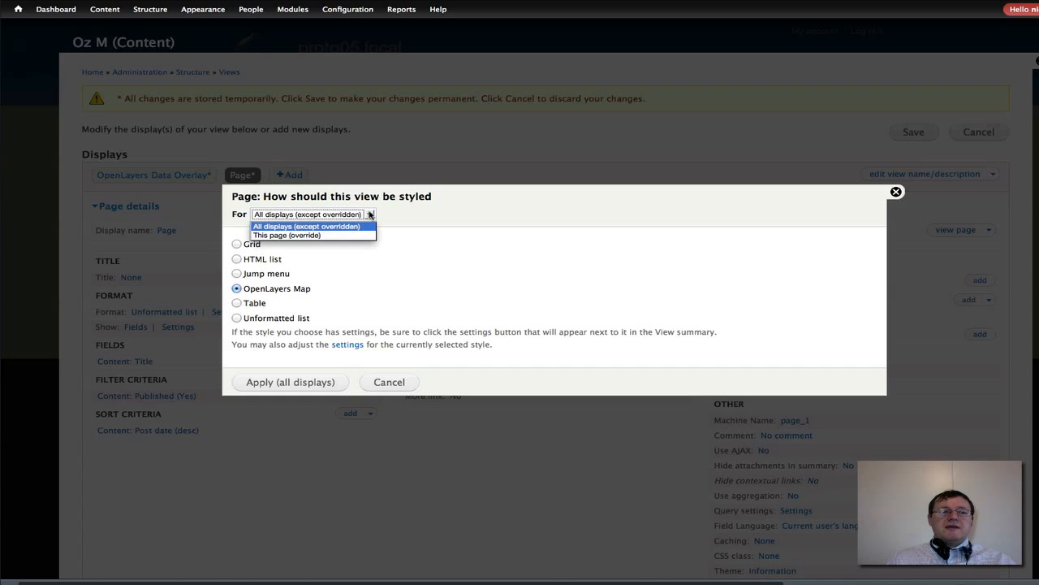
left_click(355, 235)
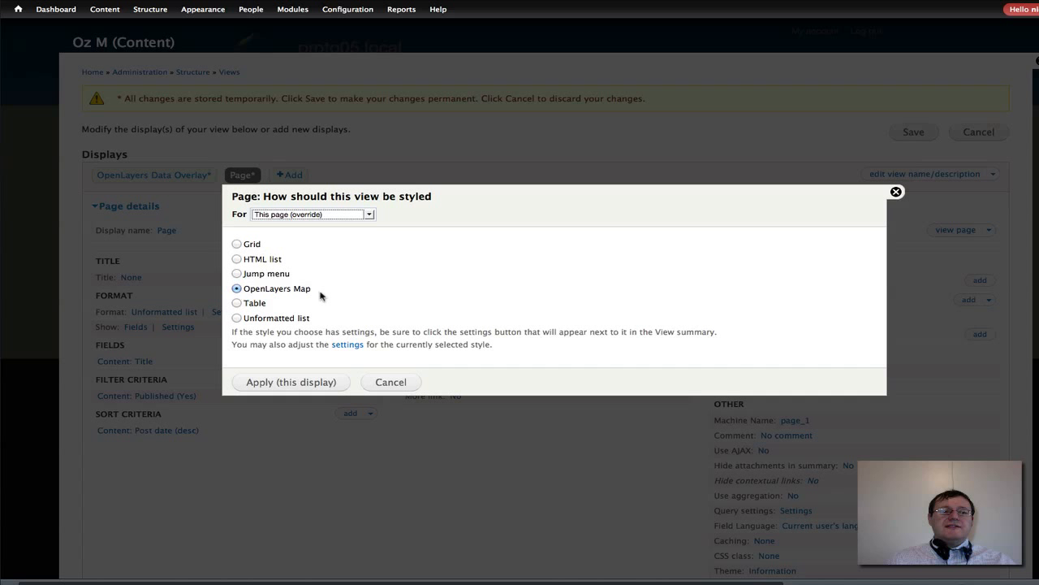
left_click(292, 387)
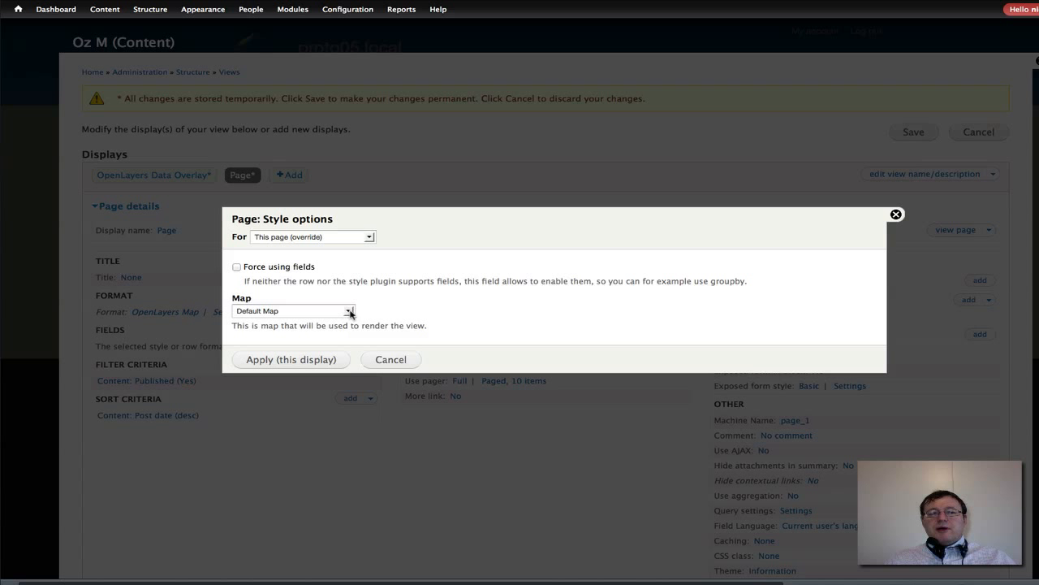
Step: Choose Oz as the map that renders the page and apply it to this display
left_click(349, 311)
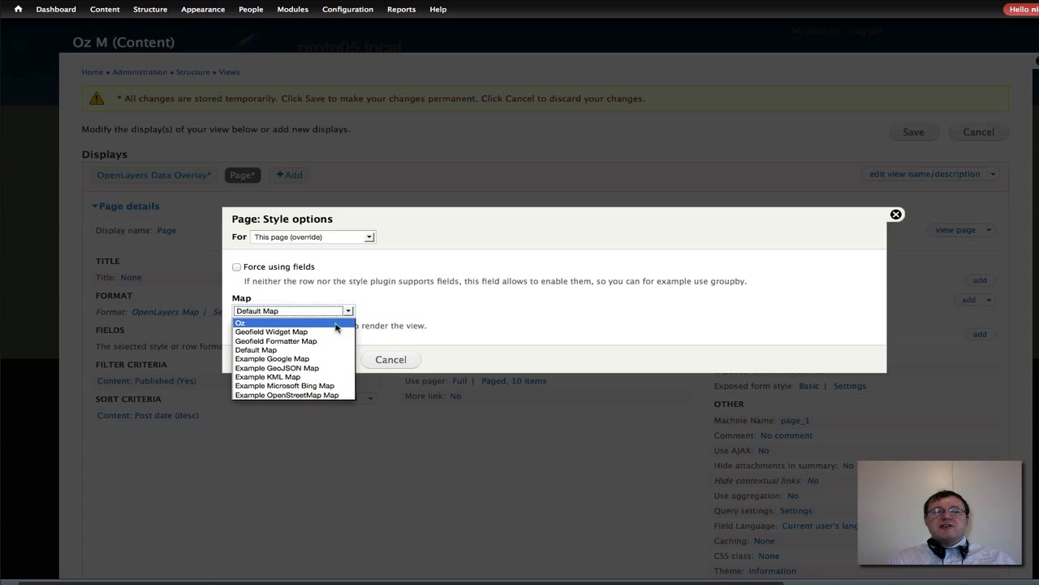
left_click(336, 322)
left_click(295, 360)
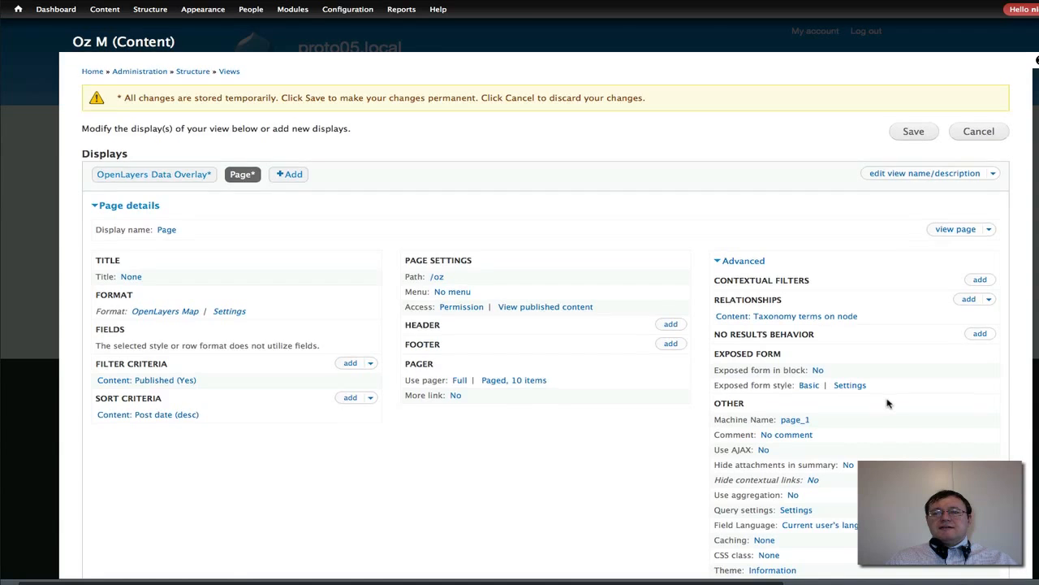
Step: Check the star markers over Australia in the page's map preview and save the Oz M view
scroll(888, 403, "down", 5)
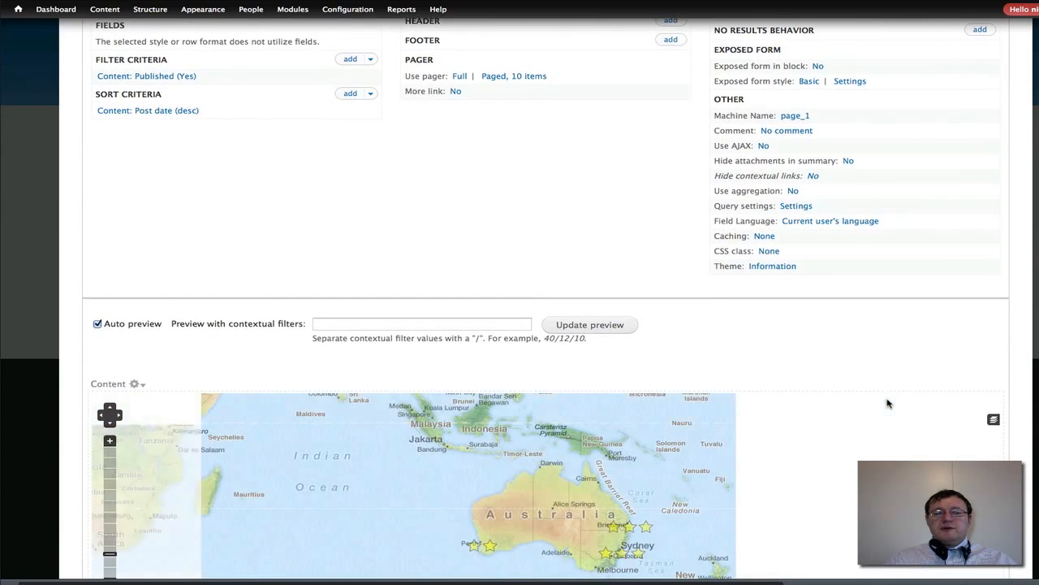
scroll(546, 325, "down", 2)
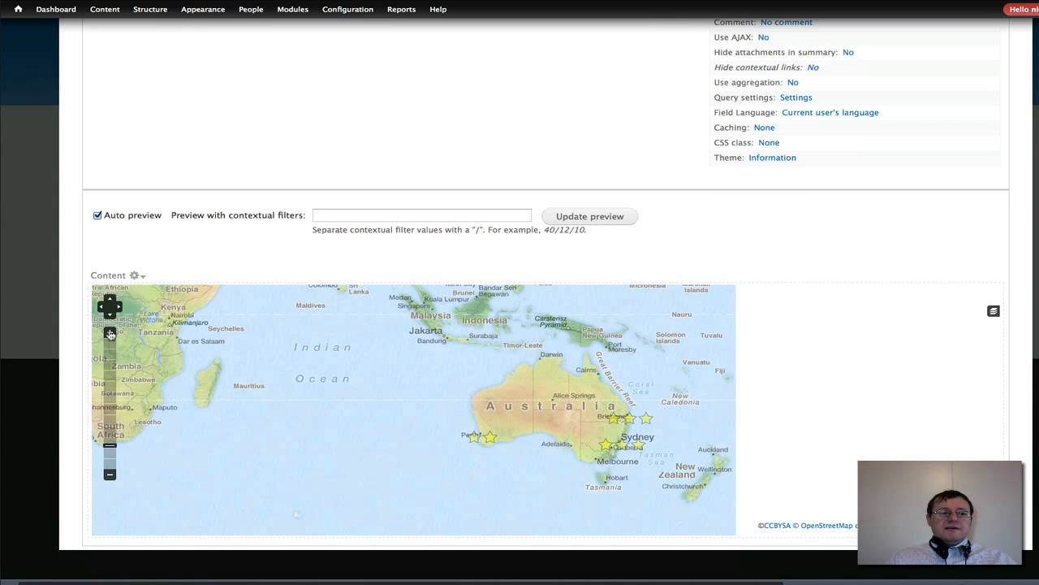
left_click(110, 333)
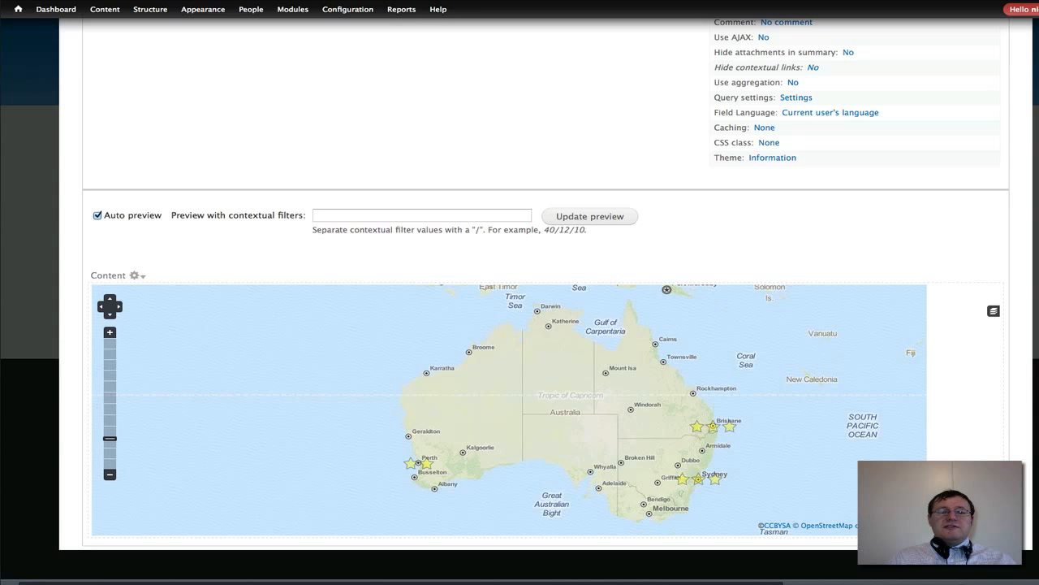
scroll(1004, 125, "up", 10)
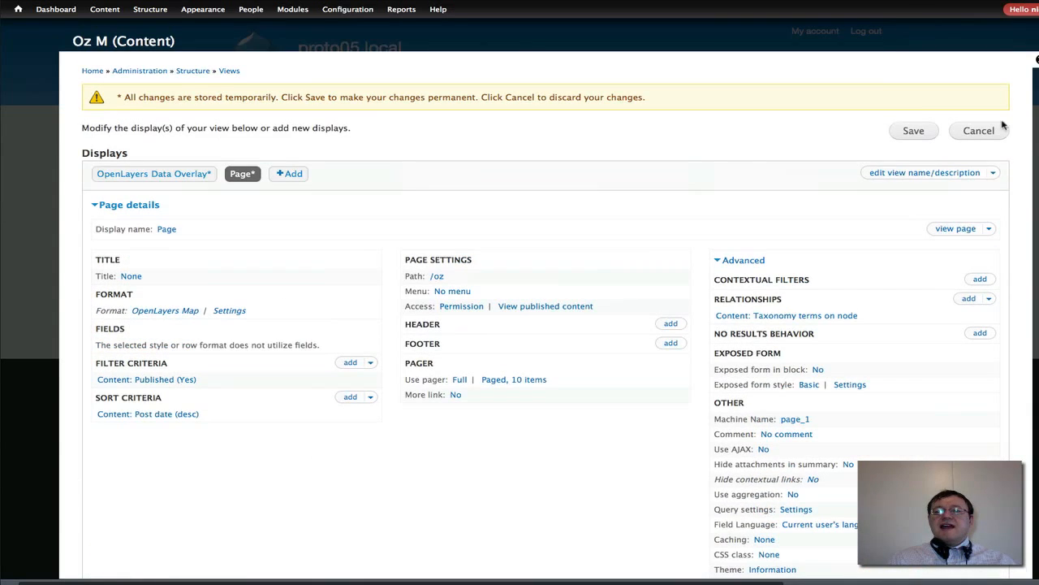
left_click(914, 133)
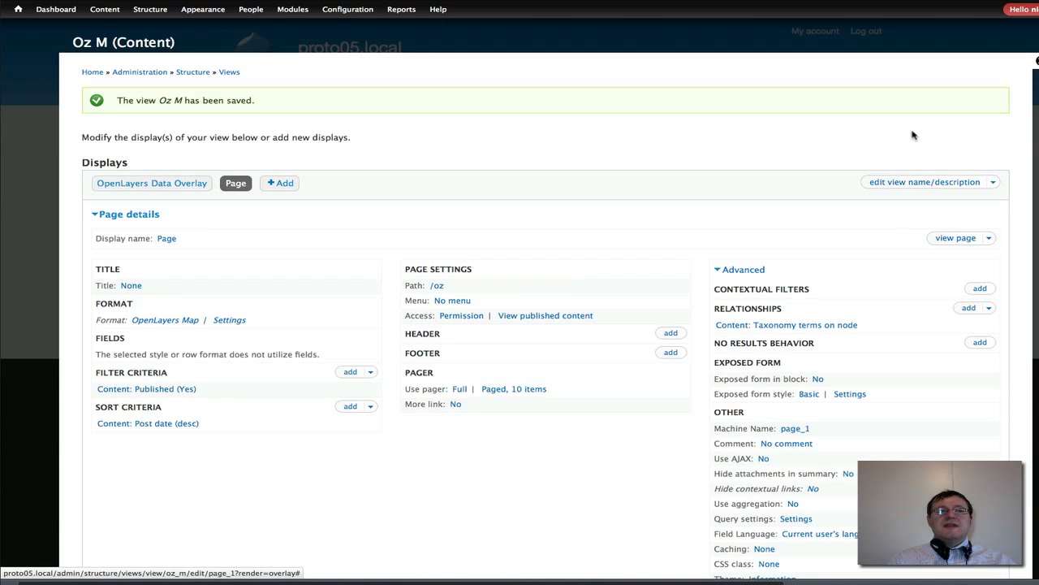
Step: Add a link titled Oz with the path oz to the Main menu and save it
mouse_move(153, 17)
mouse_move(148, 39)
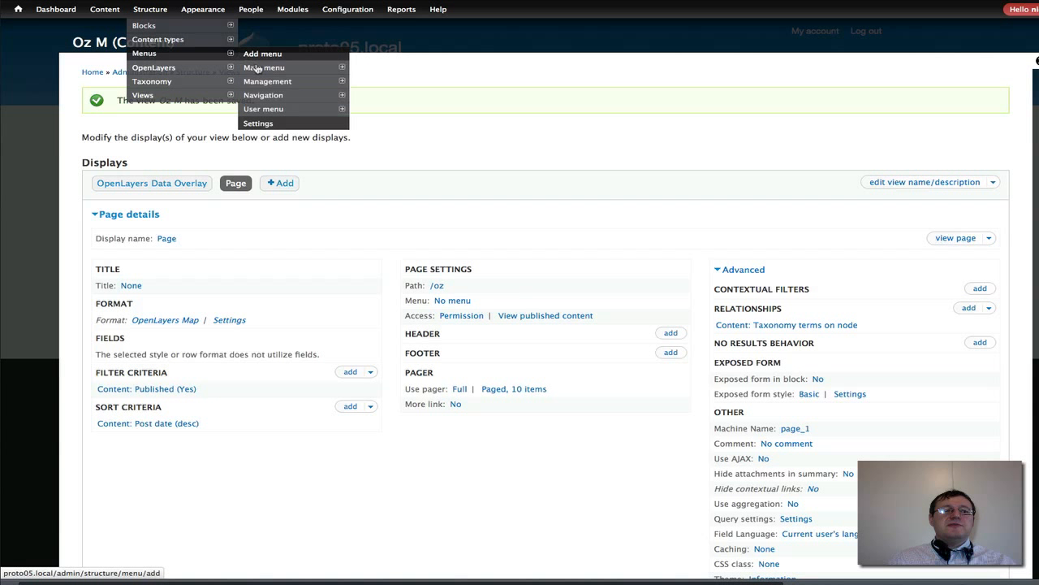
mouse_move(260, 70)
left_click(362, 72)
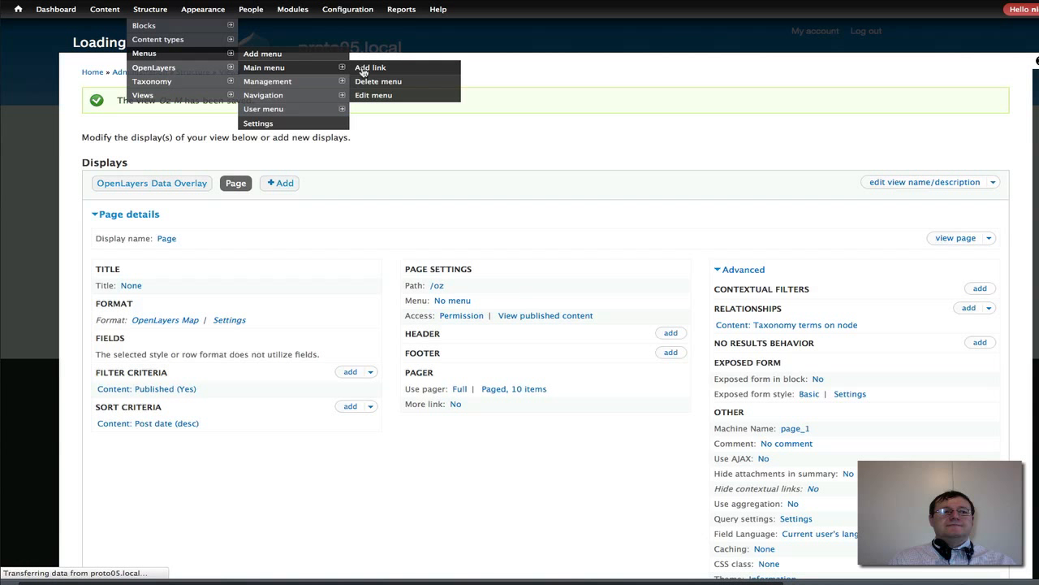
left_click(117, 102)
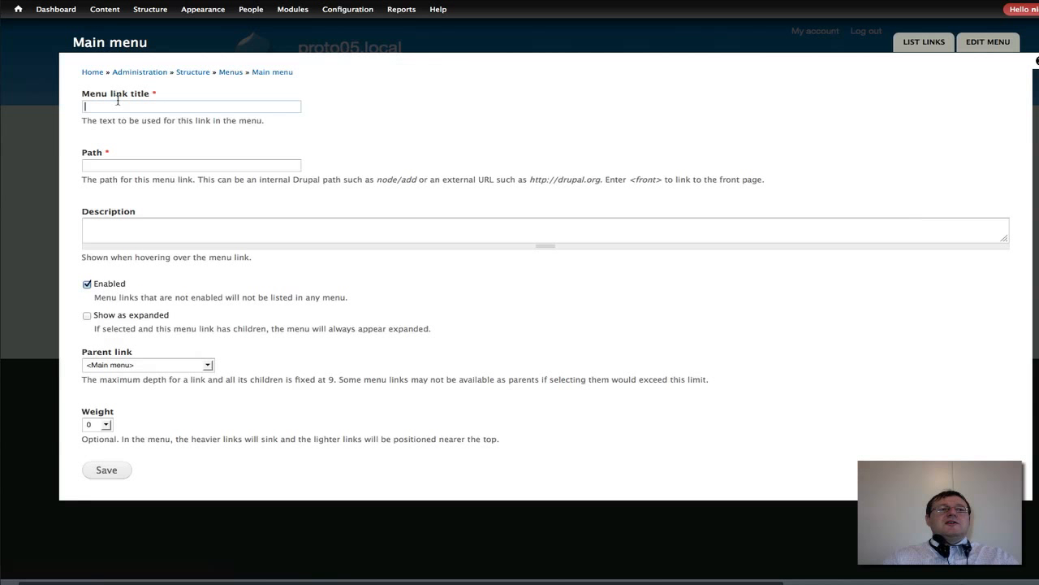
type("O")
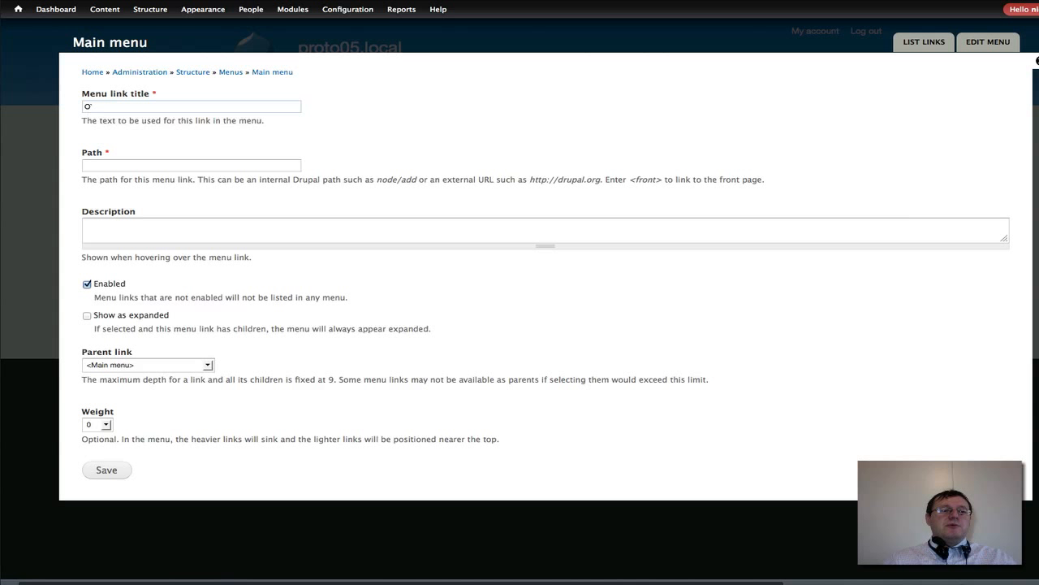
key("BackSpace")
type("z")
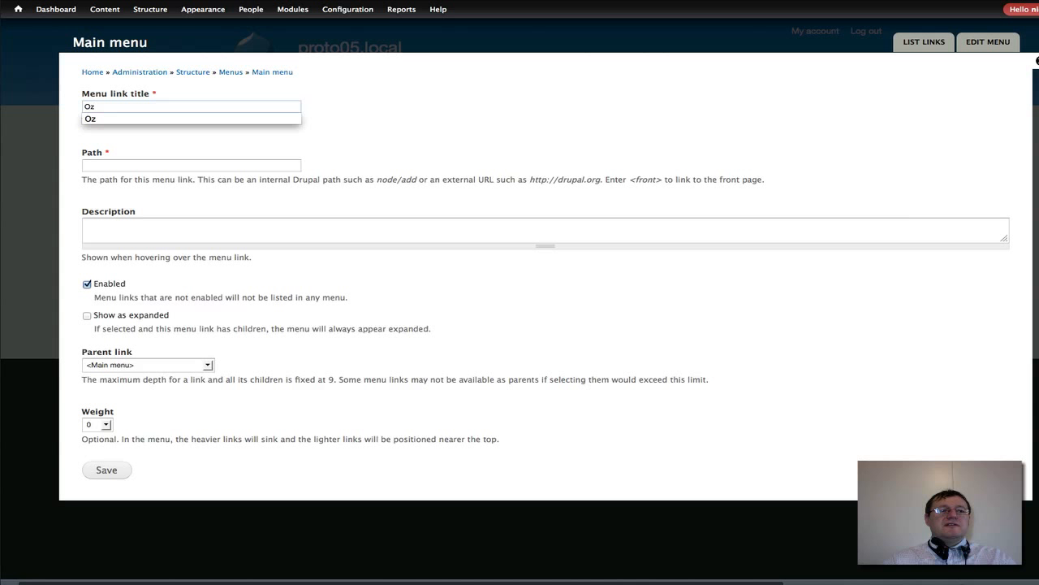
left_click(93, 164)
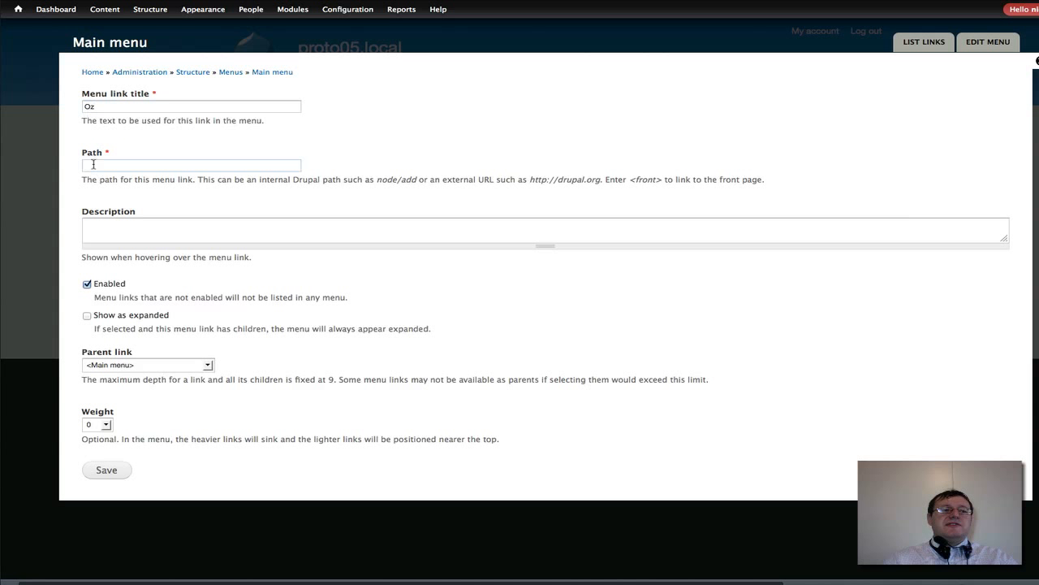
type("oz")
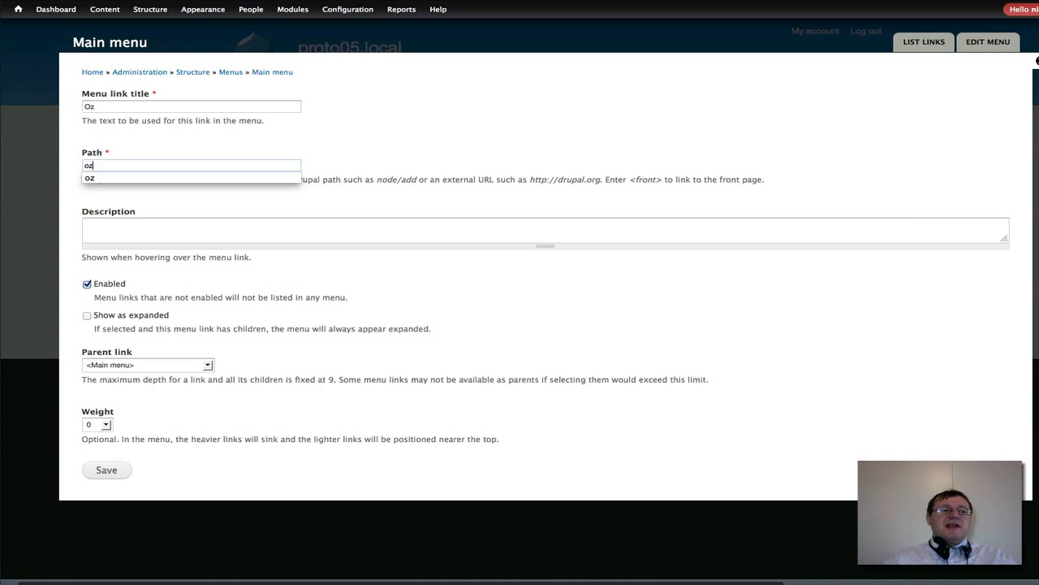
left_click(111, 473)
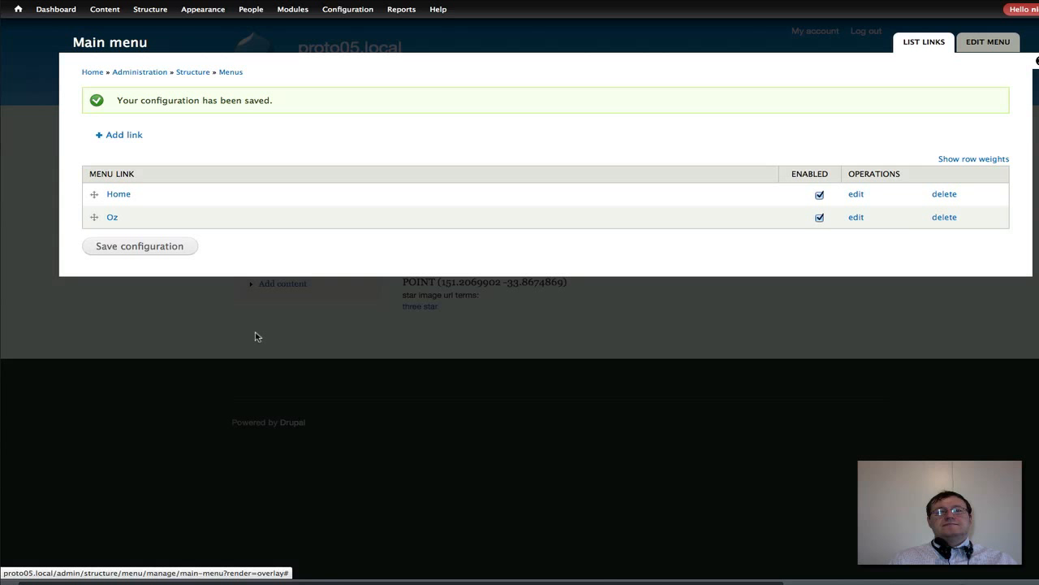
Step: Open the Oz page on the site and switch the map's base layer to MapQuest Open Aerial
left_click(1037, 62)
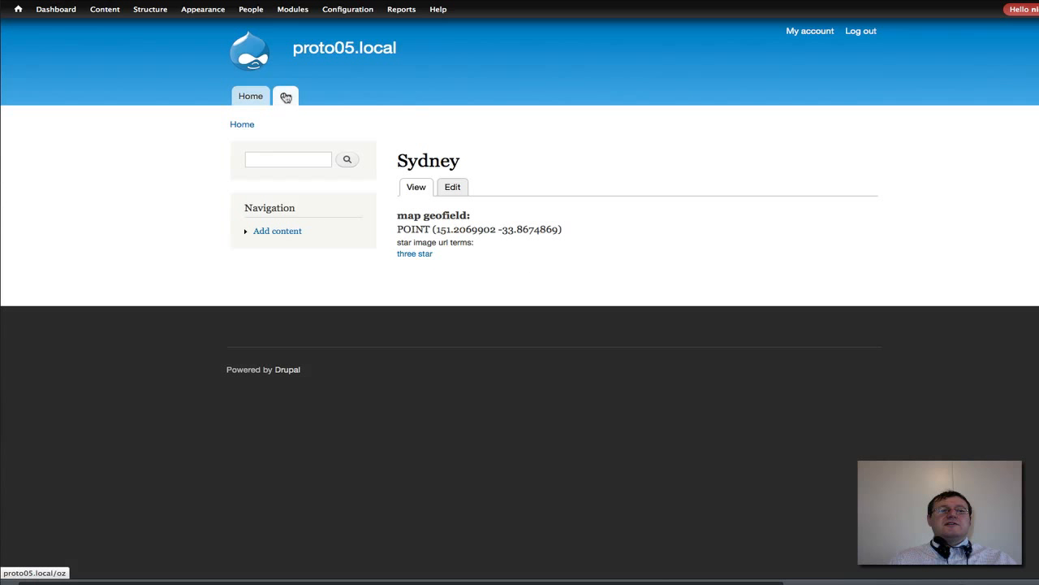
left_click(286, 97)
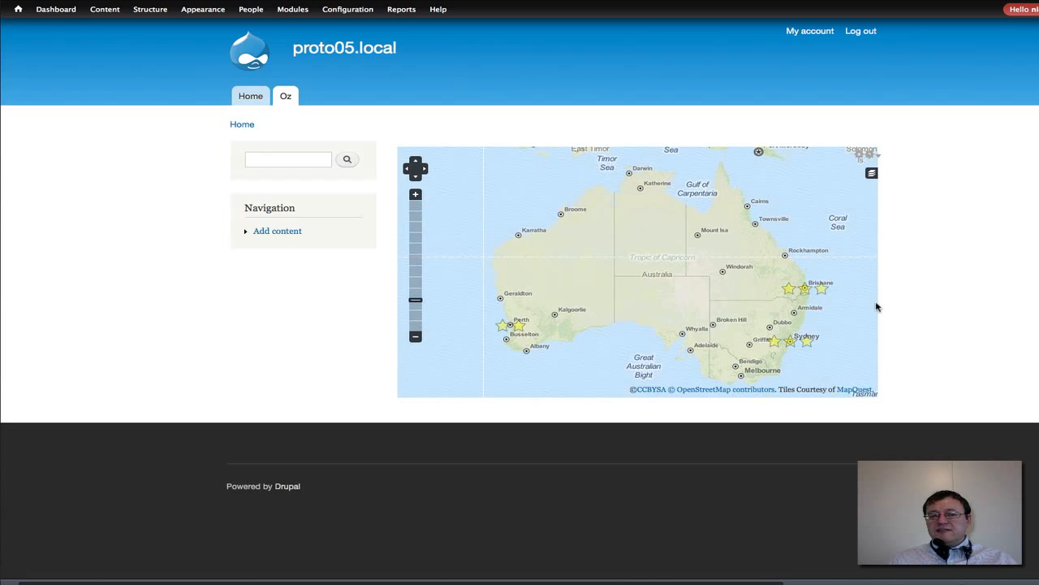
left_click(871, 174)
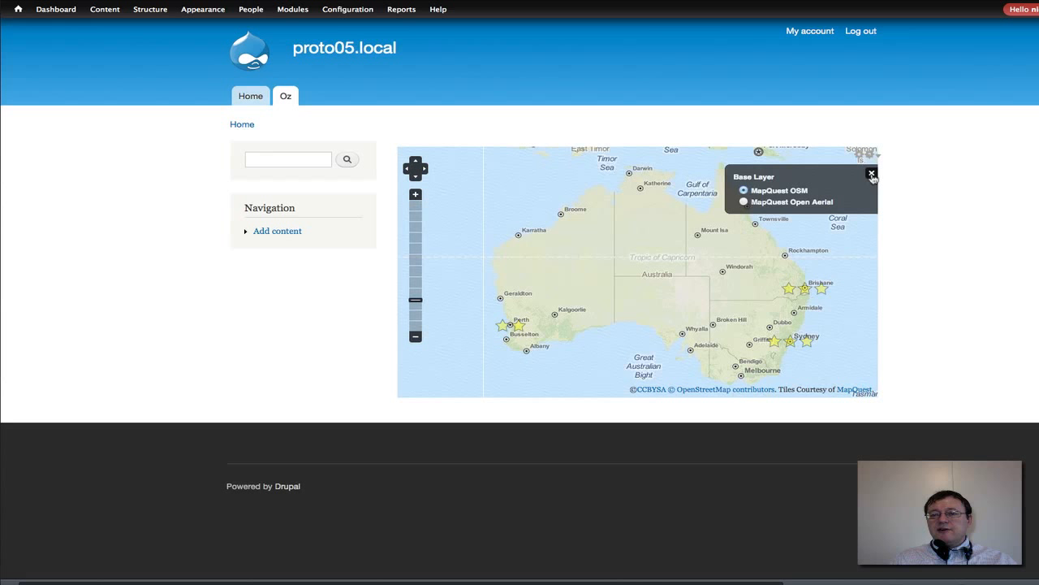
left_click(744, 204)
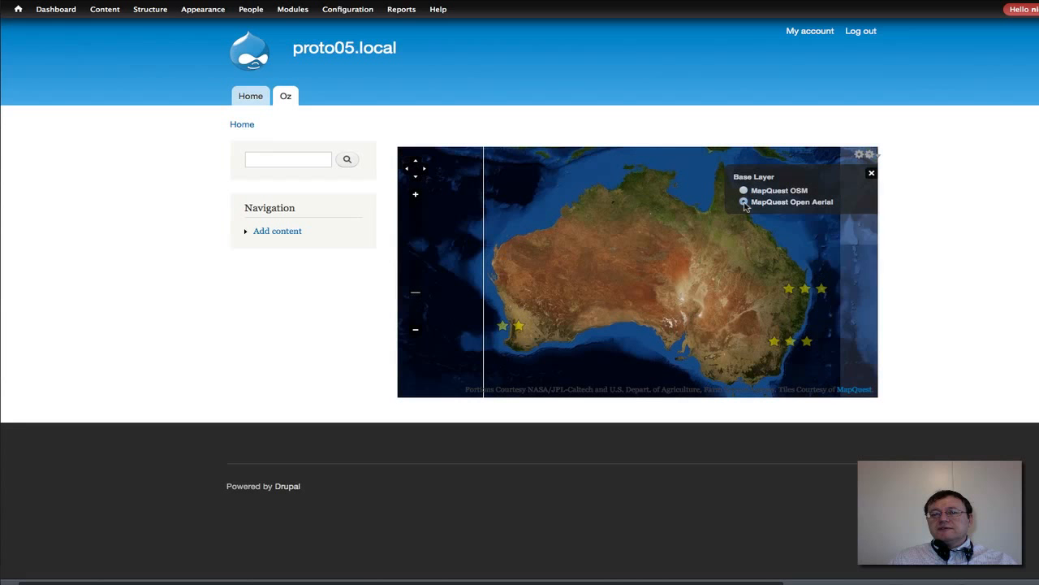
left_click(871, 173)
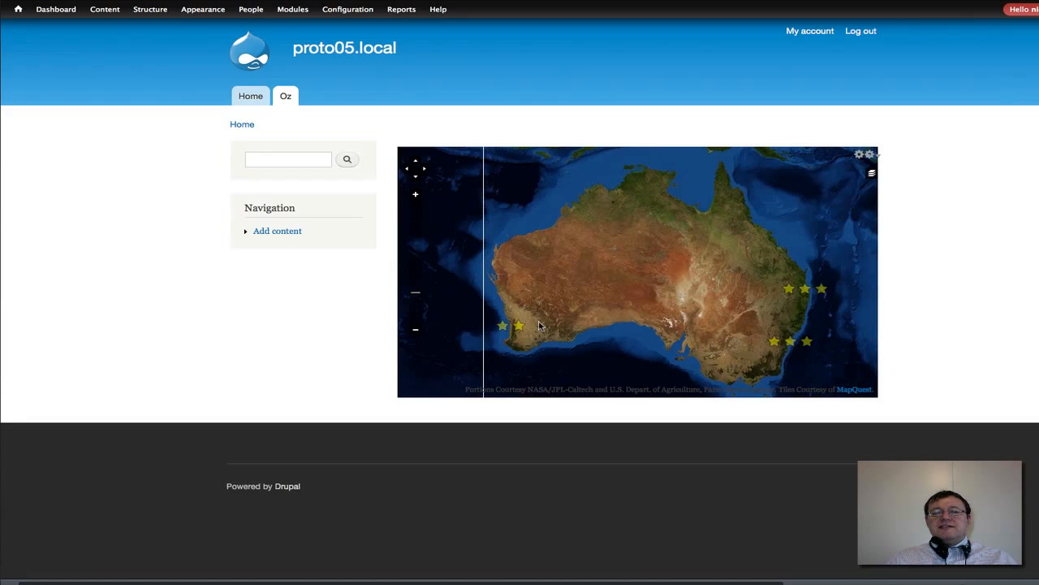